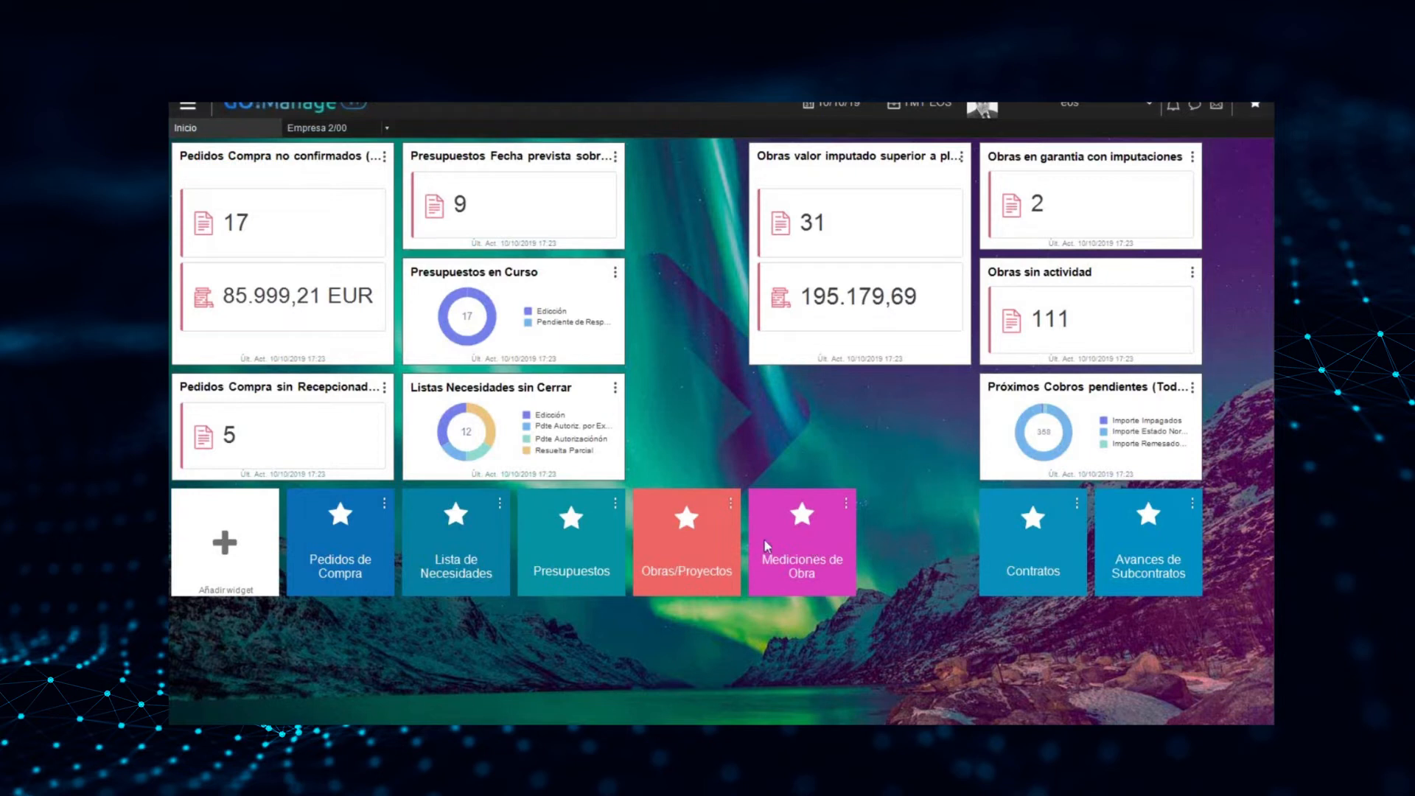
{"action": "left_click", "coordinate": [188, 105]}
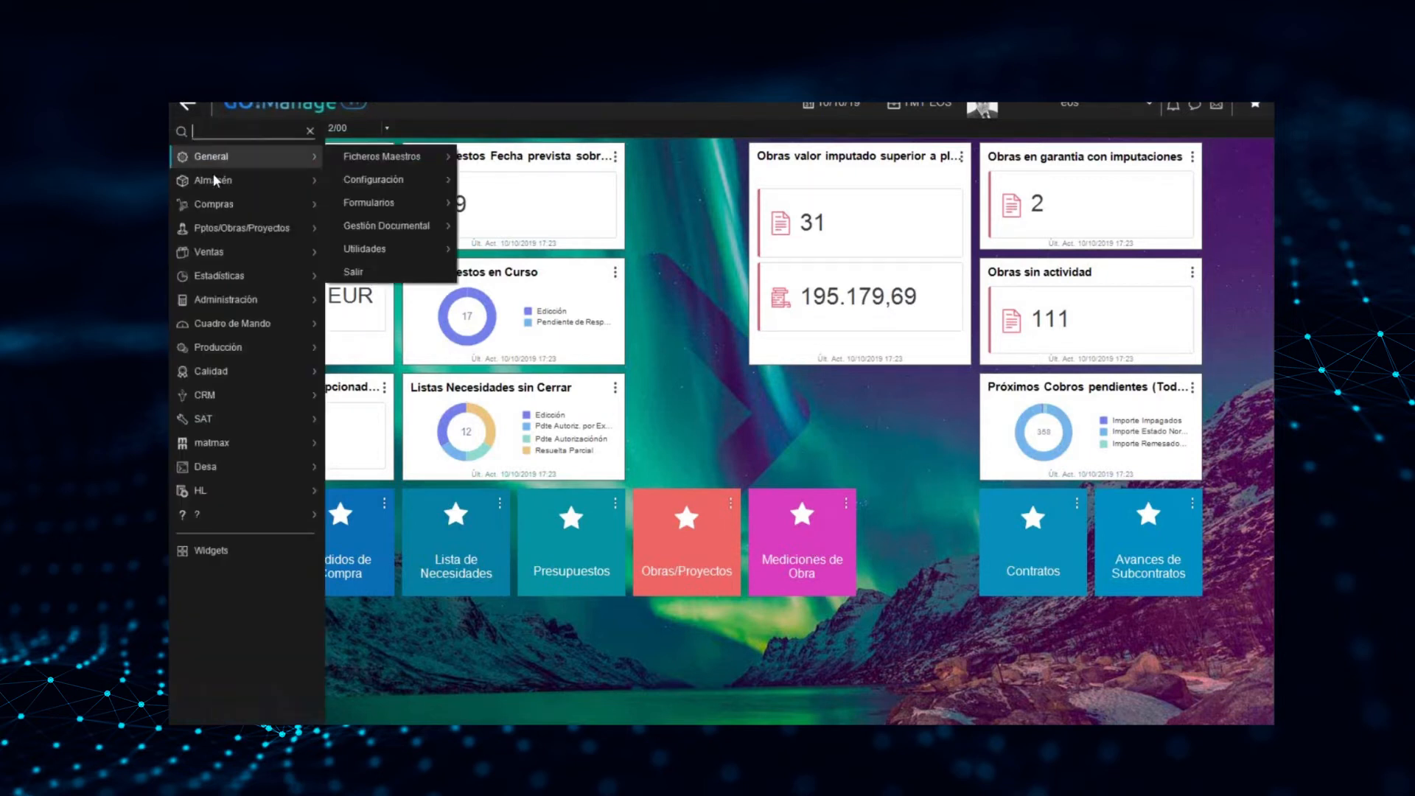
{"action": "left_click", "coordinate": [250, 227]}
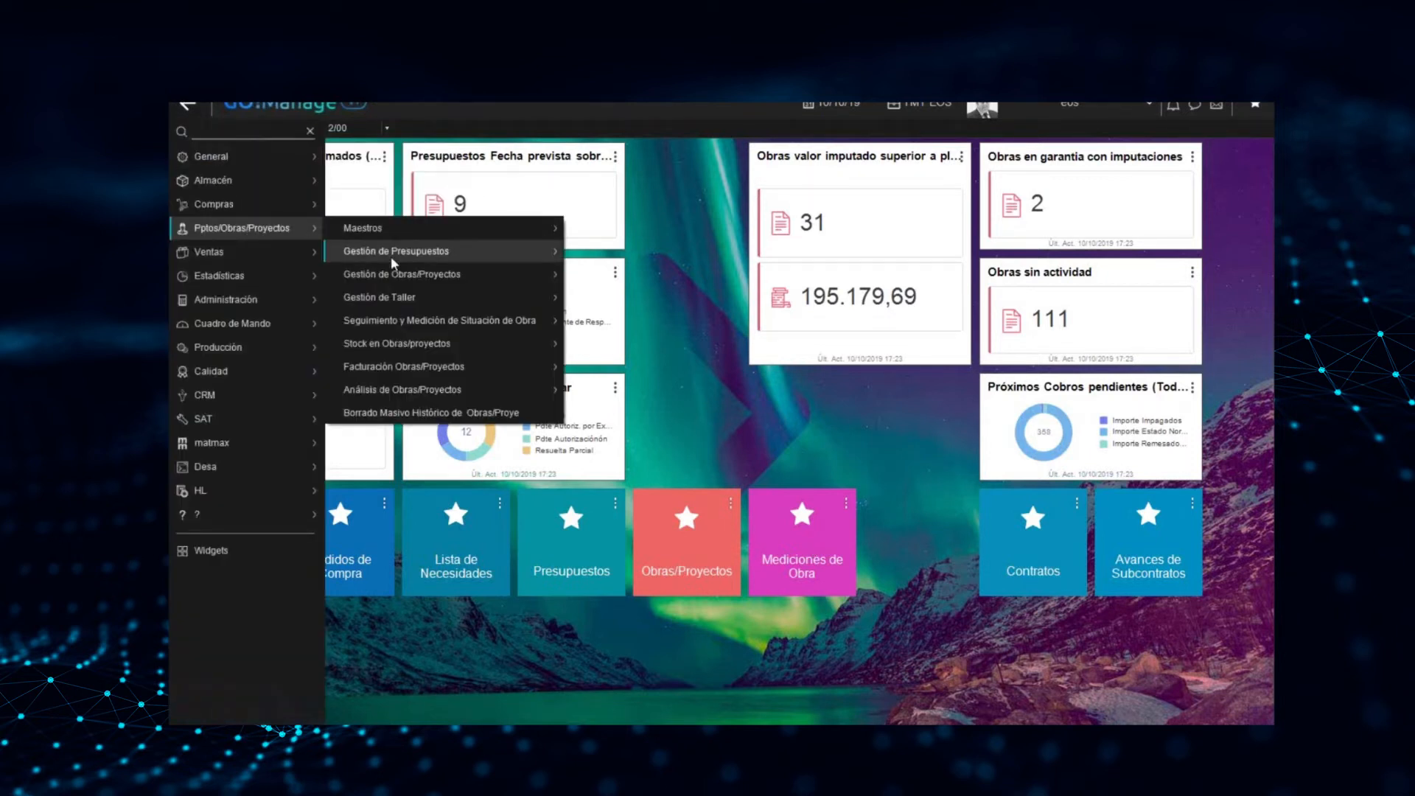
{"action": "mouse_move", "coordinate": [461, 272]}
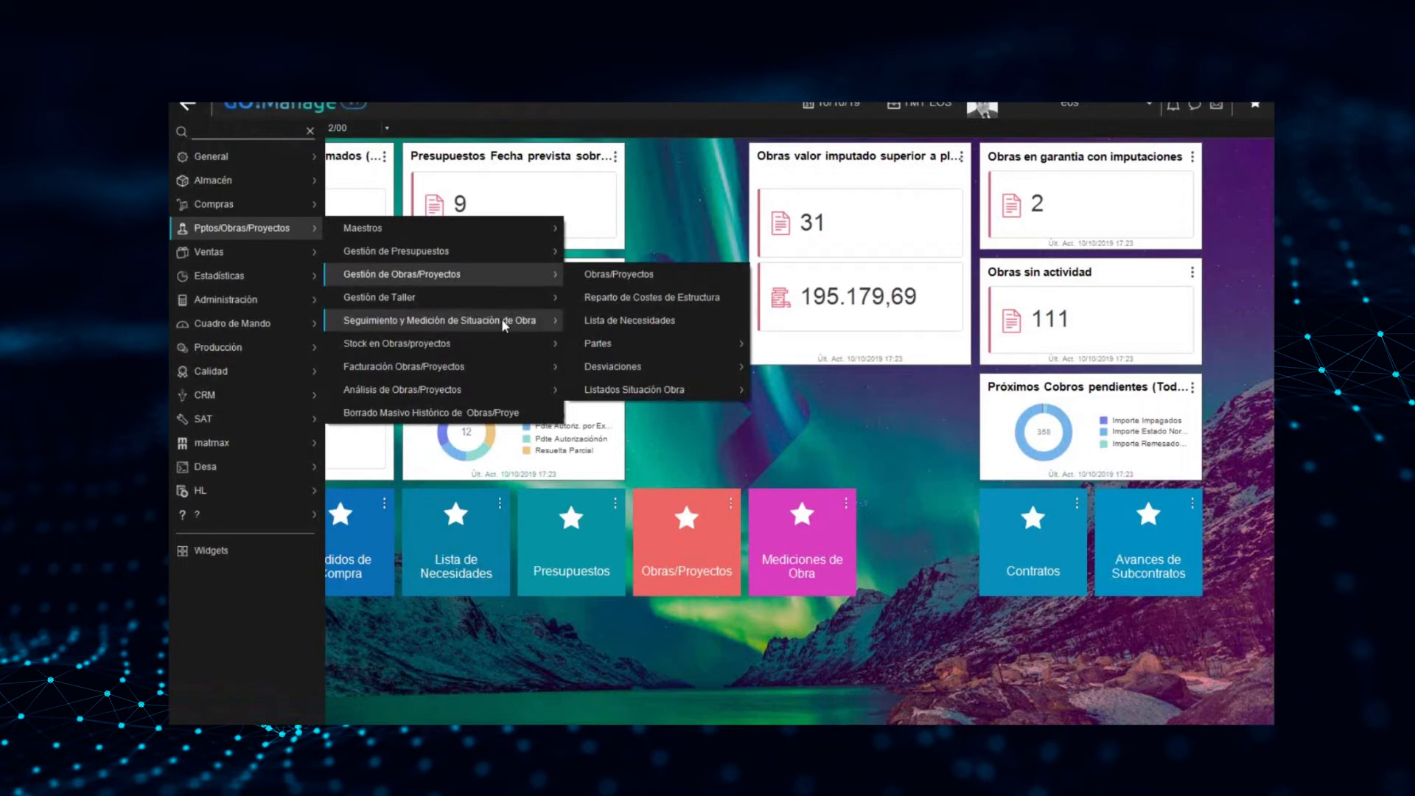
{"action": "mouse_move", "coordinate": [504, 325]}
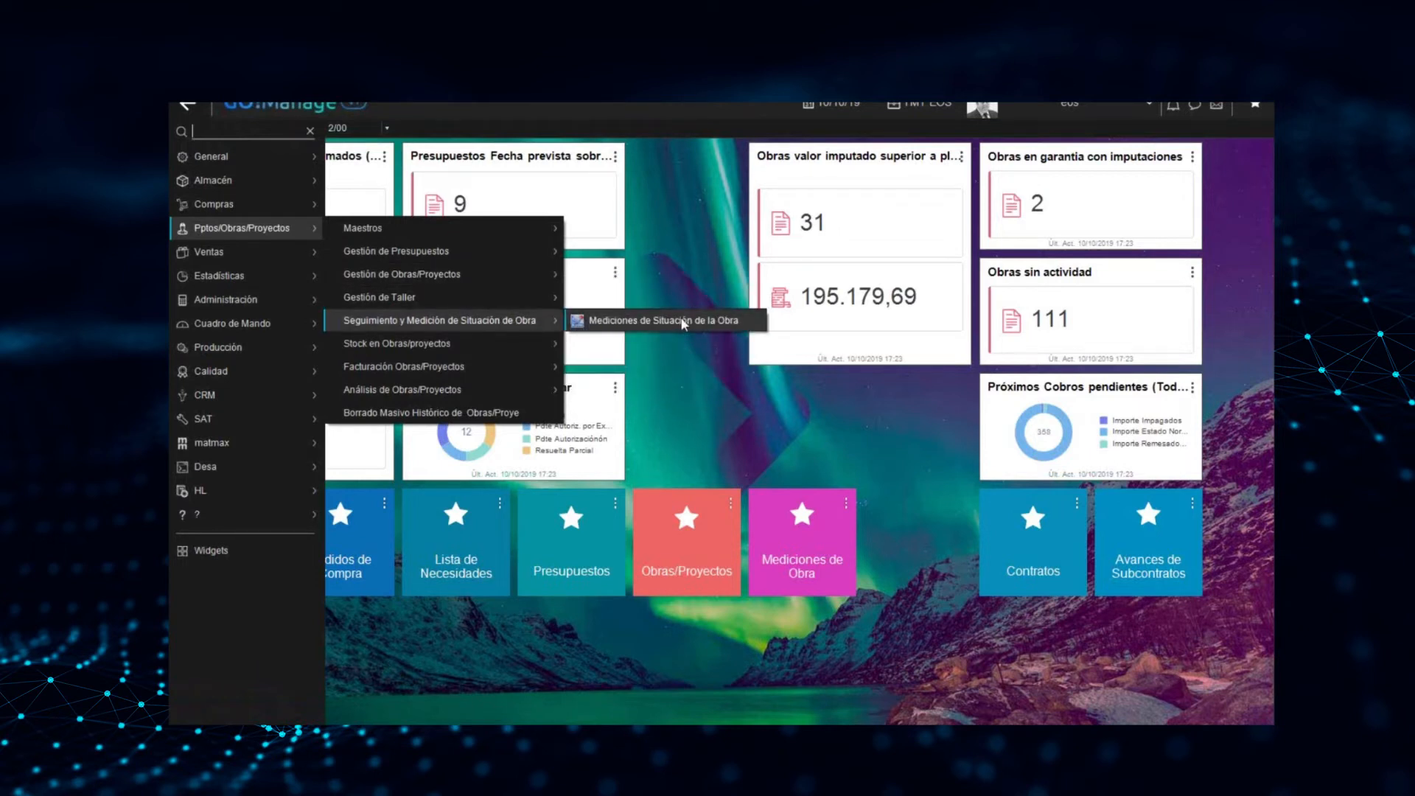
{"action": "left_click", "coordinate": [709, 446]}
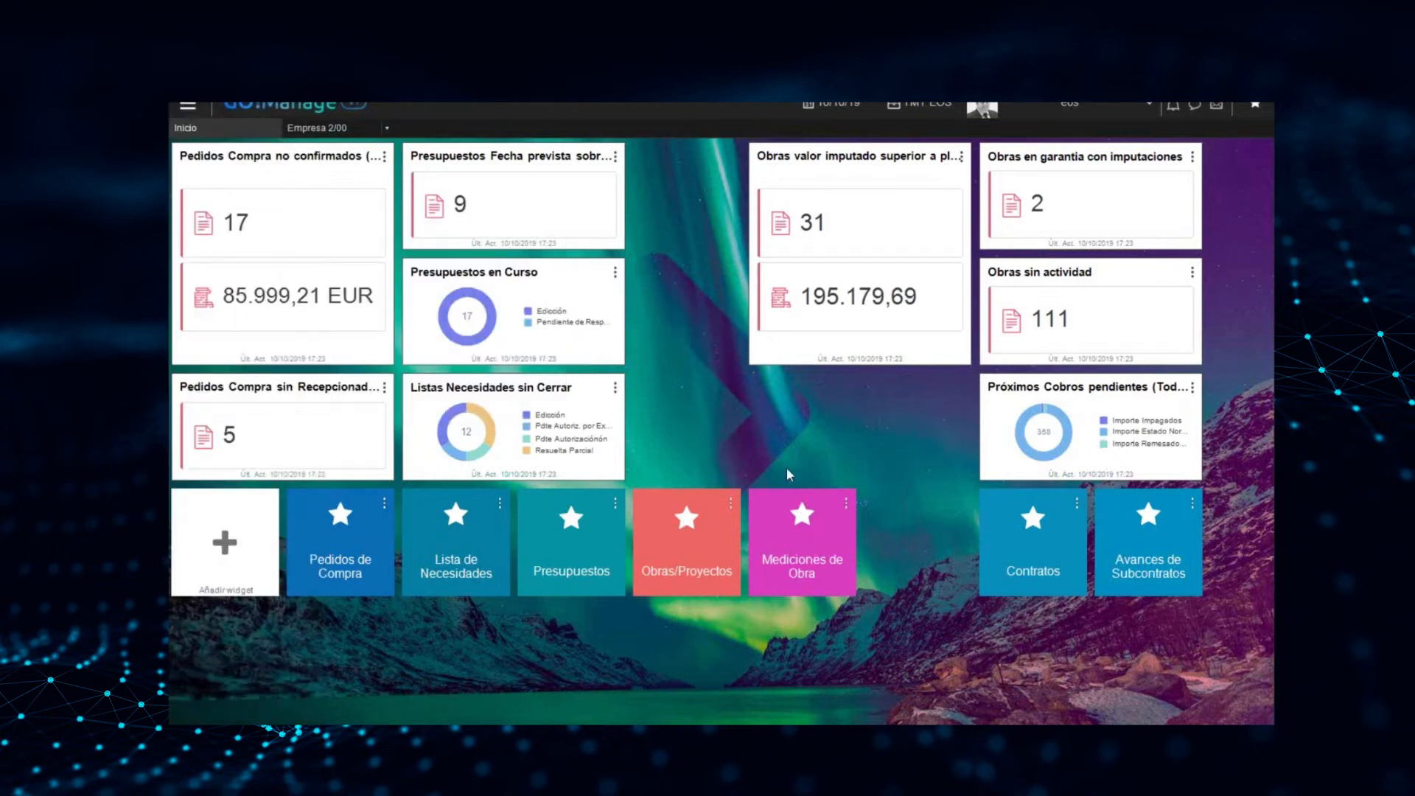
Open the Mediciones de Obra list and copy the Obra code of the "Segunda medicion" record
{"action": "left_click", "coordinate": [805, 551]}
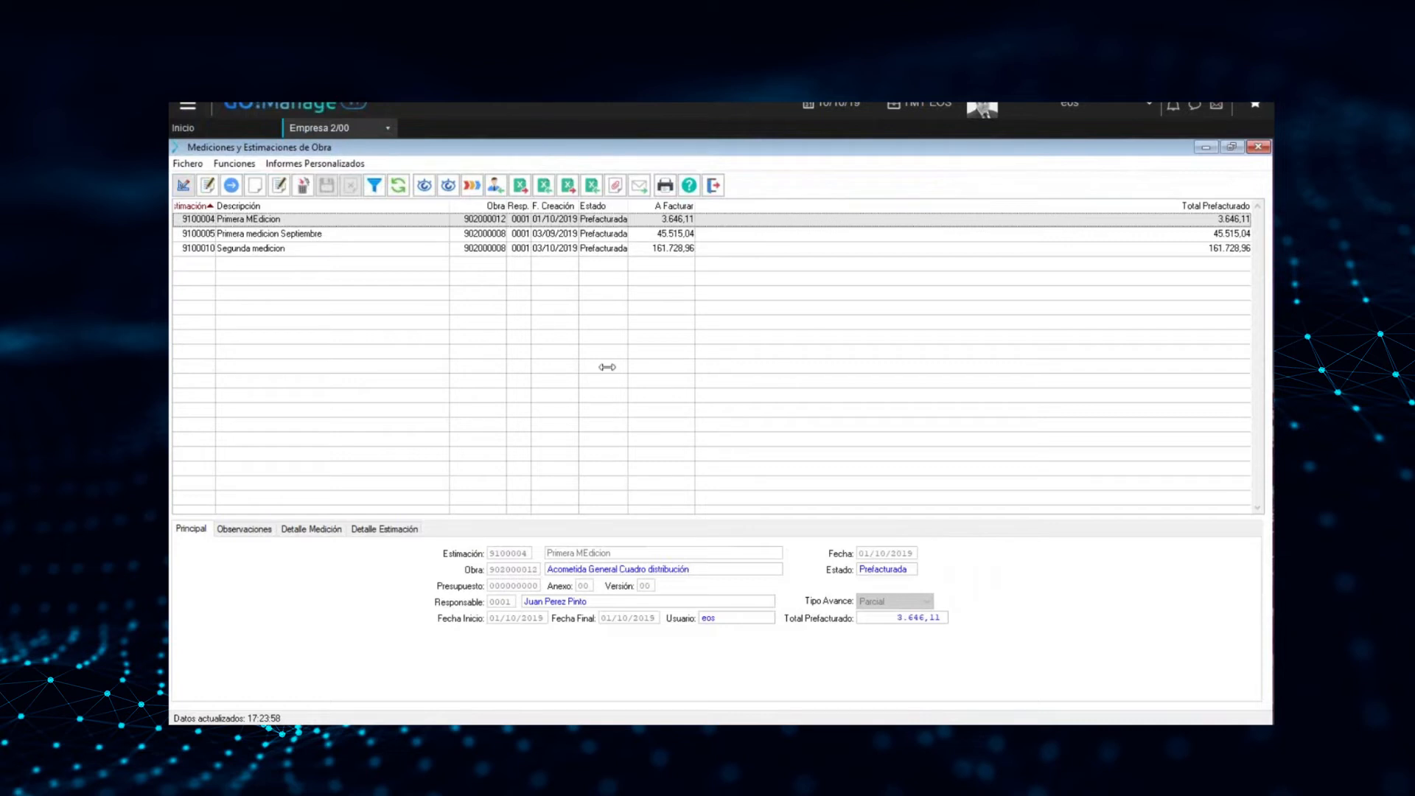
{"action": "left_click", "coordinate": [254, 249]}
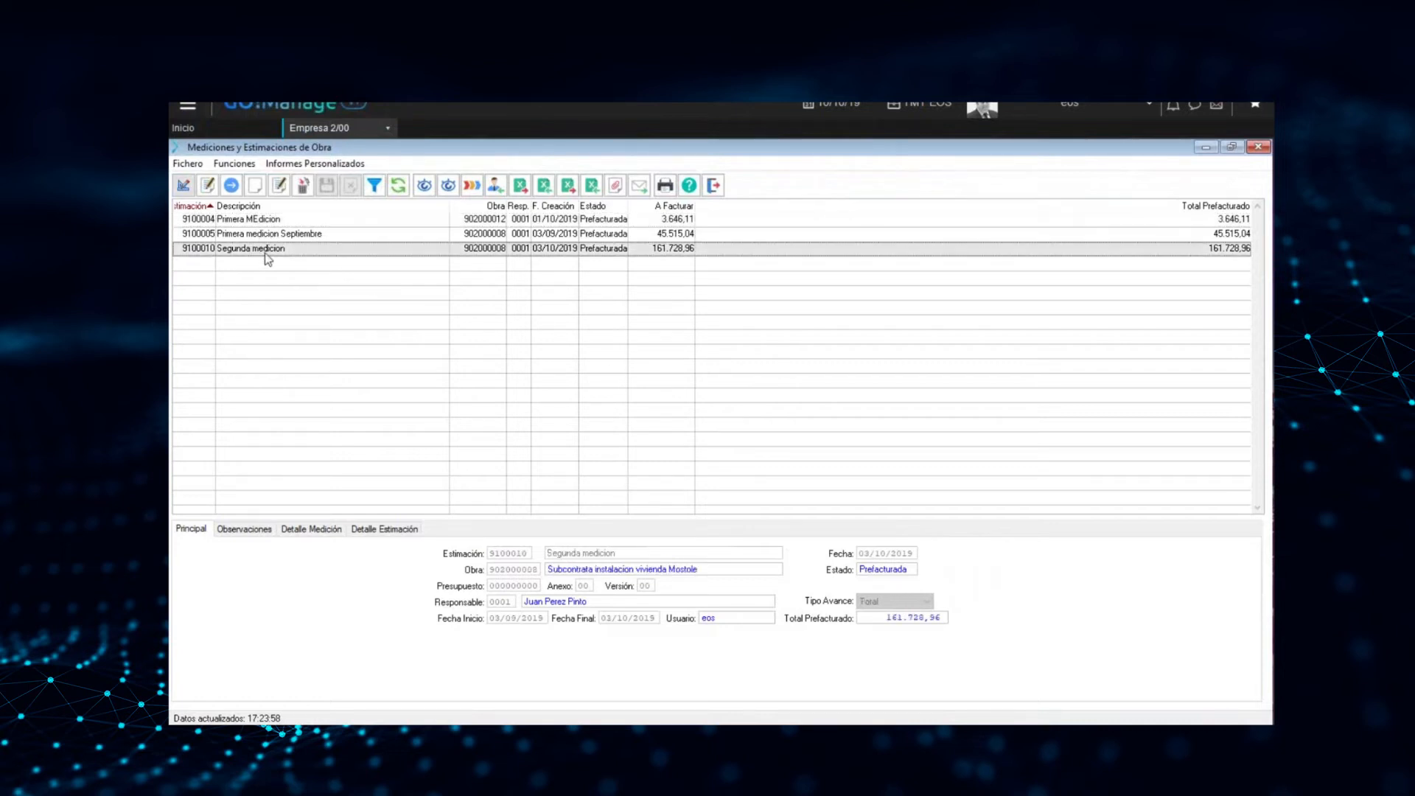
{"action": "right_click", "coordinate": [469, 256]}
{"action": "mouse_move", "coordinate": [529, 373]}
{"action": "mouse_move", "coordinate": [562, 388]}
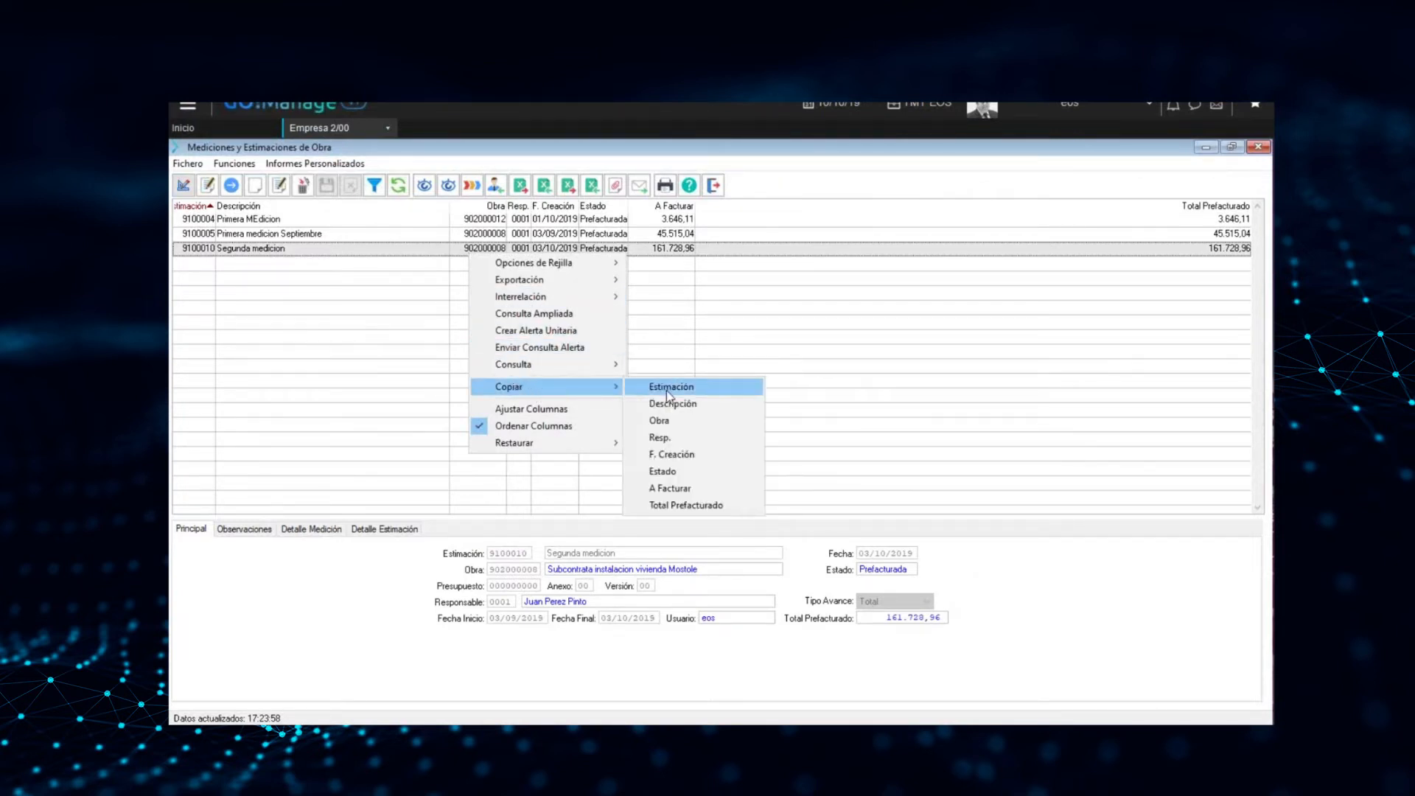
{"action": "left_click", "coordinate": [699, 423]}
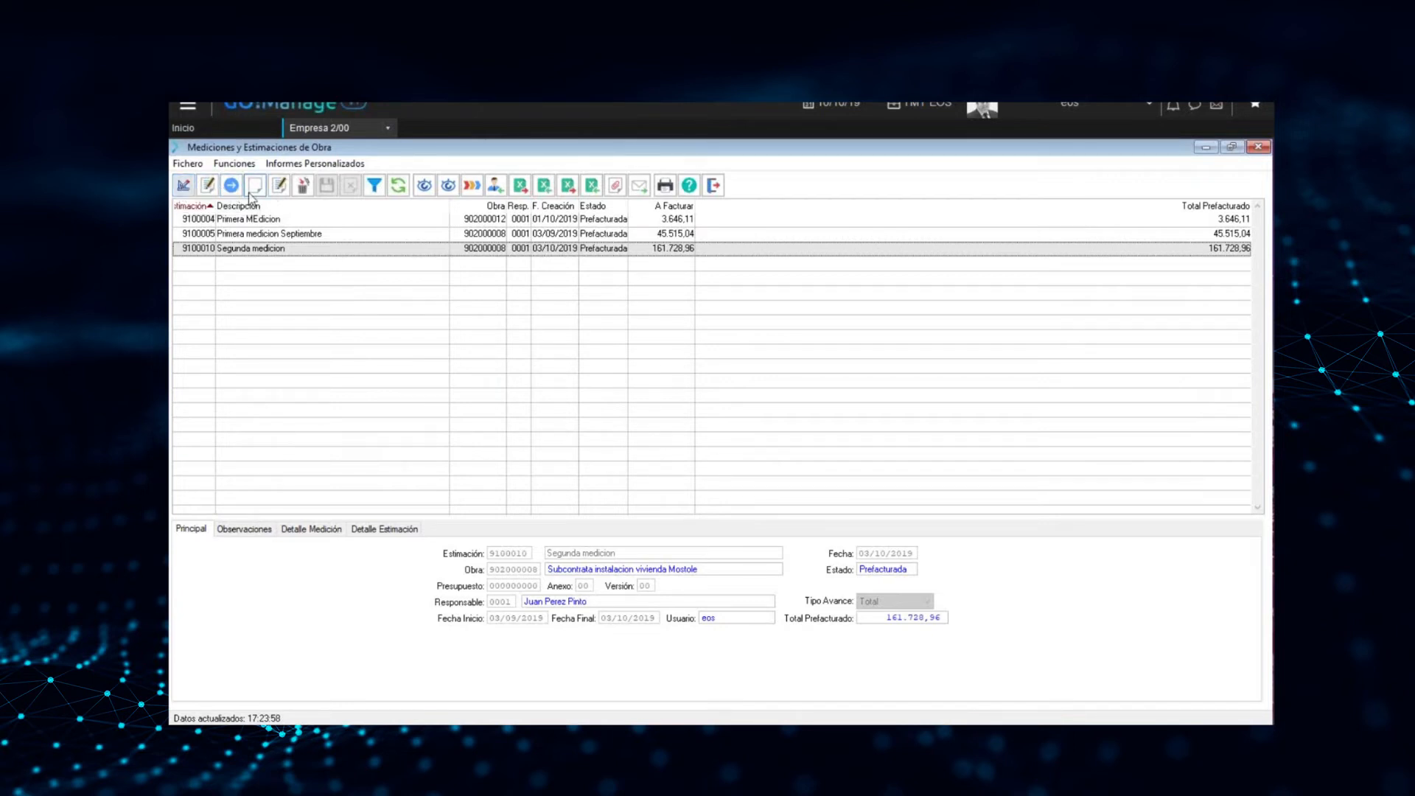
Add a new measurement with the description "medicion" and paste the copied code as its Obra
{"action": "left_click", "coordinate": [184, 187]}
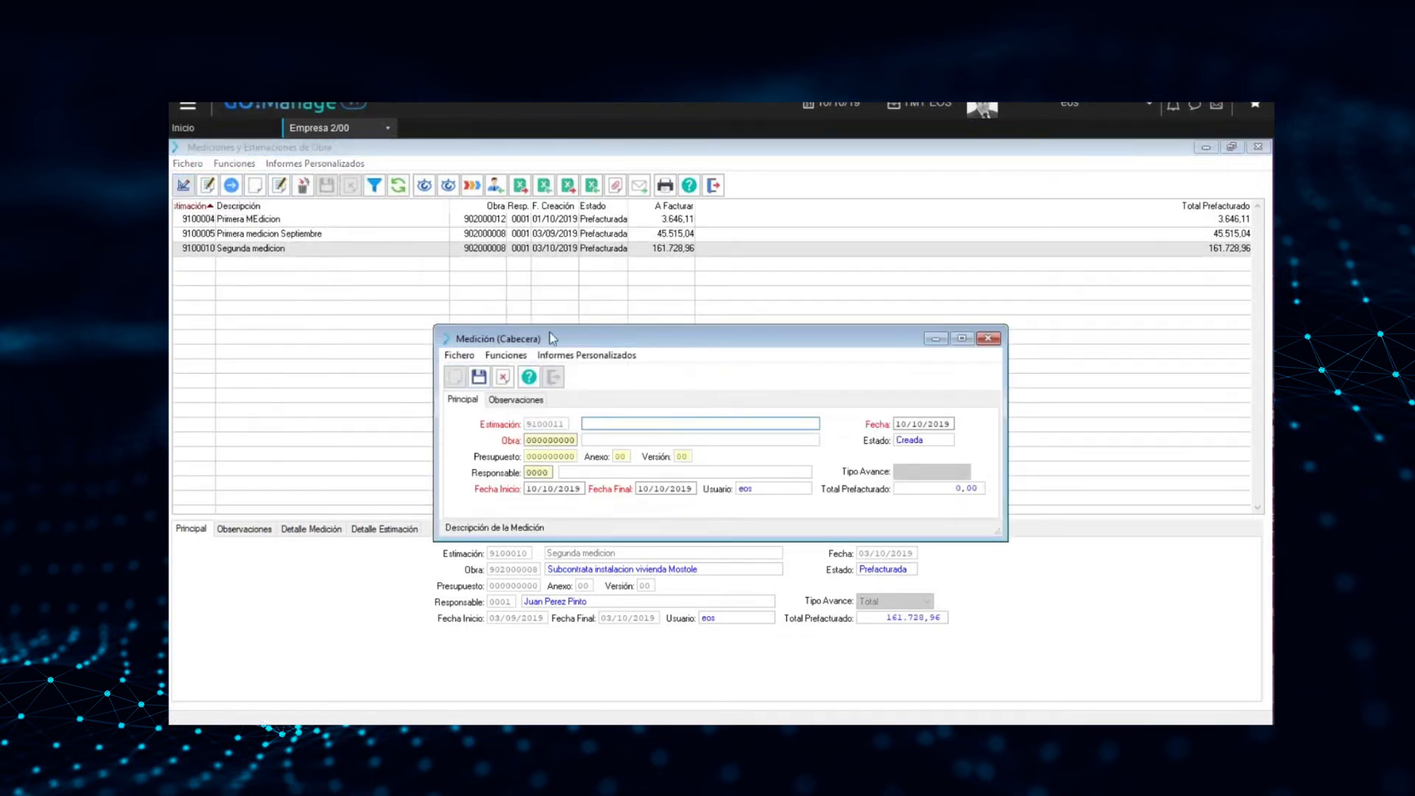
{"action": "type", "text": "medicion"}
{"action": "key", "text": "Tab"}
{"action": "key", "text": "Tab"}
{"action": "key", "text": "Tab"}
{"action": "key", "text": "Return"}
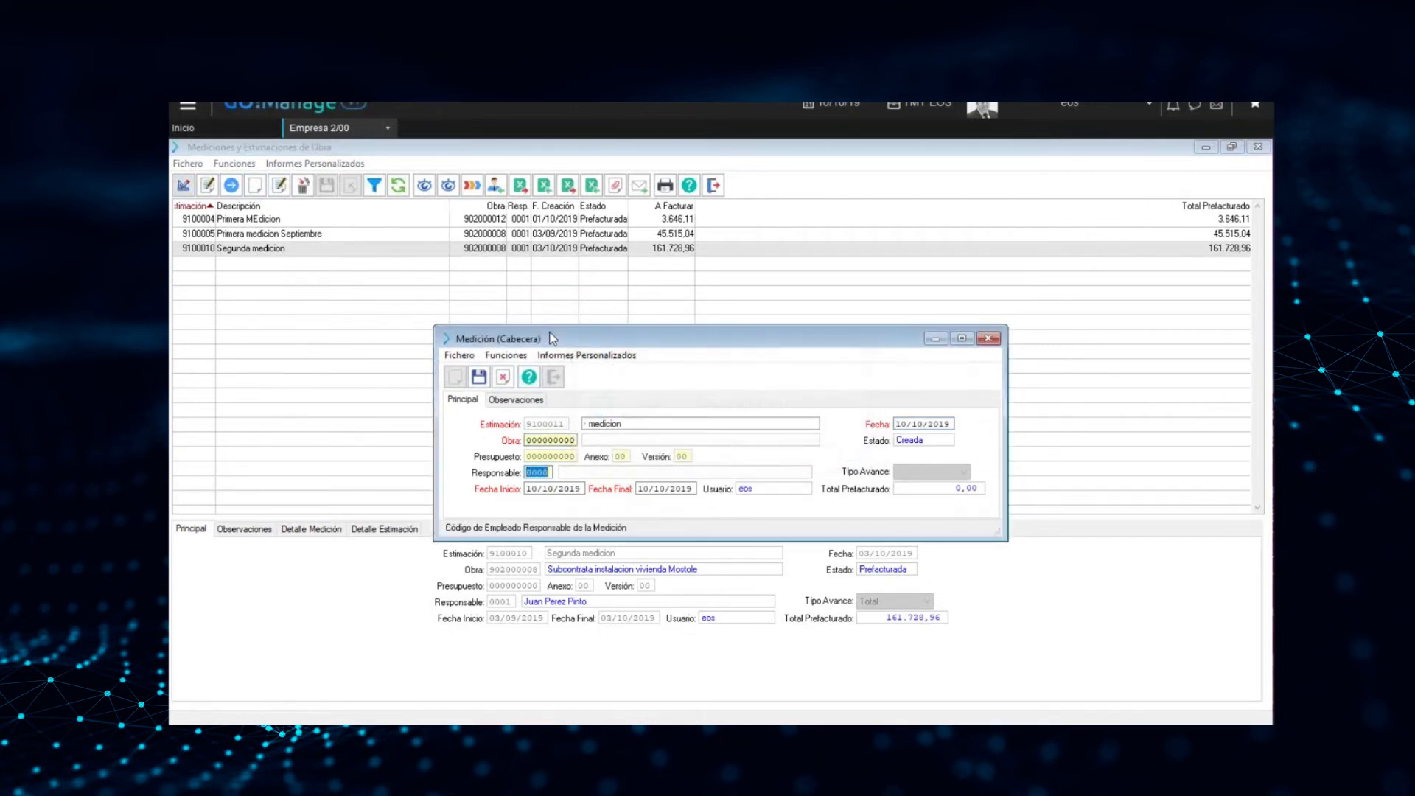
{"action": "key", "text": "shift+Tab"}
{"action": "type", "text": "902000008"}
{"action": "key", "text": "Tab"}
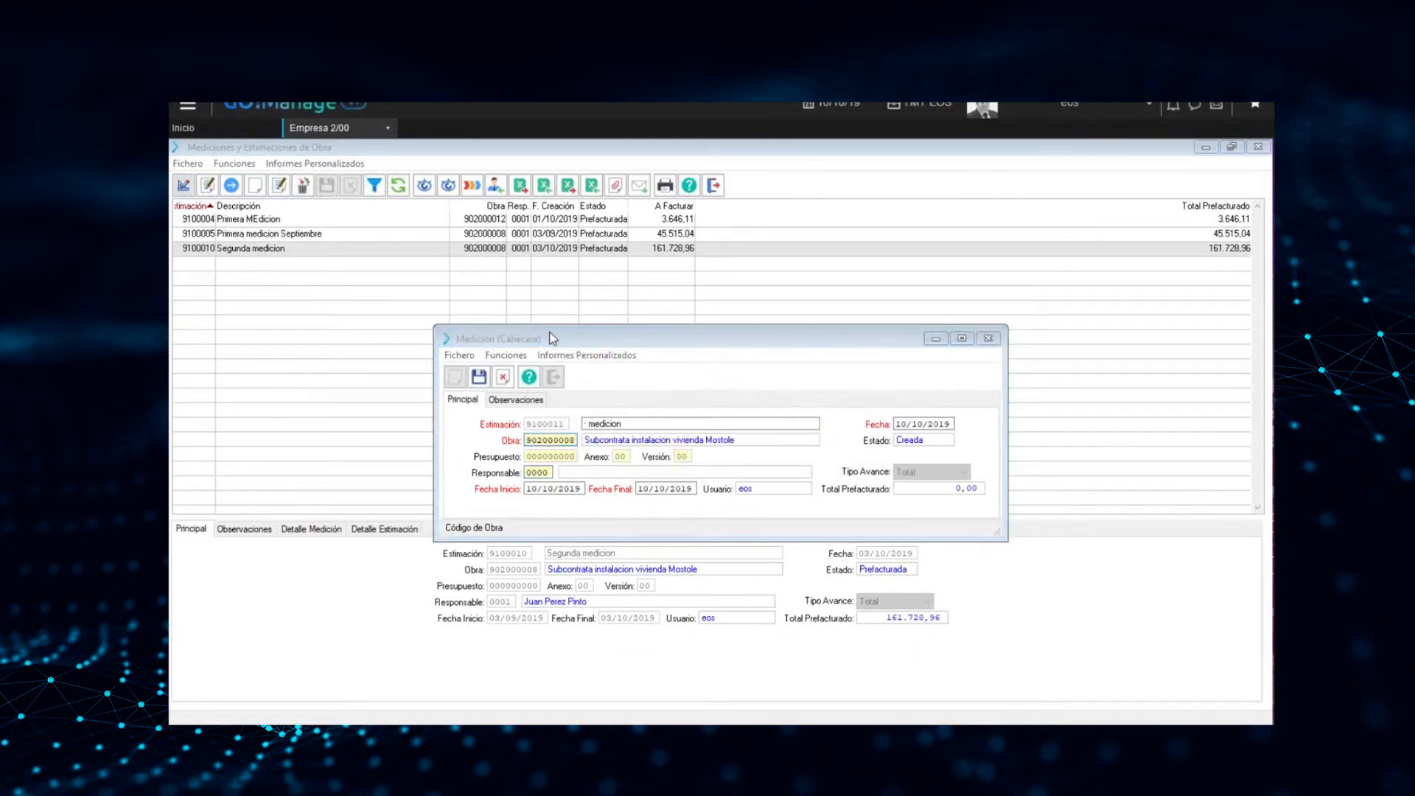
{"action": "key", "text": "Return"}
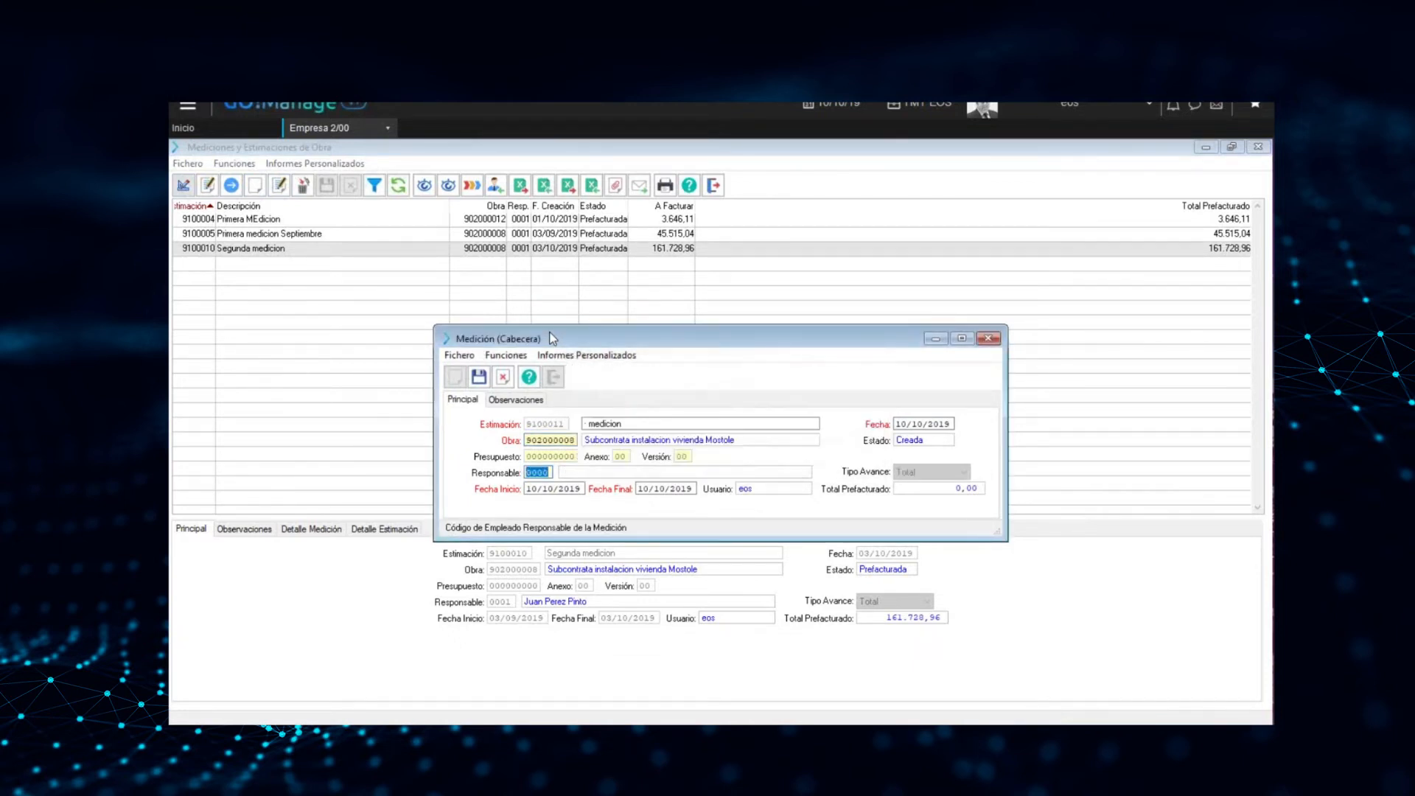
Set the responsible employee to 0001 and save the measurement header, declining to initialise the quantity to certify
{"action": "type", "text": "0001"}
{"action": "key", "text": "Tab"}
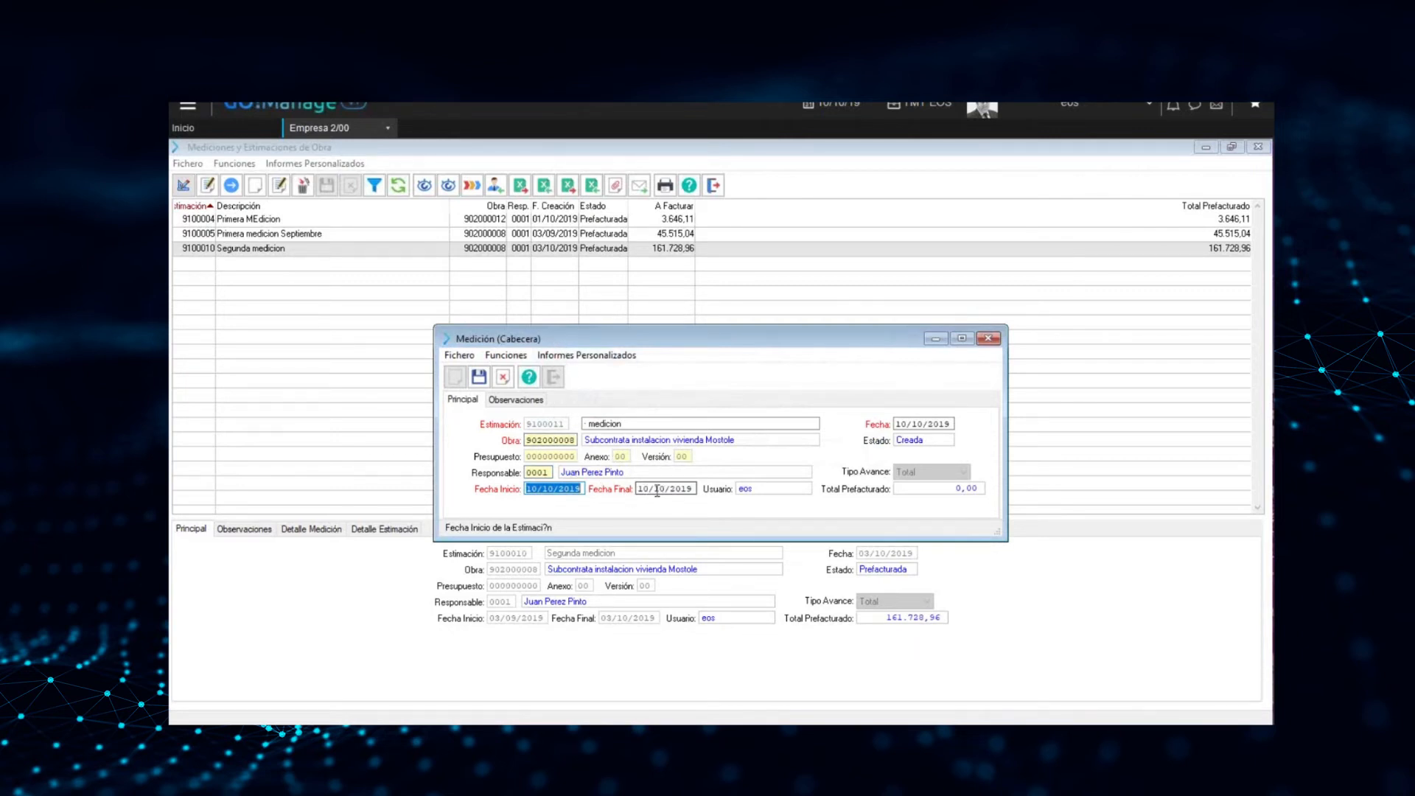
{"action": "left_click", "coordinate": [479, 378]}
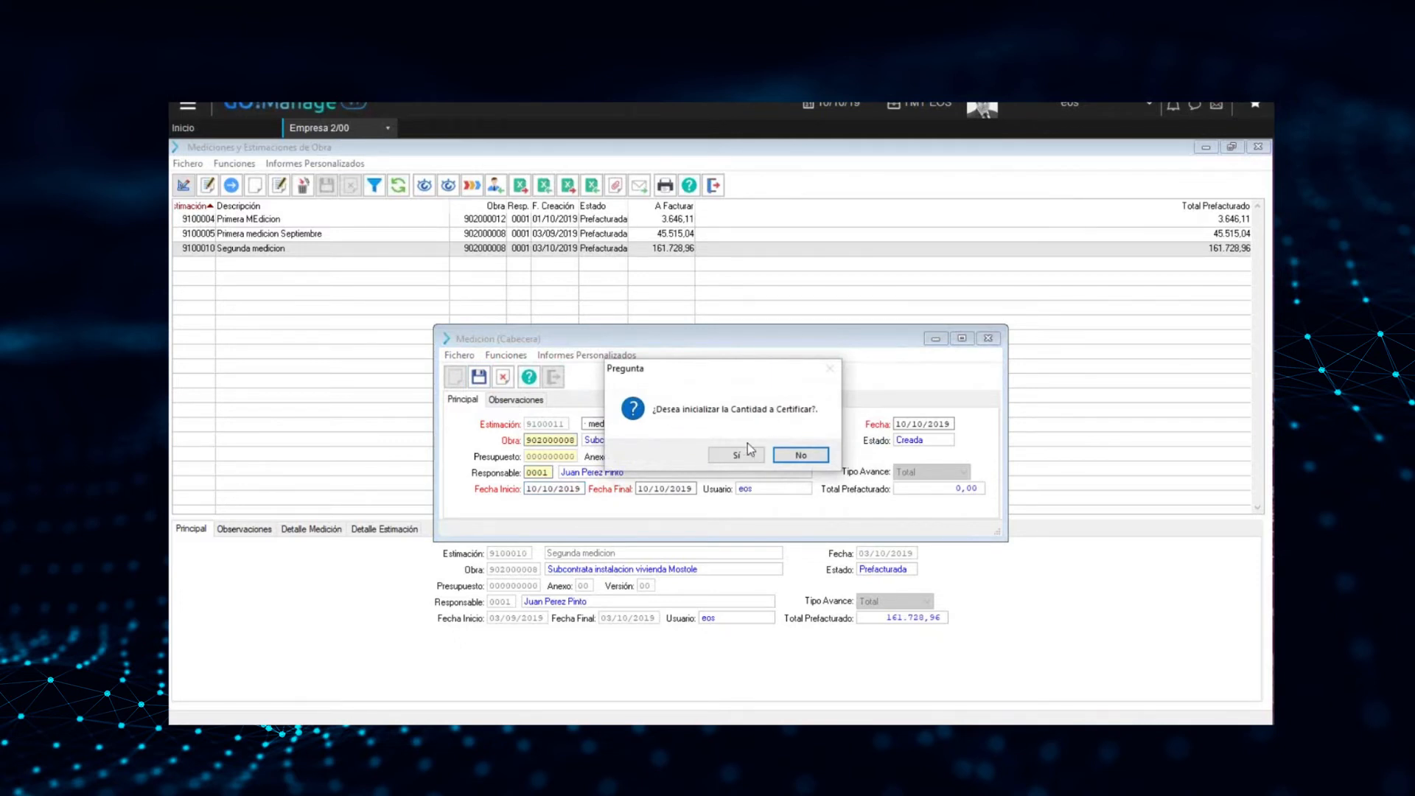
{"action": "left_click", "coordinate": [796, 456]}
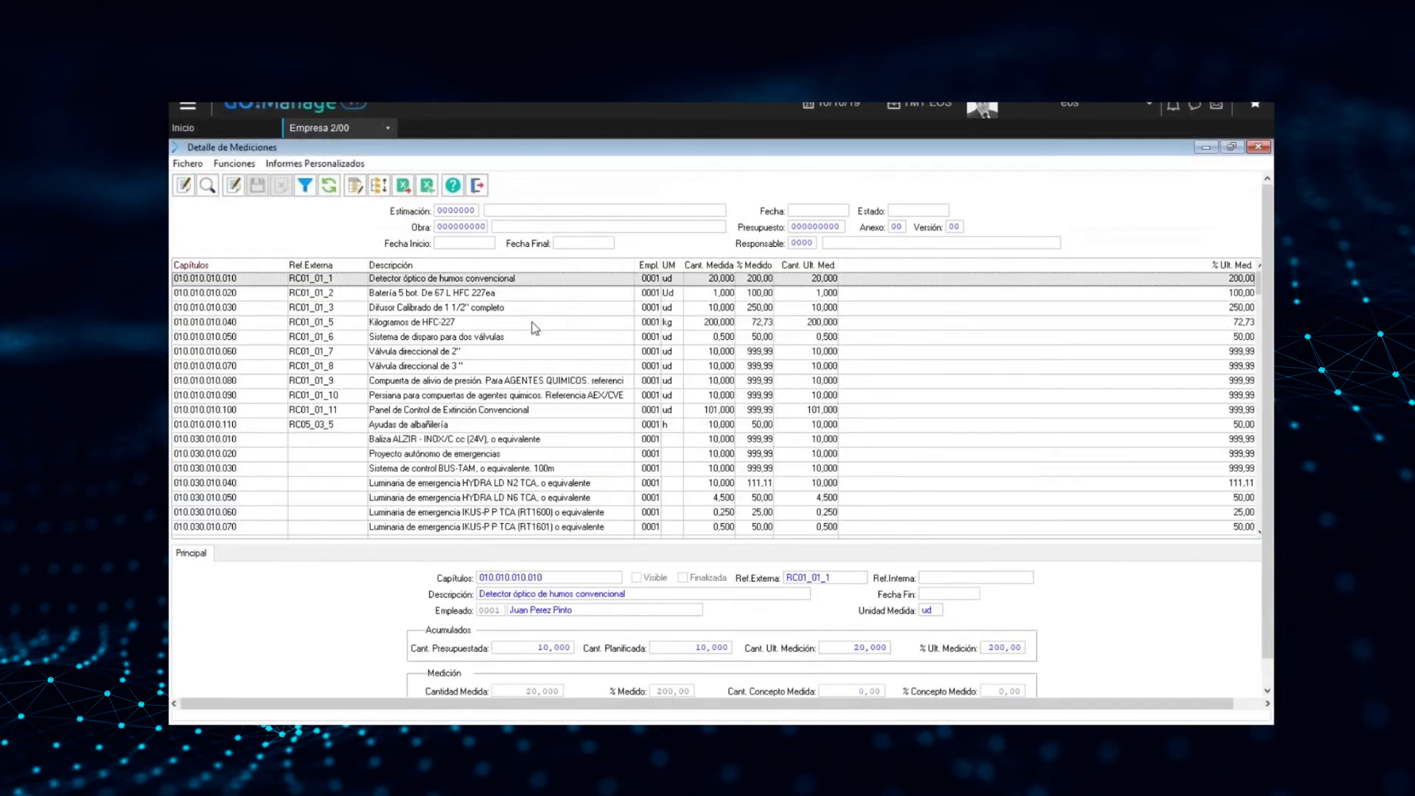
Look through the measurement detail lines, examining their measured quantities, measured percentages and last-measurement values
{"action": "left_click", "coordinate": [473, 293]}
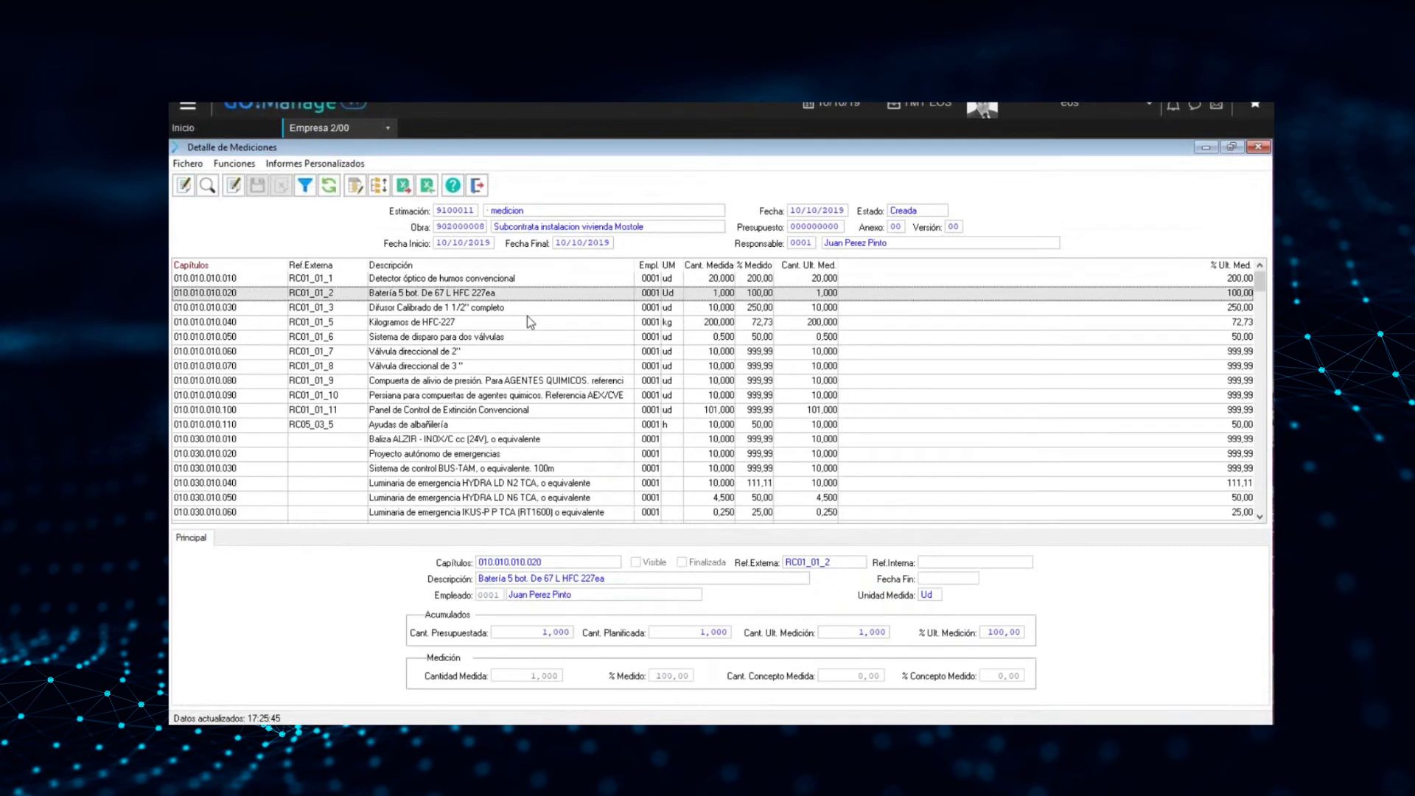
{"action": "key", "text": "Up"}
{"action": "key", "text": "Down"}
{"action": "key", "text": "Down"}
{"action": "key", "text": "Down"}
{"action": "key", "text": "Down"}
{"action": "key", "text": "Down"}
{"action": "key", "text": "Down"}
{"action": "key", "text": "Down"}
{"action": "key", "text": "Down"}
{"action": "key", "text": "Down"}
{"action": "key", "text": "Down"}
{"action": "key", "text": "Down"}
{"action": "key", "text": "Down"}
{"action": "key", "text": "Down"}
{"action": "key", "text": "Down"}
{"action": "key", "text": "Down"}
{"action": "key", "text": "Down"}
{"action": "key", "text": "Down"}
{"action": "key", "text": "Down"}
{"action": "key", "text": "Down"}
{"action": "key", "text": "Down"}
{"action": "key", "text": "Down"}
{"action": "key", "text": "Down"}
{"action": "key", "text": "Down"}
{"action": "key", "text": "Down"}
{"action": "key", "text": "Down"}
{"action": "key", "text": "Down"}
{"action": "key", "text": "Down"}
{"action": "key", "text": "Down"}
{"action": "key", "text": "Down"}
{"action": "key", "text": "Down"}
{"action": "key", "text": "Down"}
{"action": "key", "text": "Down"}
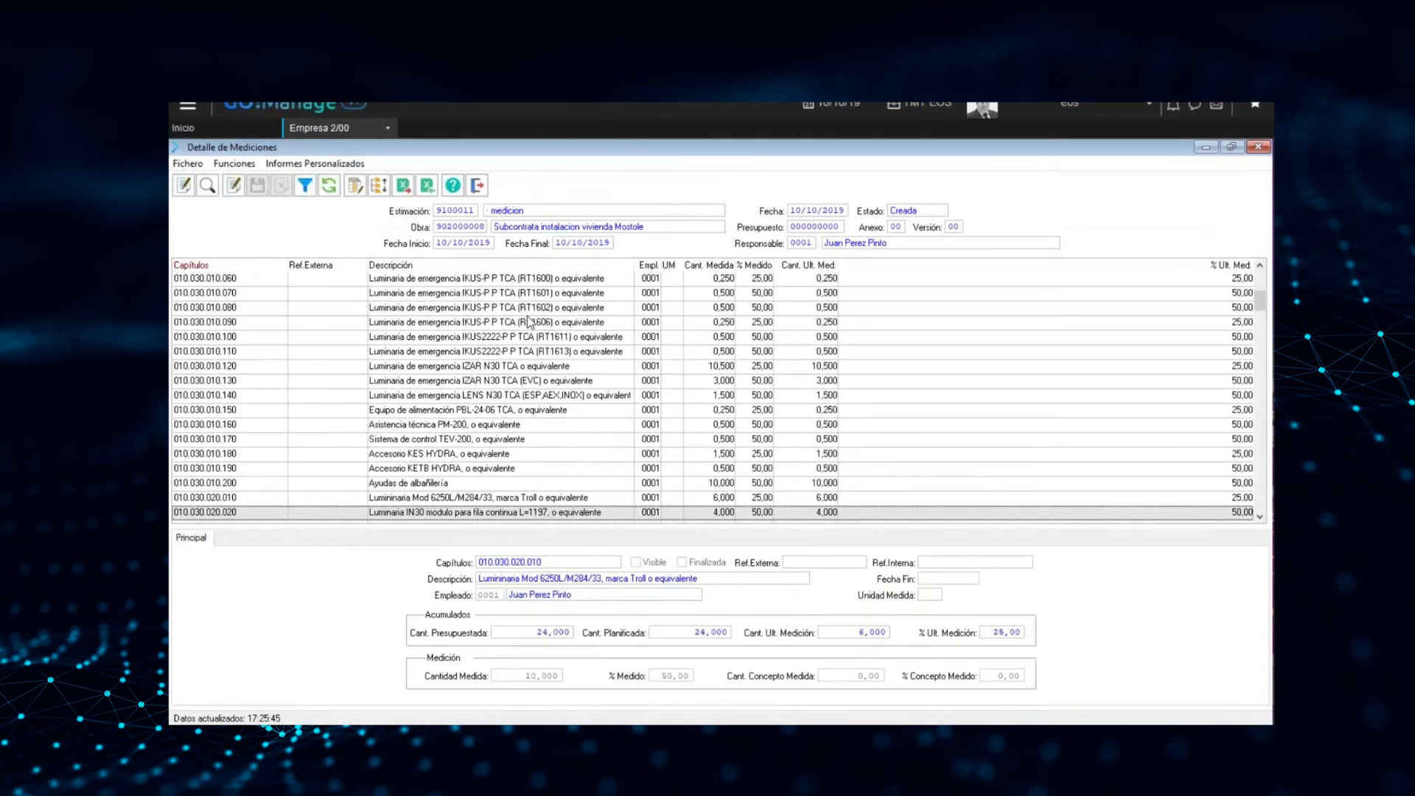
{"action": "key", "text": "Up"}
{"action": "key", "text": "Up"}
{"action": "key", "text": "Up"}
{"action": "key", "text": "Up"}
{"action": "key", "text": "Up"}
{"action": "key", "text": "Up"}
{"action": "key", "text": "Up"}
{"action": "key", "text": "Up"}
{"action": "key", "text": "Up"}
{"action": "key", "text": "Up"}
{"action": "key", "text": "Up"}
{"action": "key", "text": "Up"}
{"action": "key", "text": "Up"}
{"action": "key", "text": "Up"}
{"action": "key", "text": "Up"}
{"action": "key", "text": "Up"}
{"action": "key", "text": "Up"}
{"action": "key", "text": "Up"}
{"action": "key", "text": "Up"}
{"action": "key", "text": "Up"}
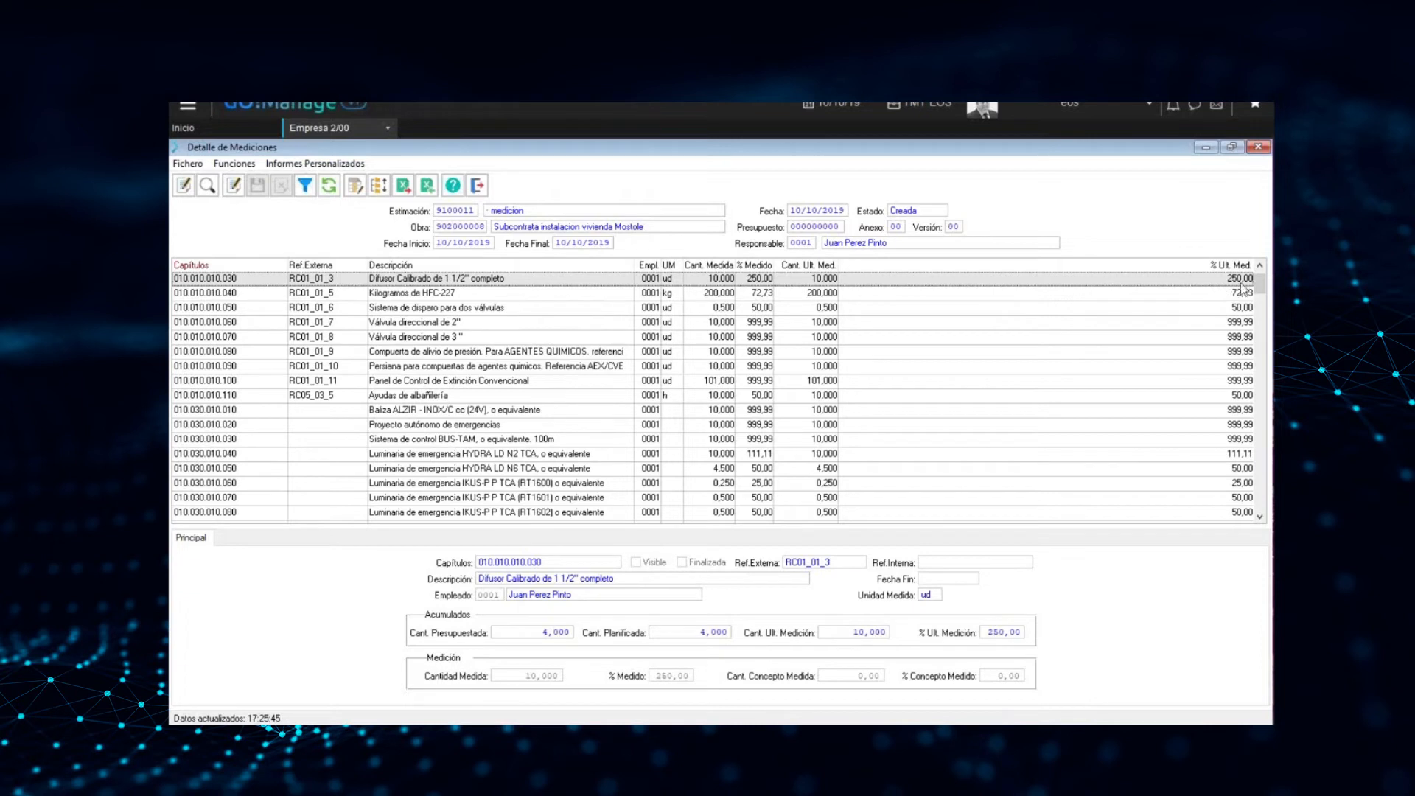
{"action": "left_click", "coordinate": [1259, 107]}
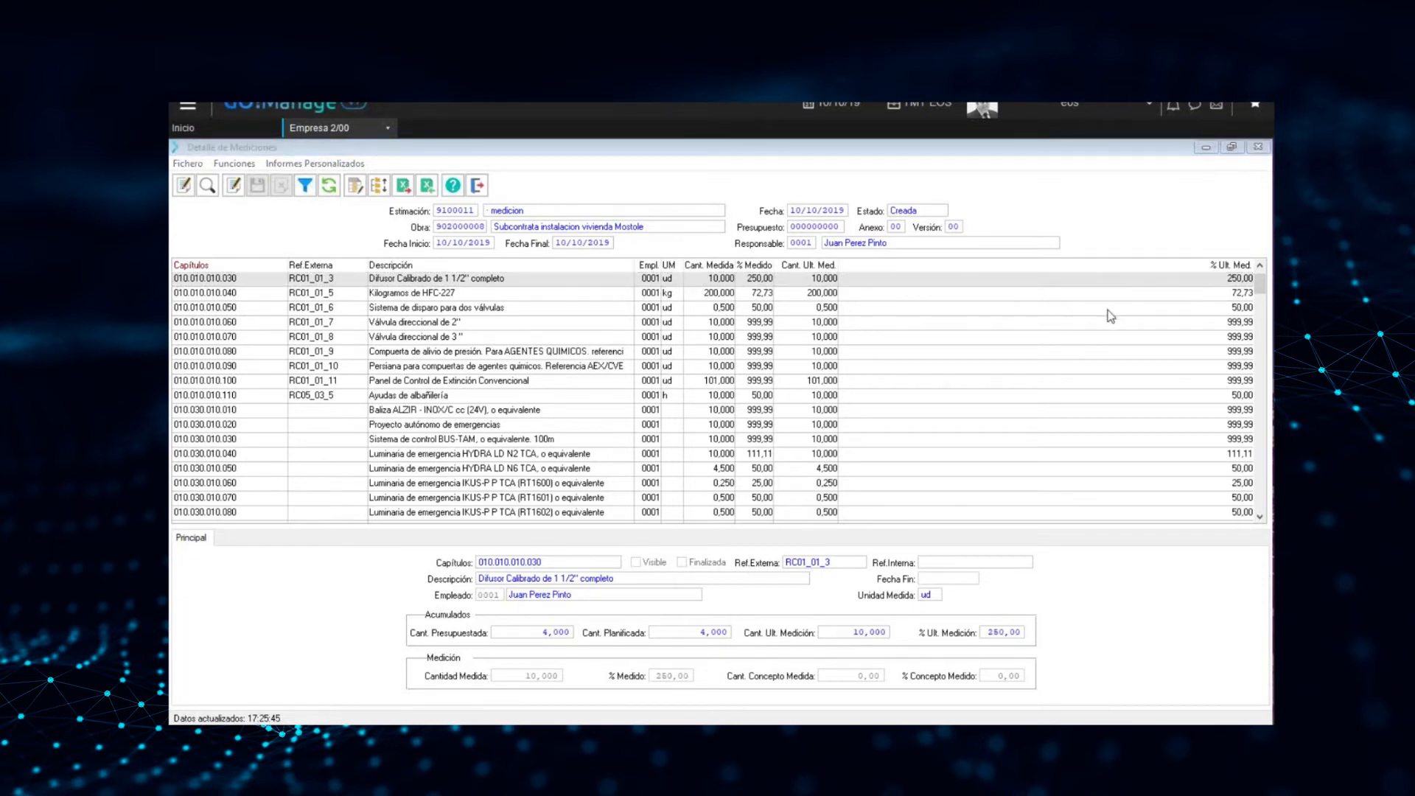
{"action": "left_click", "coordinate": [715, 283]}
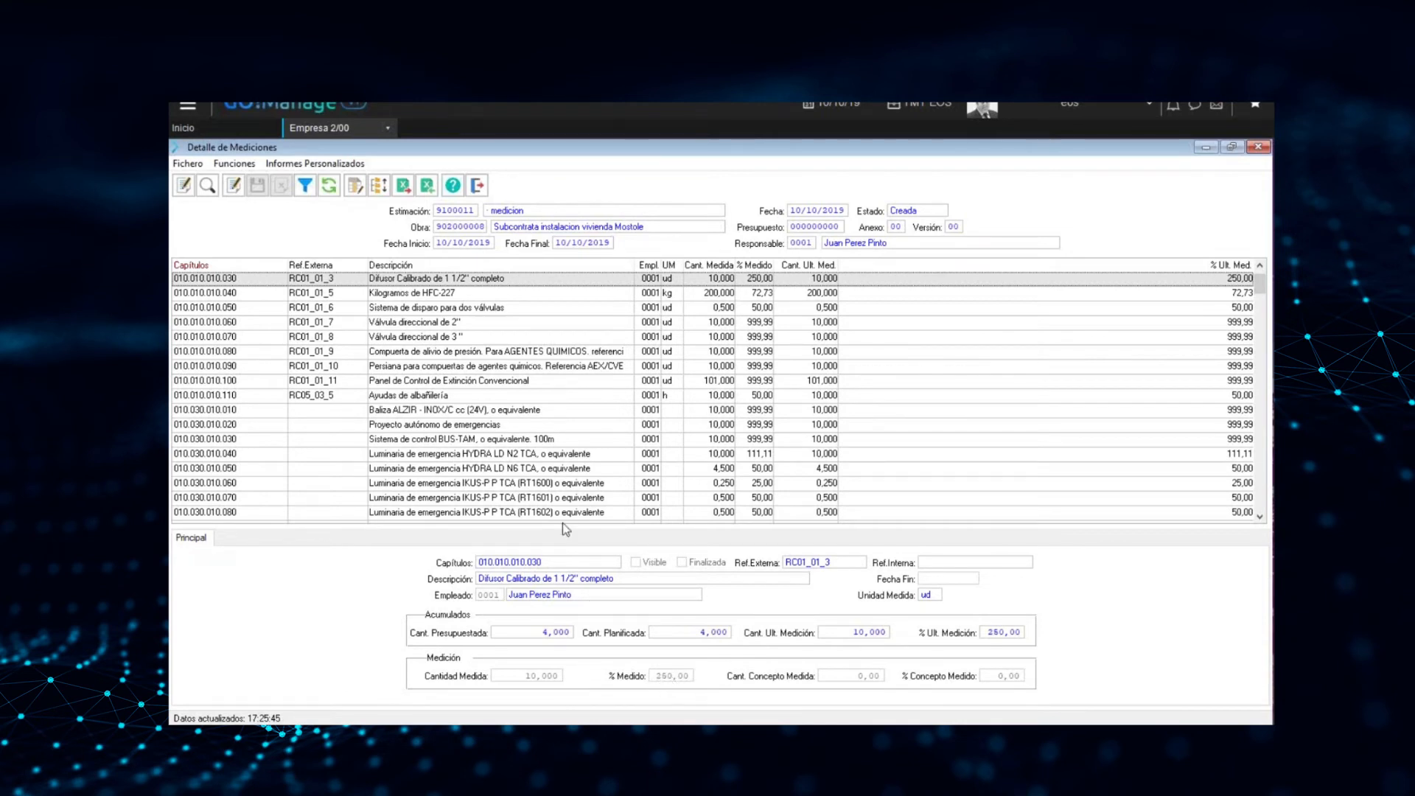
Put the "Difusor Calibrado de 1 1/2'' completo" line in edit mode, go through Cantidad Medida and % Medido, and cancel the edit
{"action": "left_click", "coordinate": [233, 189]}
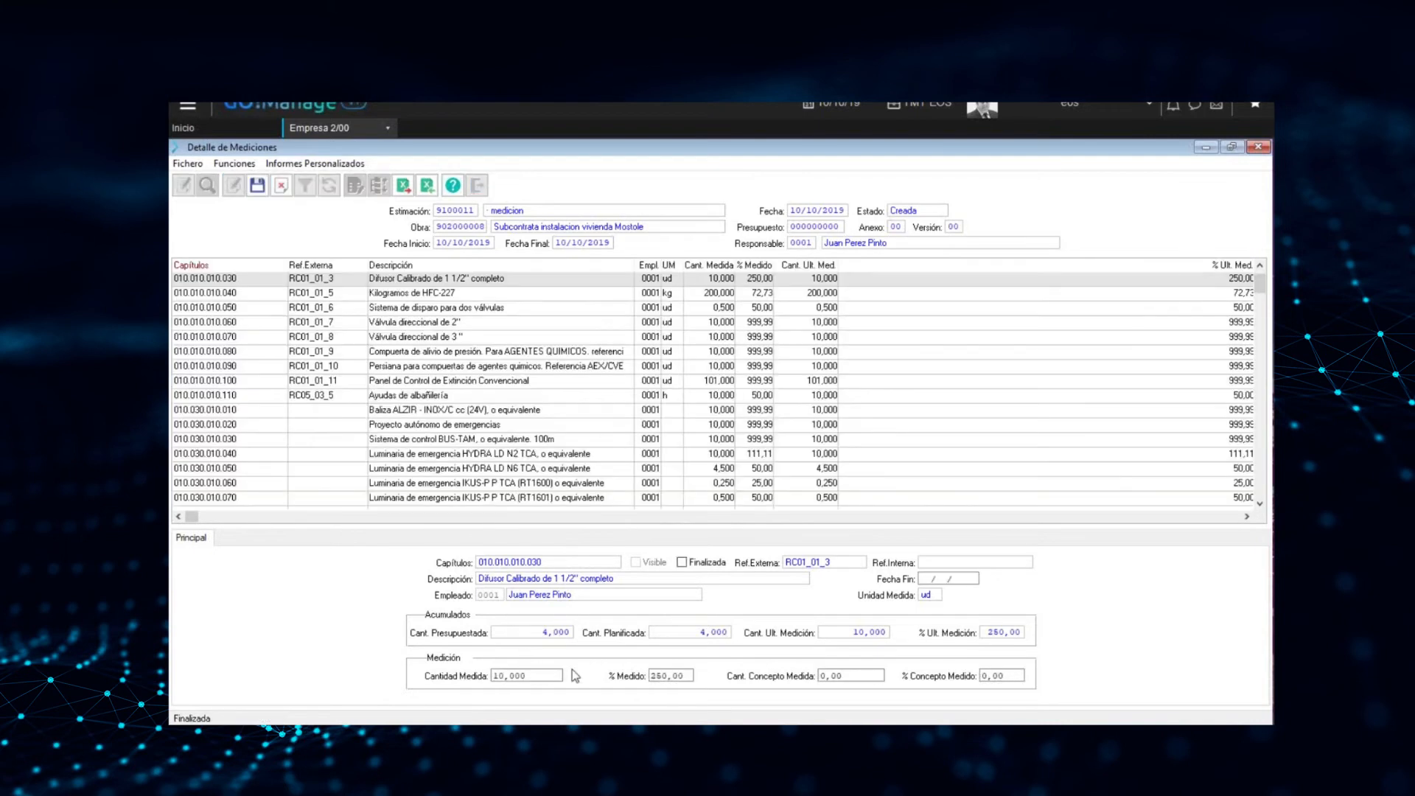
{"action": "left_click", "coordinate": [501, 675]}
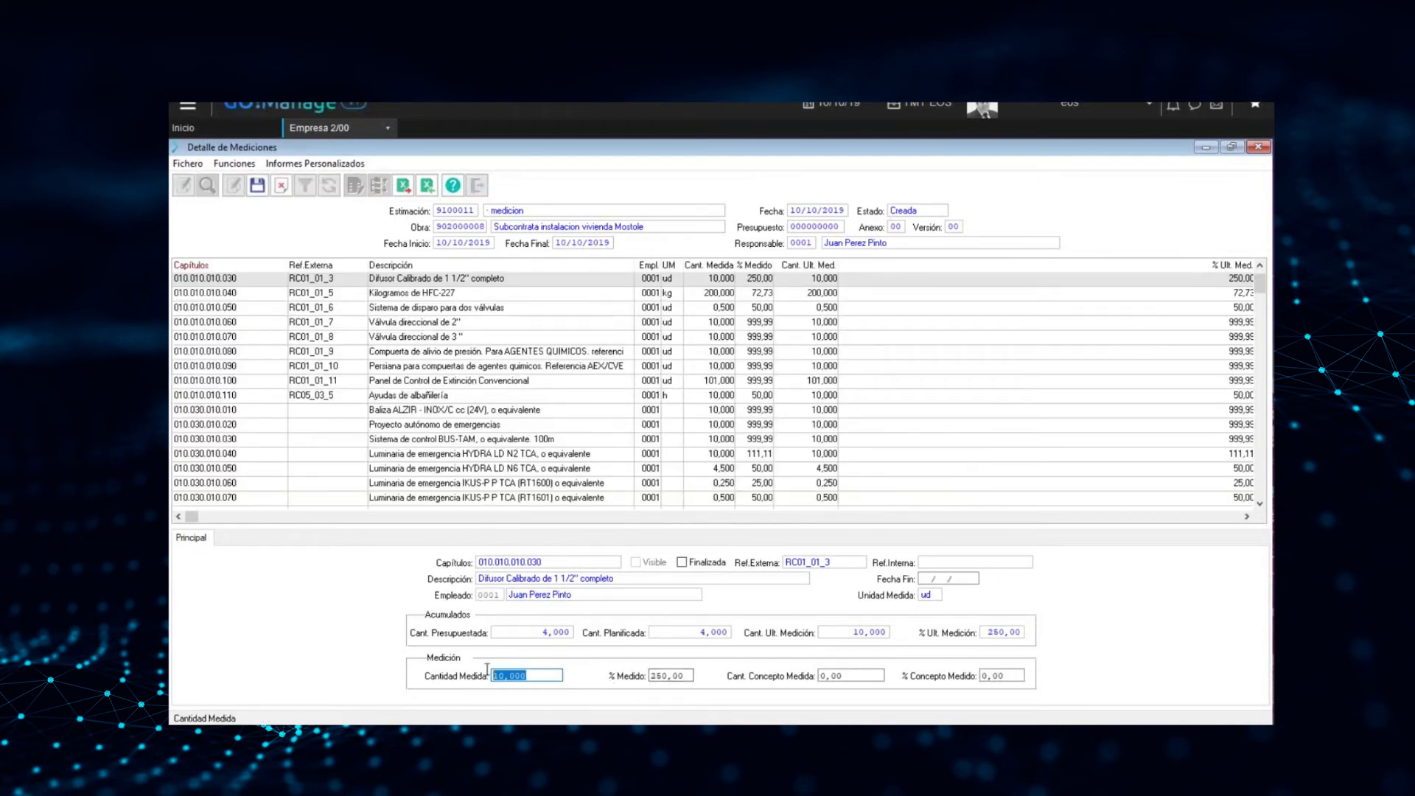
{"action": "key", "text": "Tab"}
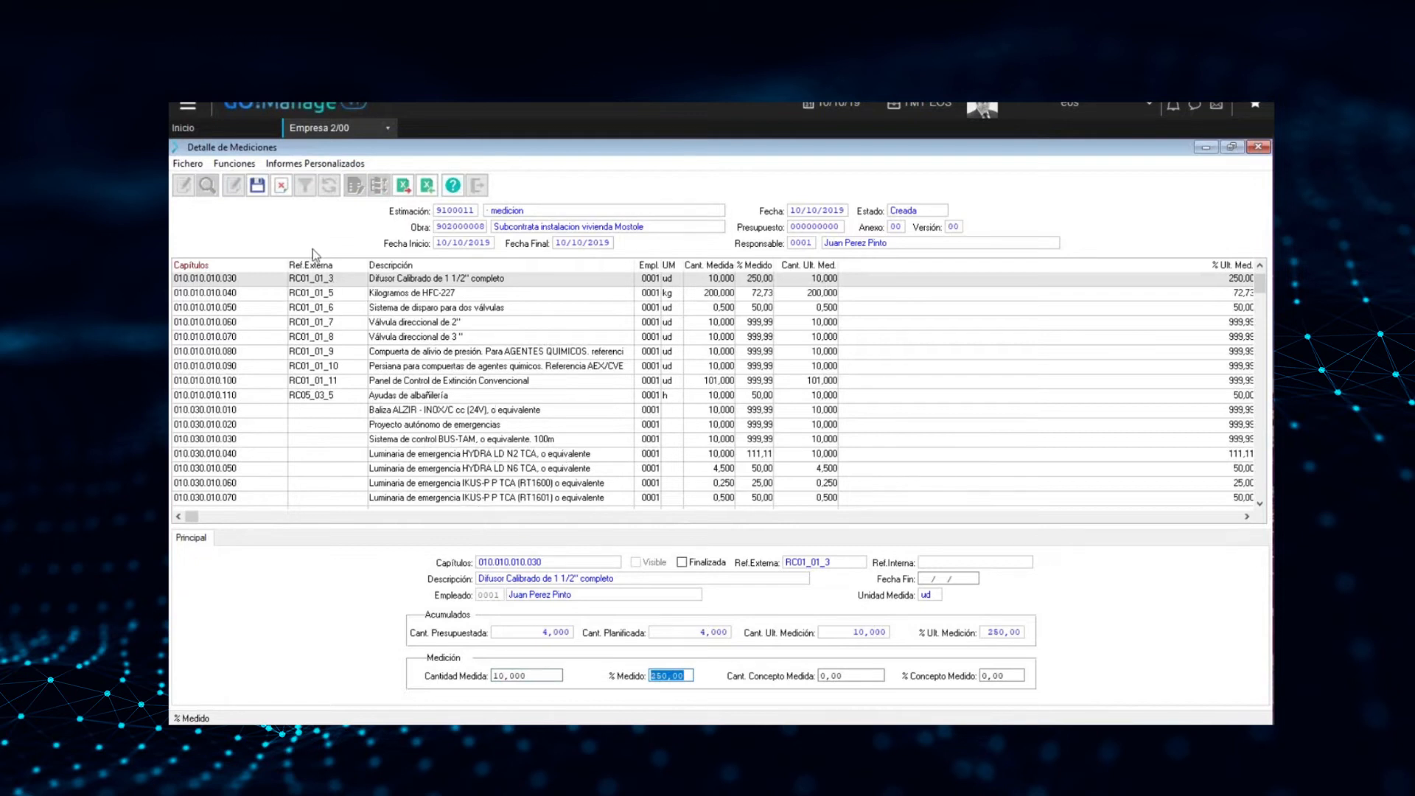
{"action": "left_click", "coordinate": [282, 186]}
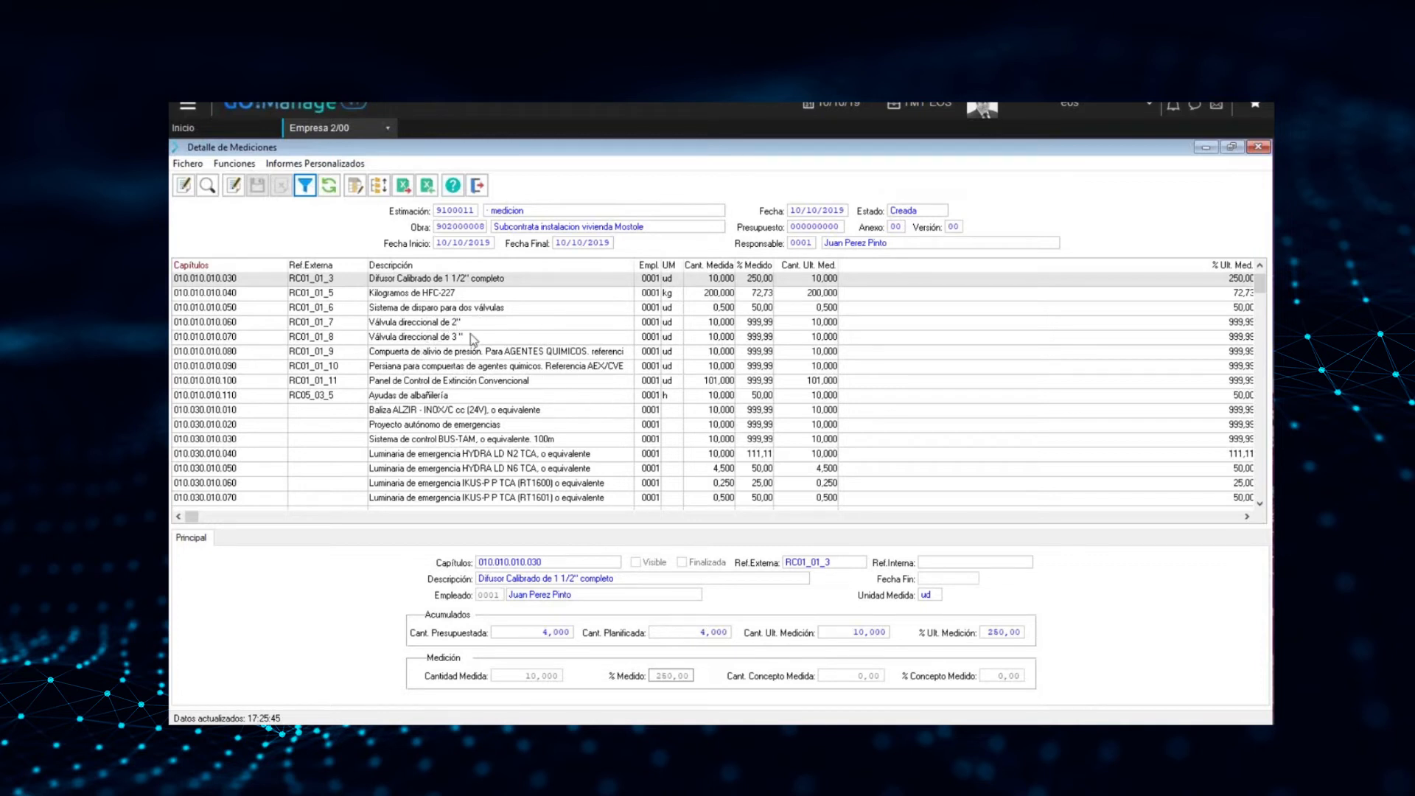
Open the Registro de Mediciones for the current measurement and choose Cantidad as the measurement criterion
{"action": "left_click", "coordinate": [355, 185]}
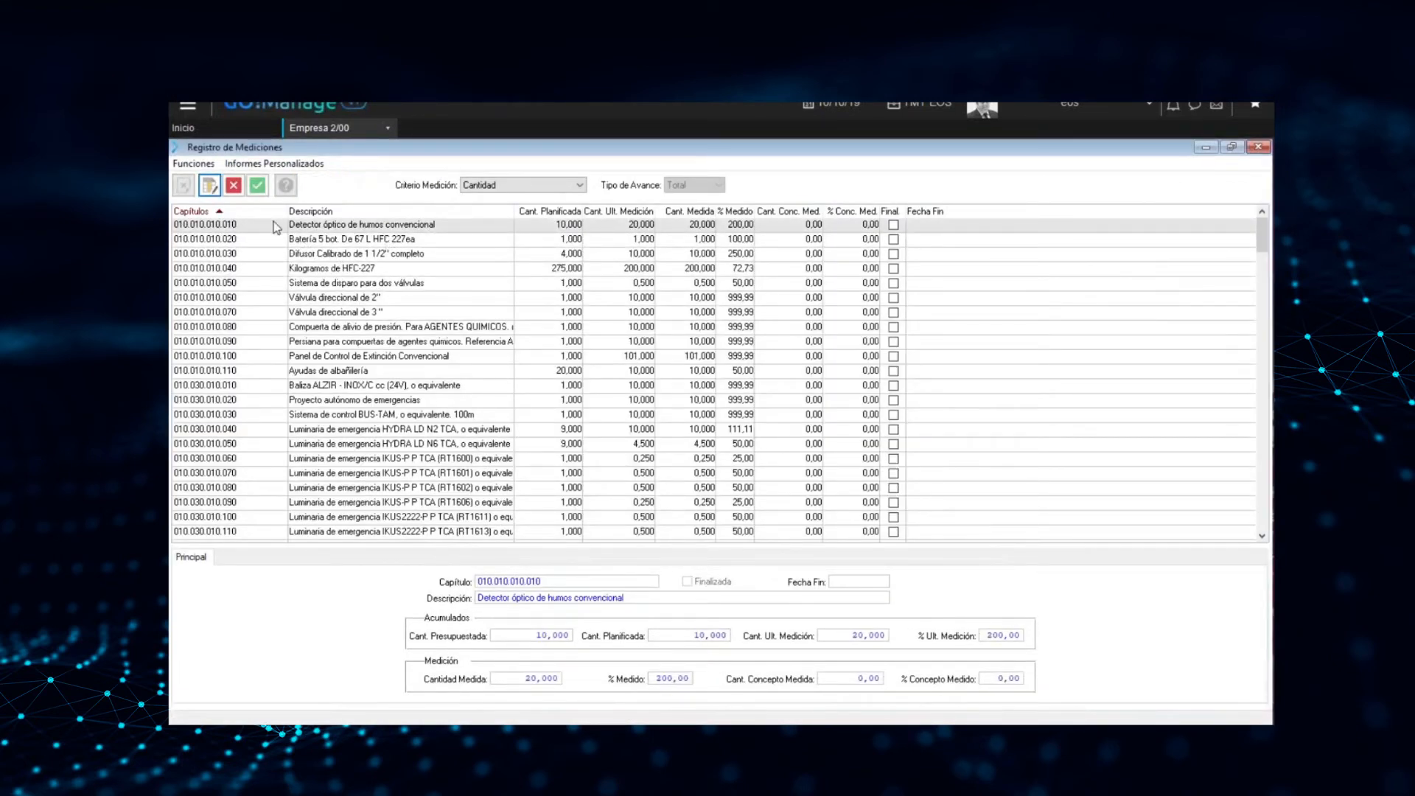
{"action": "left_click", "coordinate": [512, 188]}
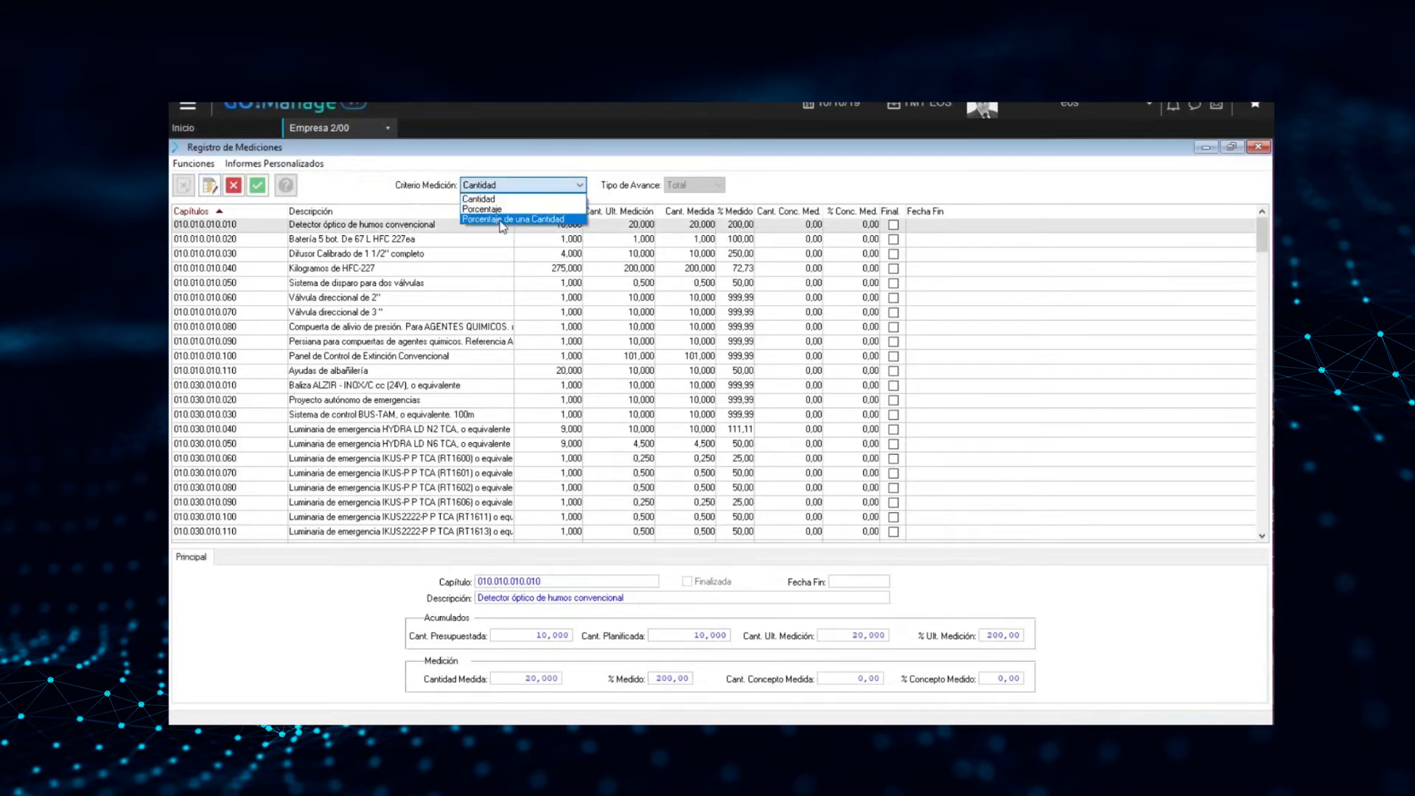
{"action": "left_click", "coordinate": [501, 200]}
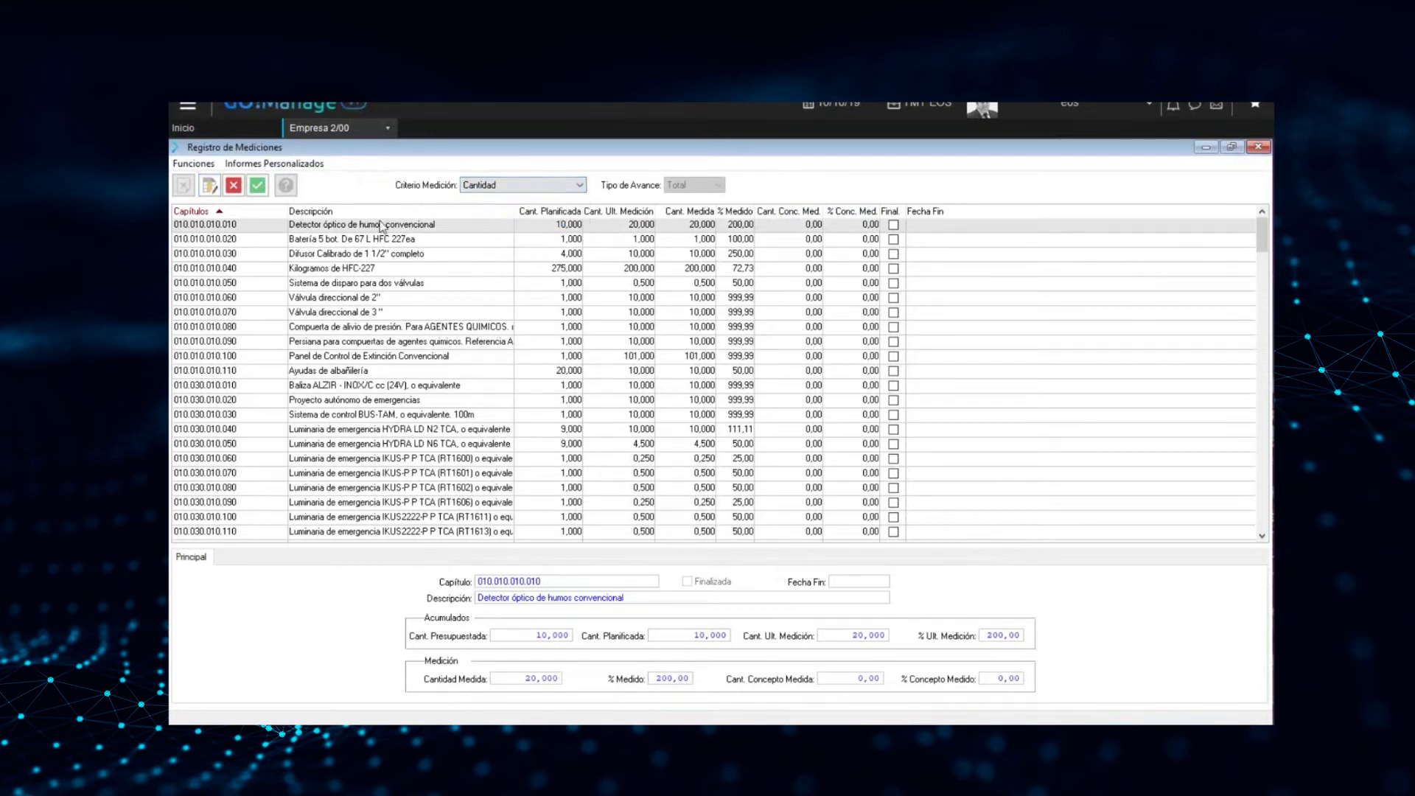
Open the Cant. Medida cells of the first three lines for editing, and leave the measurement register without changing them
{"action": "left_click", "coordinate": [210, 185]}
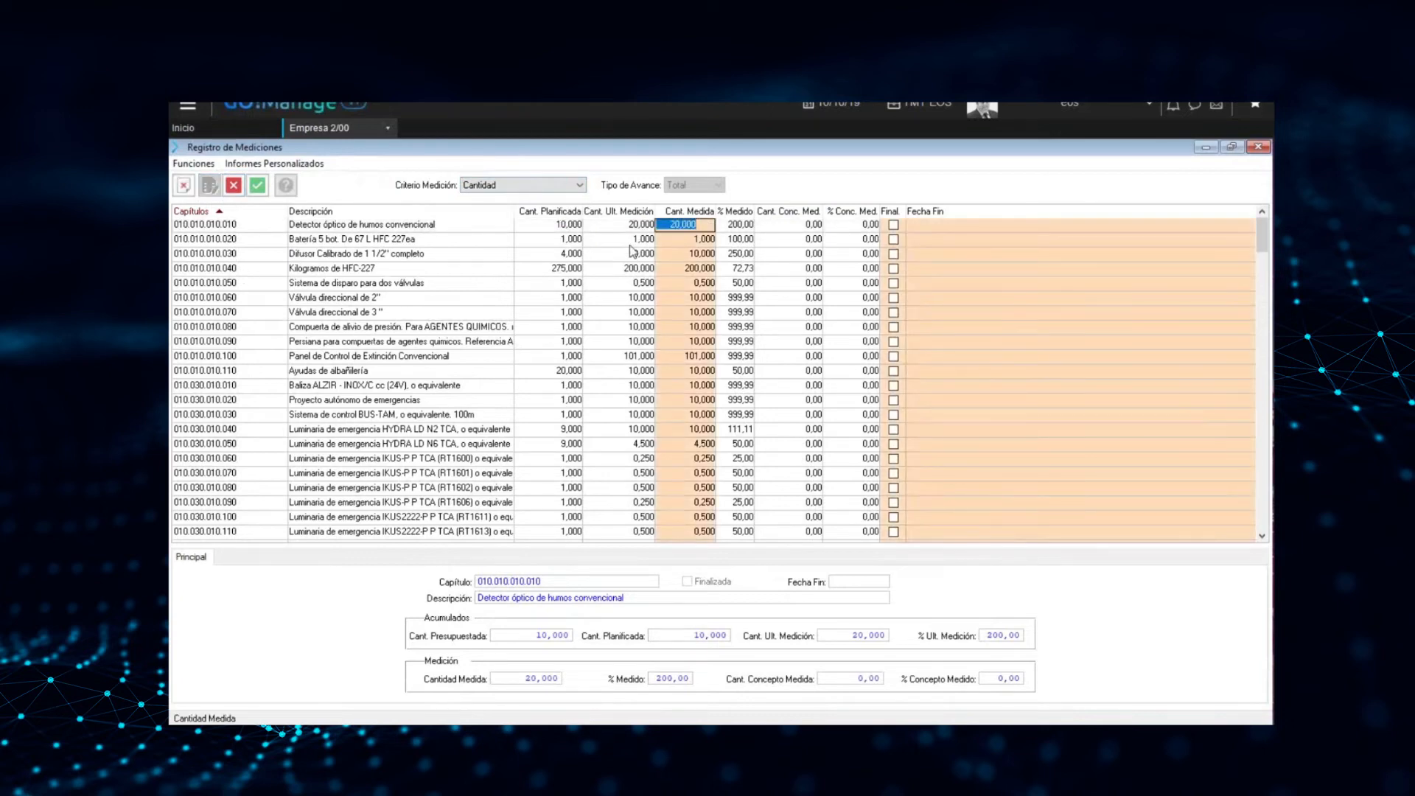
{"action": "left_click", "coordinate": [694, 239]}
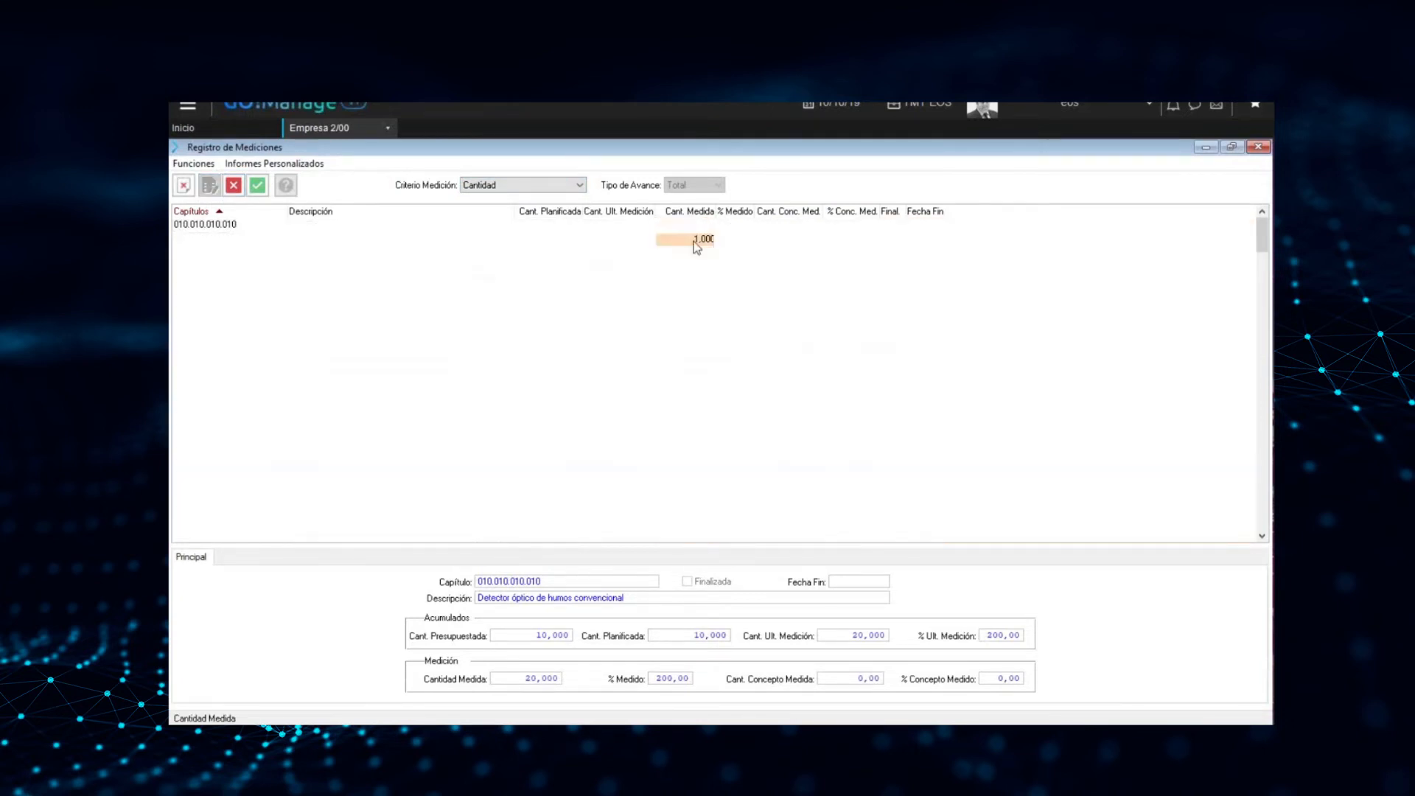
{"action": "left_click", "coordinate": [698, 255]}
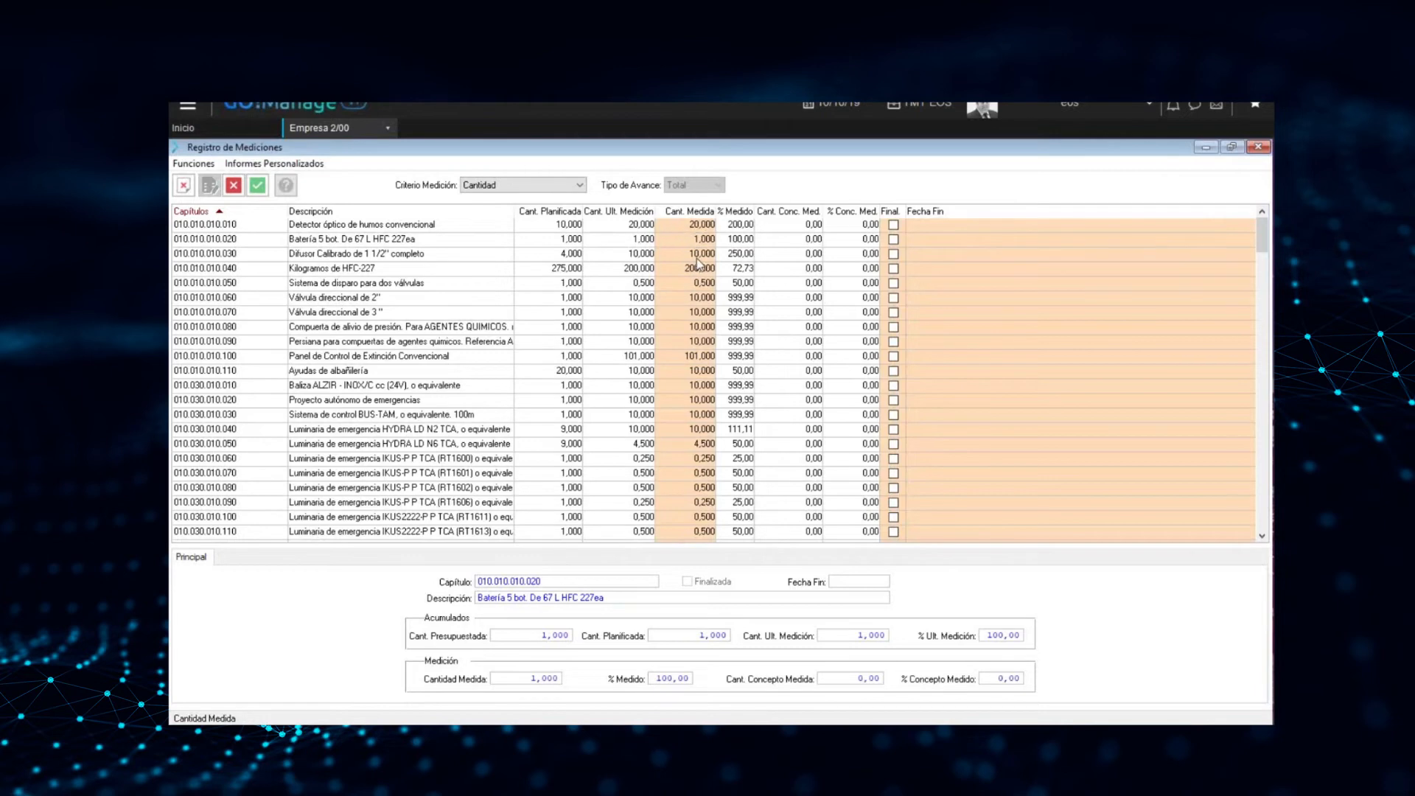
{"action": "double_click", "coordinate": [697, 253]}
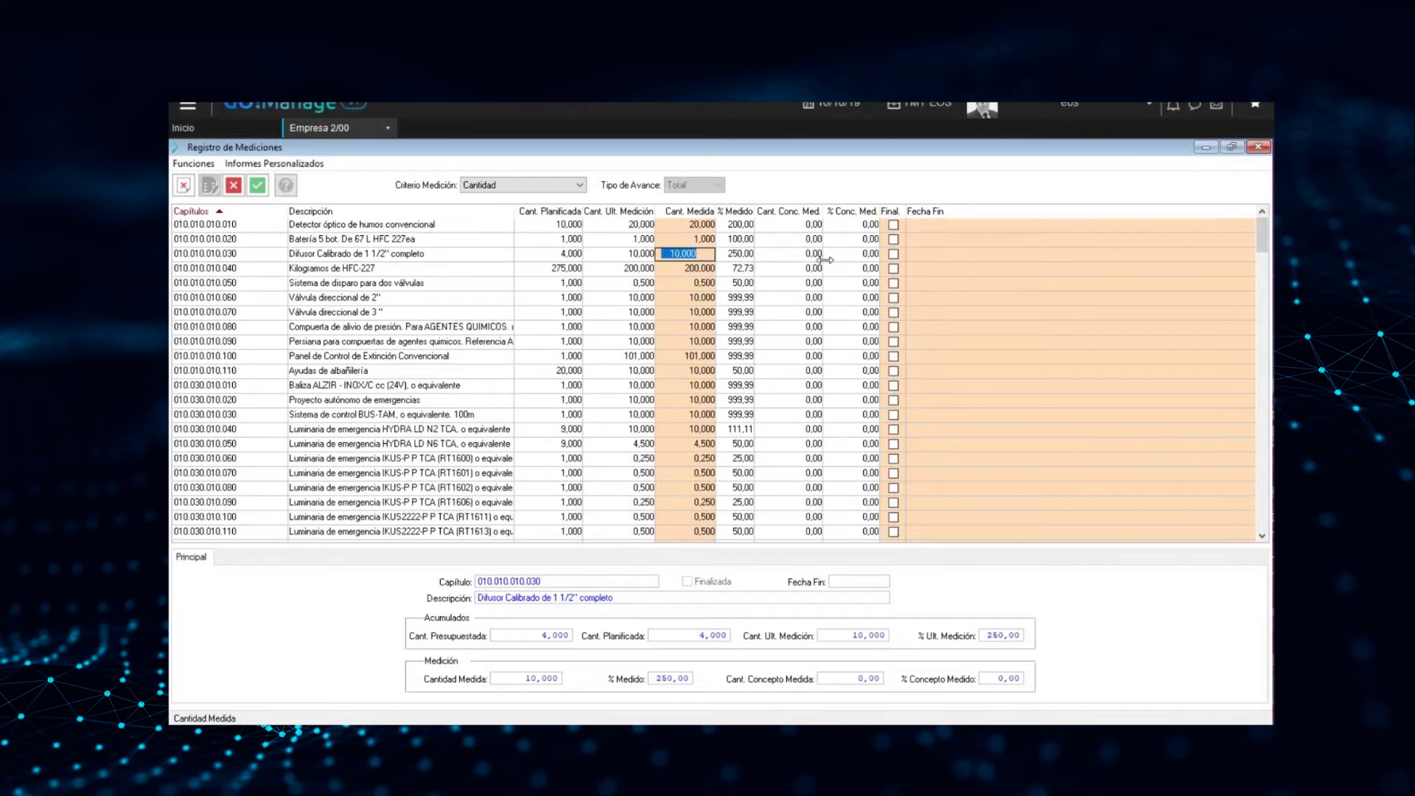
{"action": "left_click", "coordinate": [233, 186]}
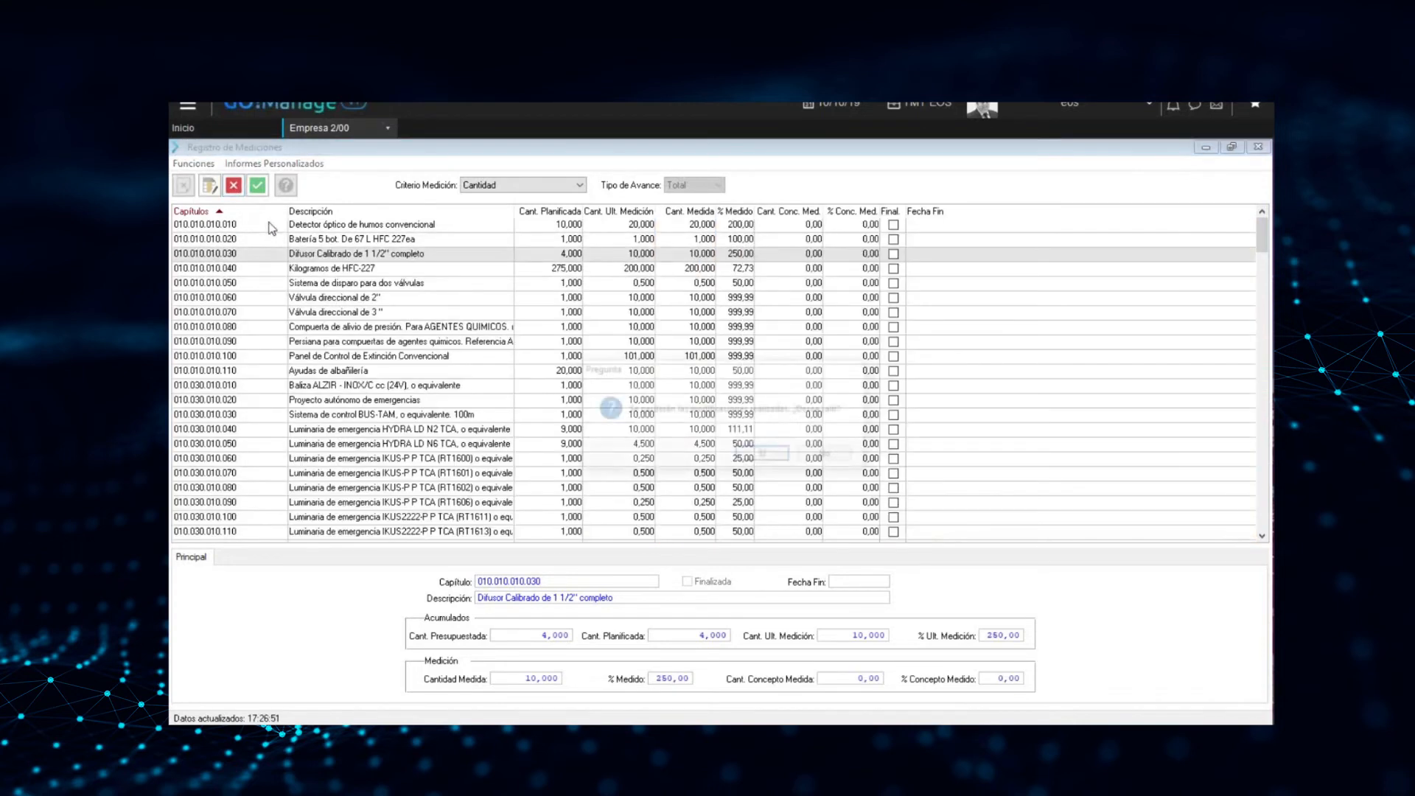
{"action": "left_click", "coordinate": [763, 456]}
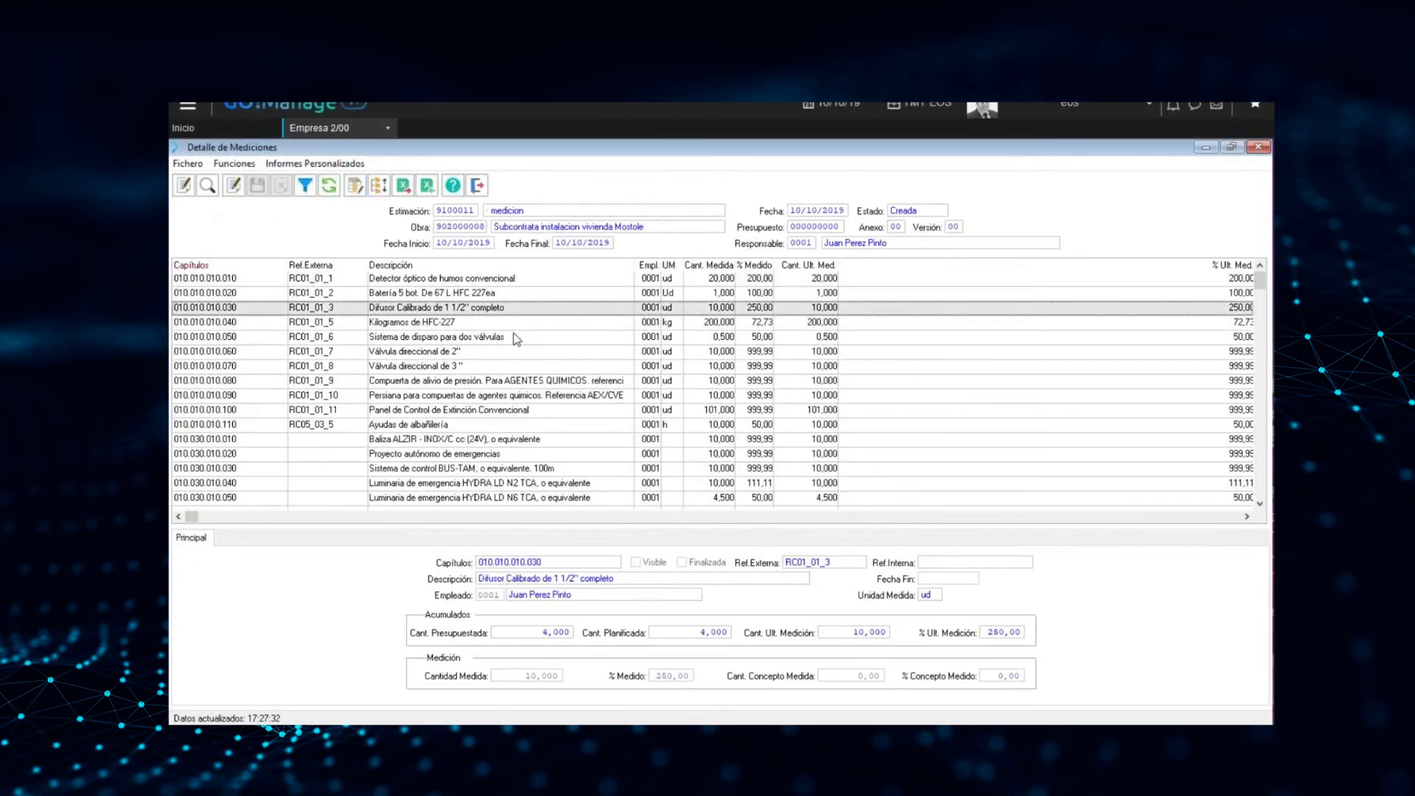
Select the "Detector óptico de humos convencional" line in the measurement detail
{"action": "key", "text": "Up"}
{"action": "key", "text": "Up"}
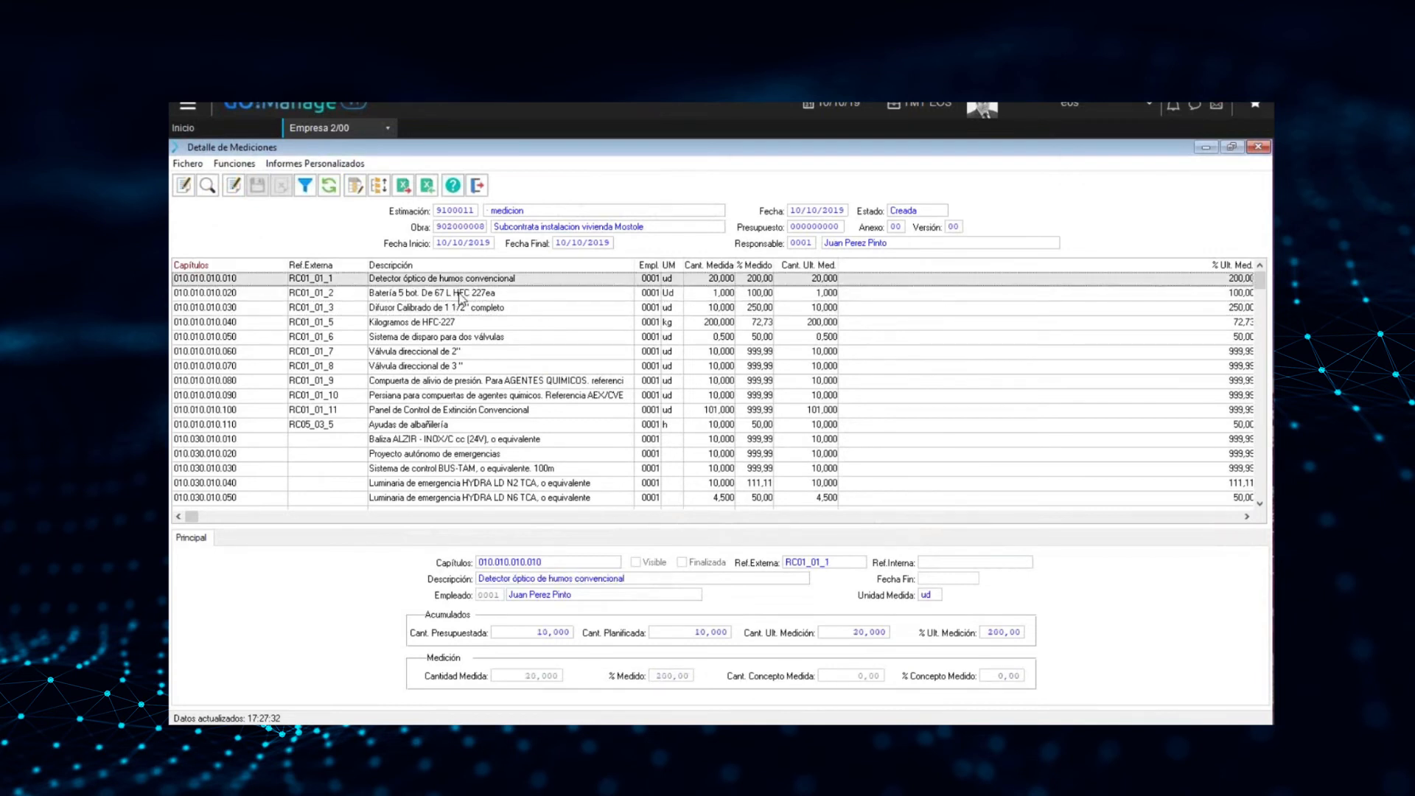
{"action": "key", "text": "Down"}
{"action": "key", "text": "Down"}
{"action": "key", "text": "Down"}
{"action": "key", "text": "Down"}
{"action": "key", "text": "Up"}
{"action": "key", "text": "Up"}
{"action": "key", "text": "Up"}
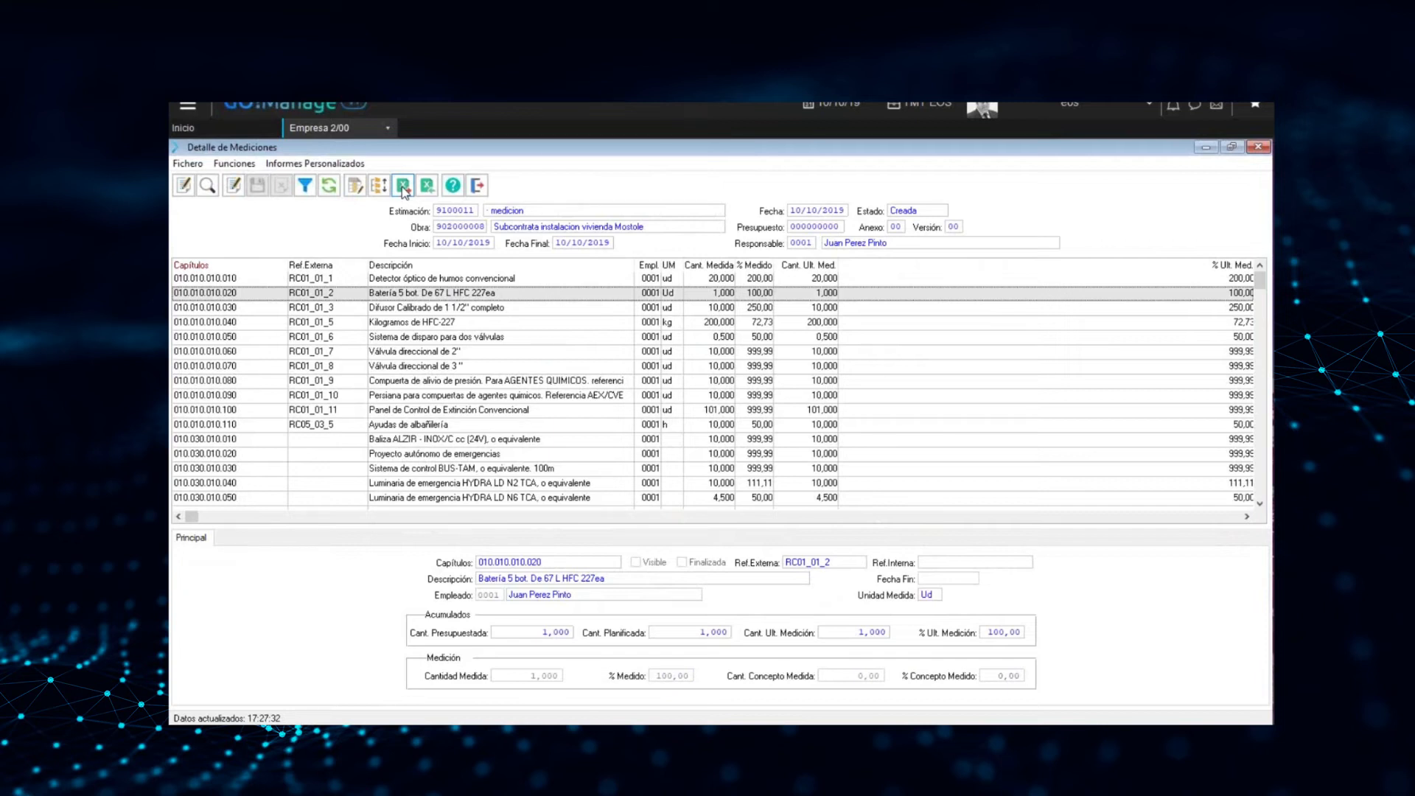
Open the Excel export for the current measurement and add all its possible measurement lines to the export list
{"action": "left_click", "coordinate": [403, 186]}
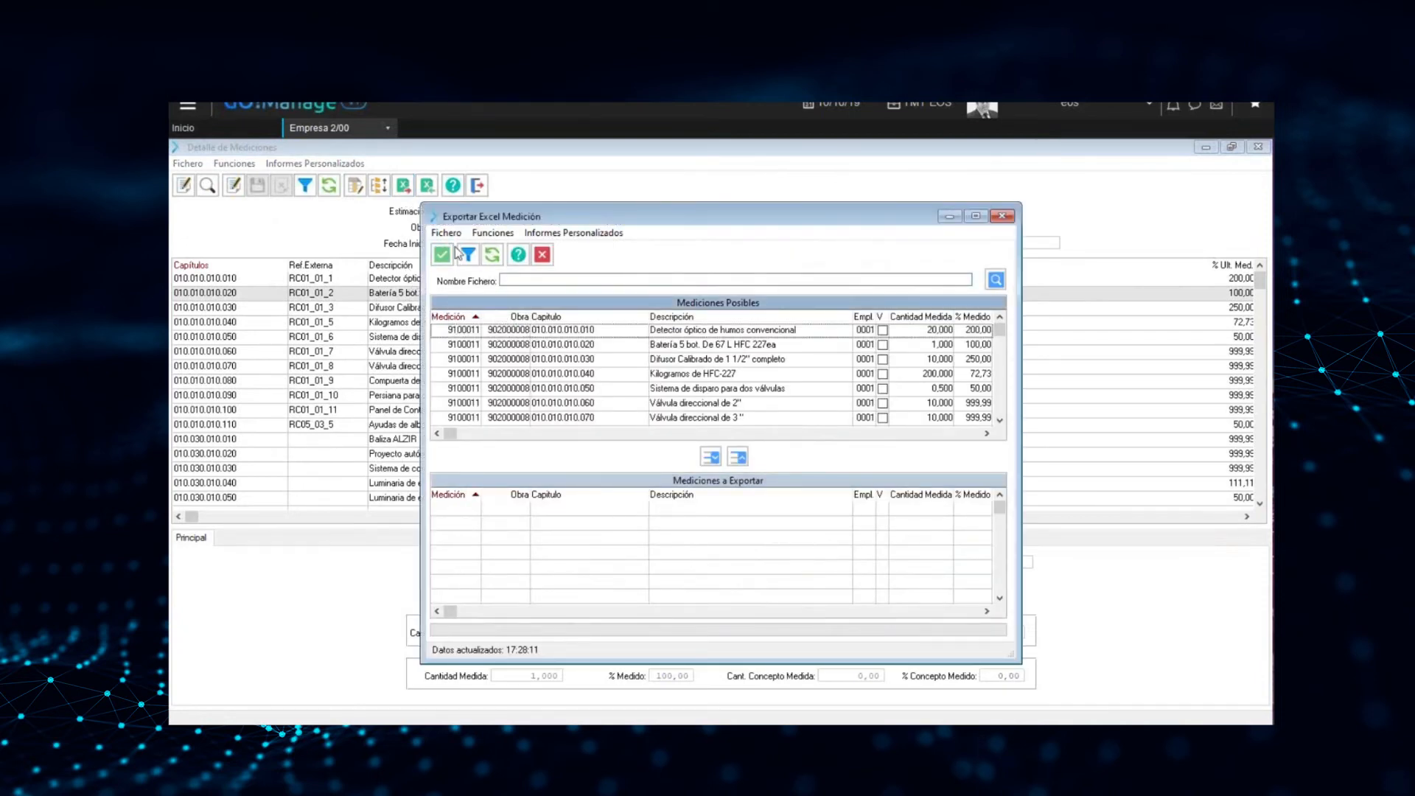
{"action": "scroll", "coordinate": [578, 354], "scroll_direction": "down", "scroll_amount": 10}
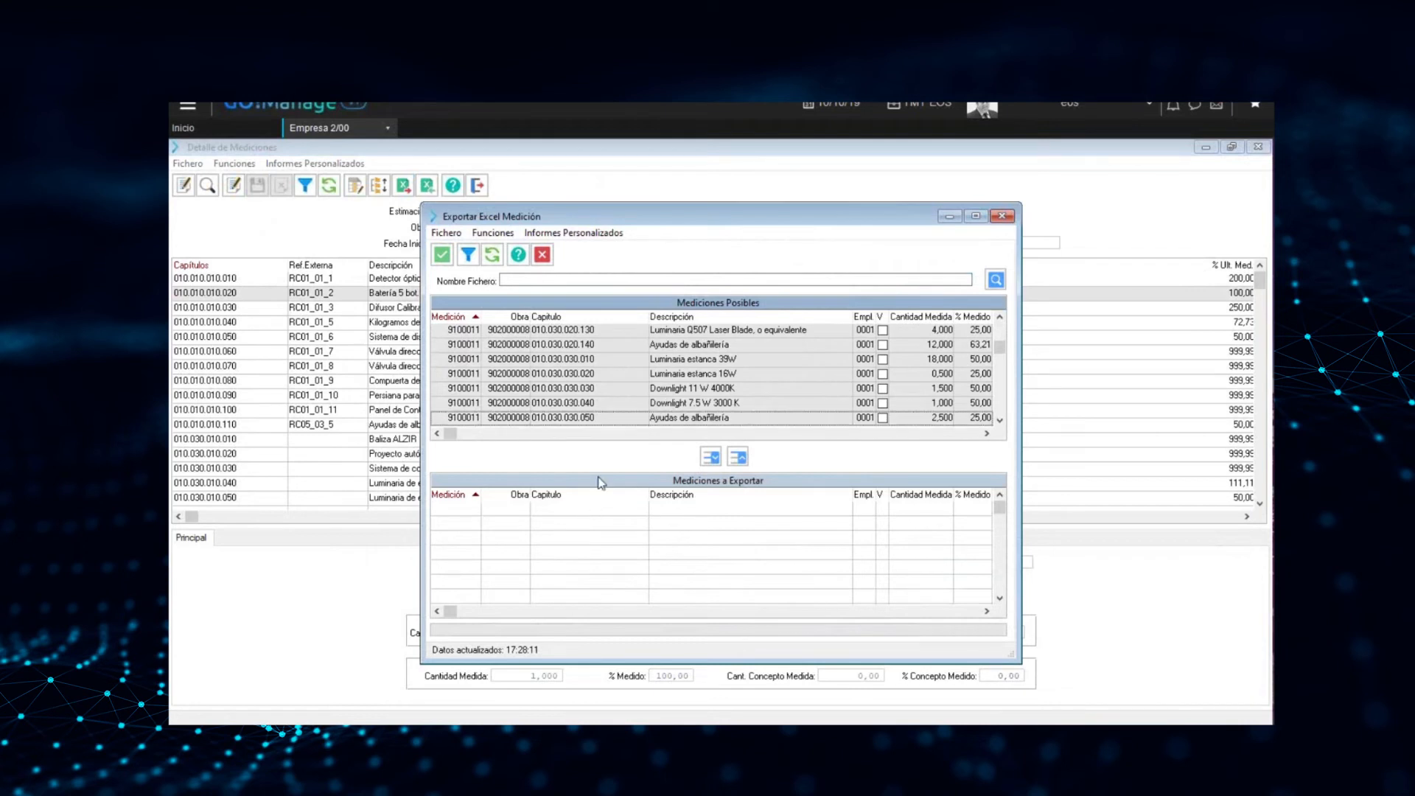
{"action": "left_click", "coordinate": [710, 457]}
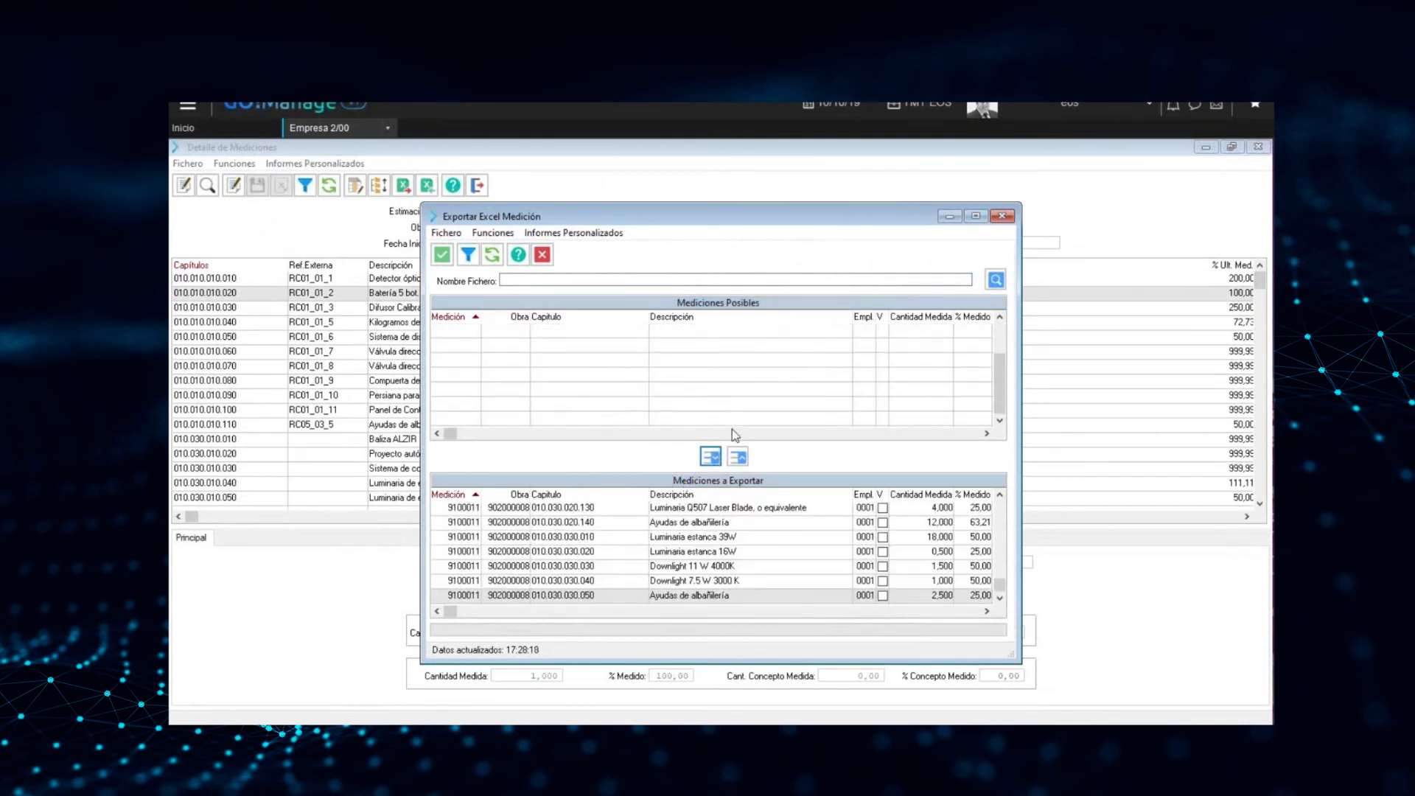
Name the export file Medicion 9100008-3.xlsx in the mediciones folder and run the export
{"action": "left_click", "coordinate": [996, 280]}
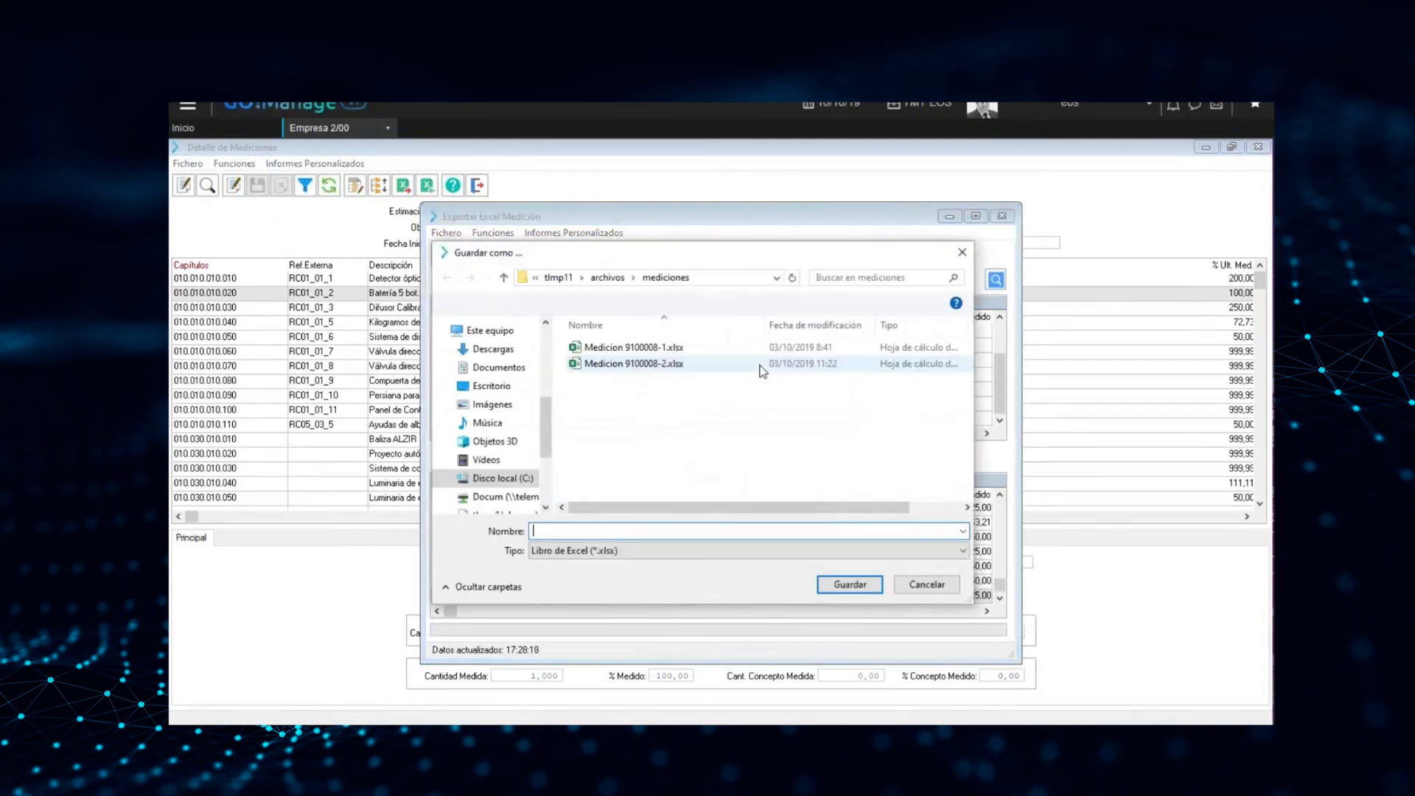
{"action": "left_click", "coordinate": [658, 364]}
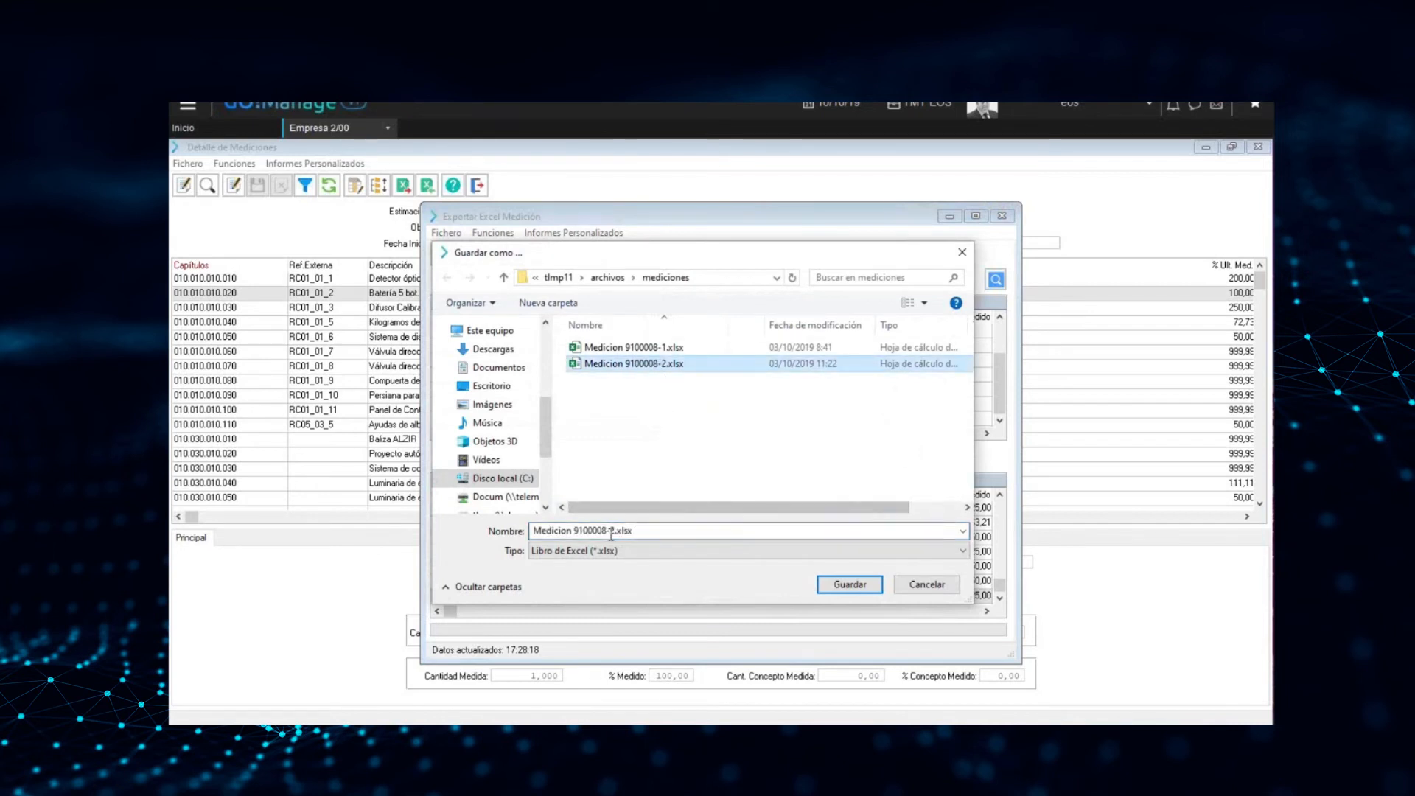
{"action": "left_click", "coordinate": [646, 531]}
{"action": "left_click", "coordinate": [607, 533]}
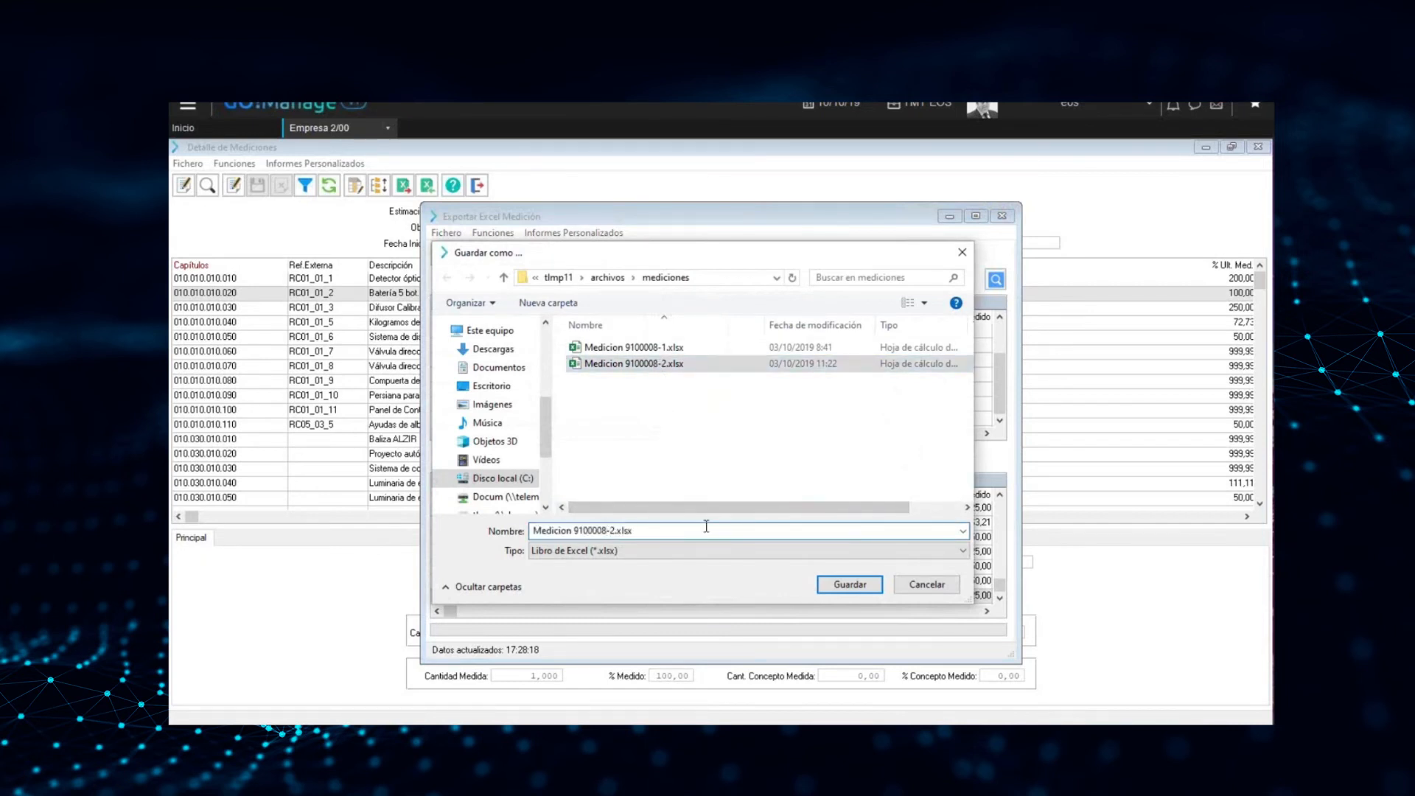
{"action": "key", "text": "BackSpace"}
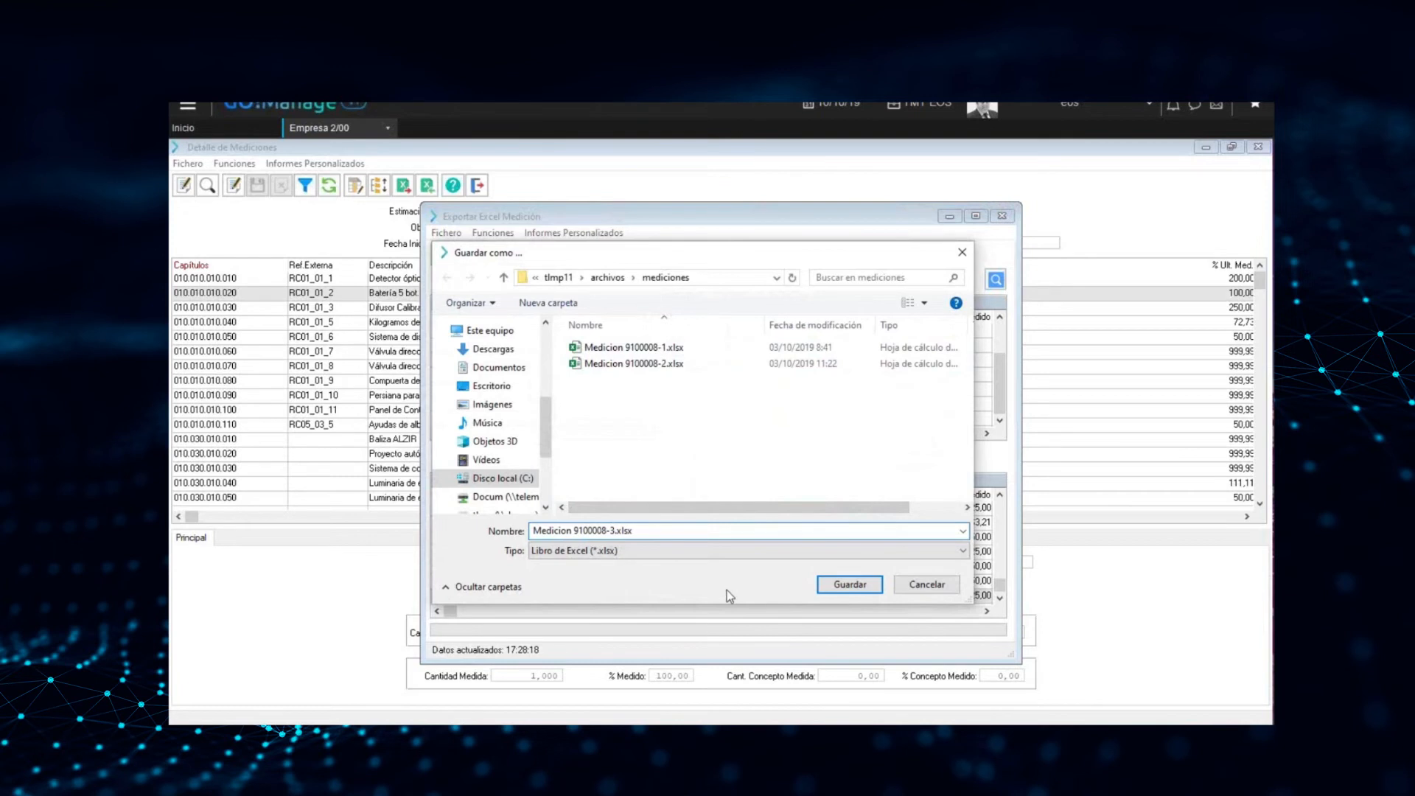
{"action": "left_click", "coordinate": [845, 585]}
{"action": "left_click", "coordinate": [441, 256]}
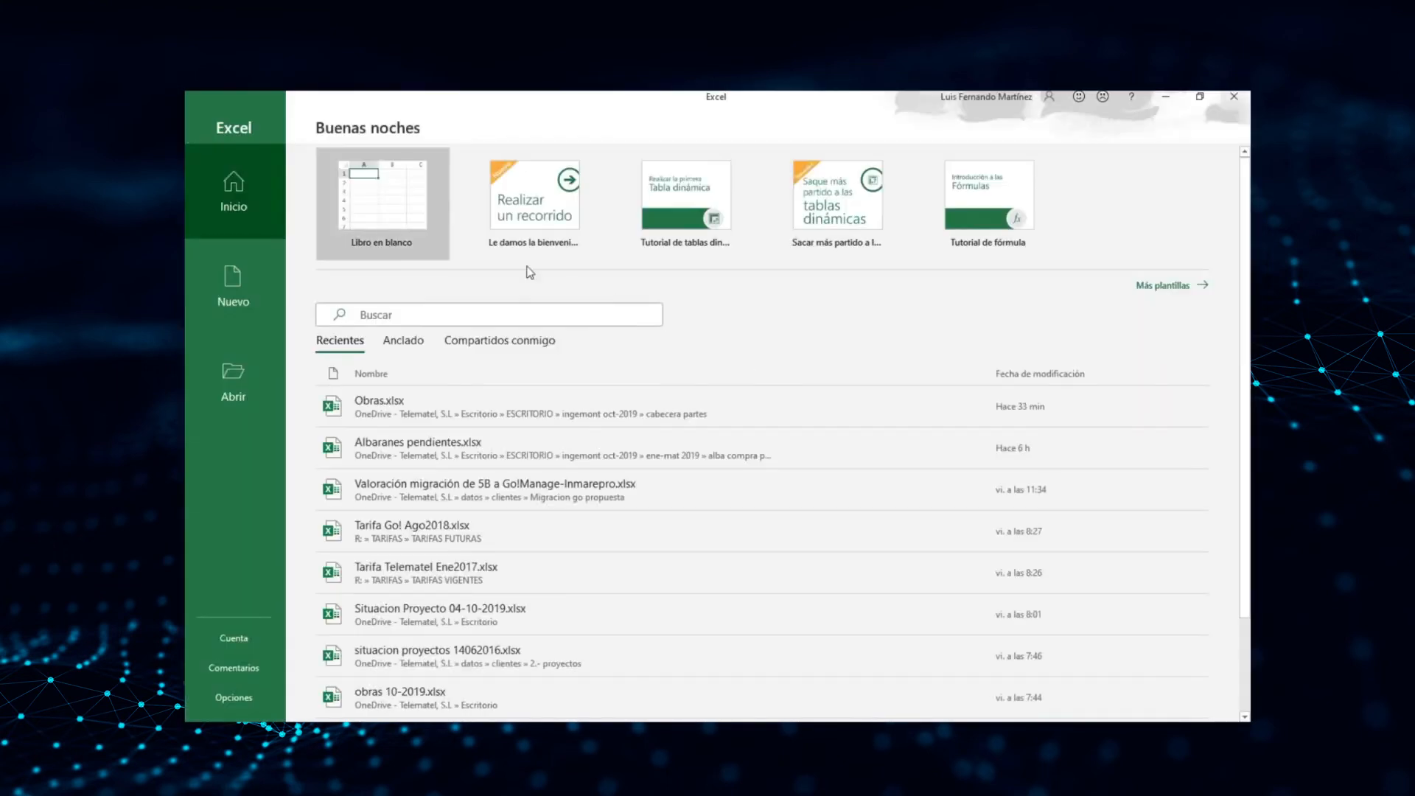
Go to Excel and show the exported measurement workbook in a maximized window
{"action": "left_click", "coordinate": [405, 208]}
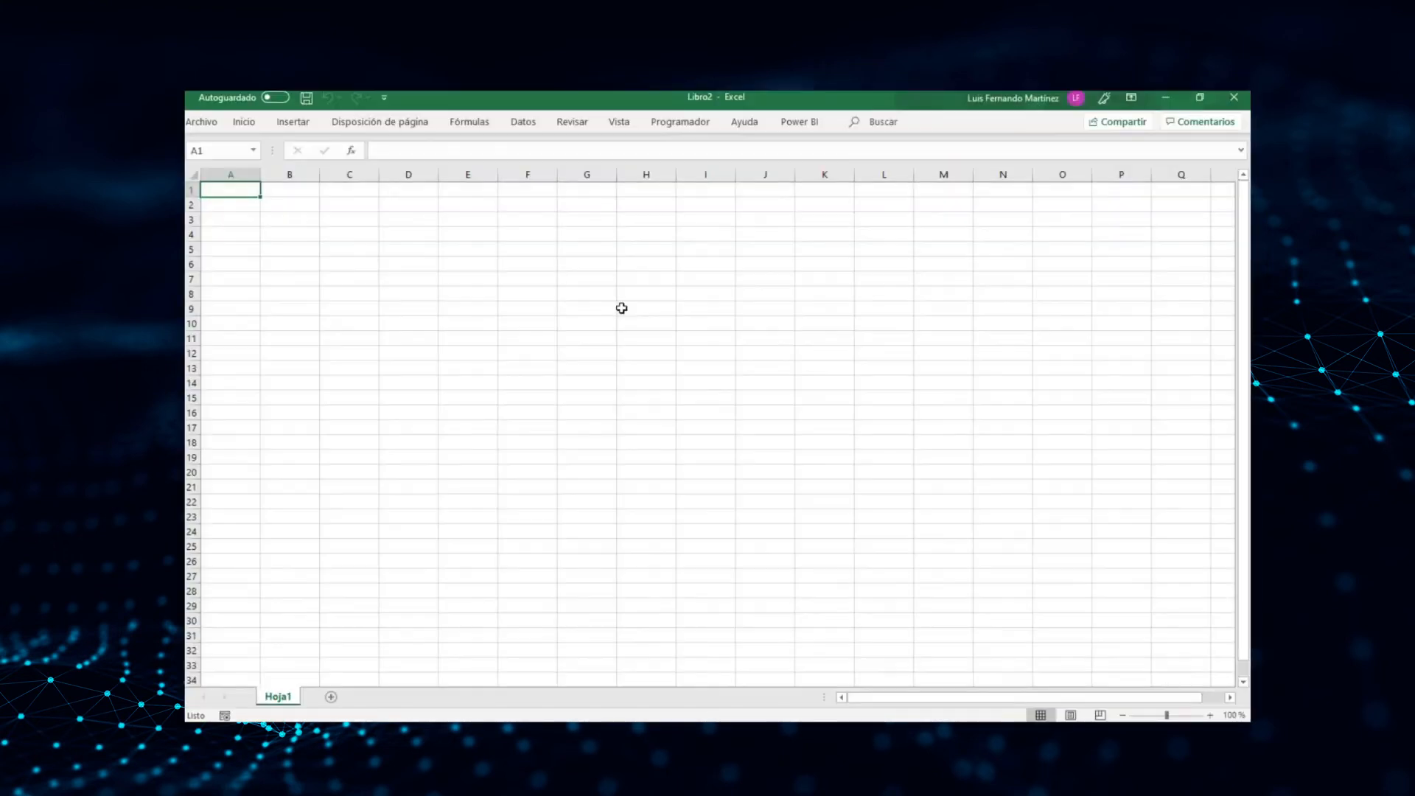
{"action": "left_click", "coordinate": [622, 308]}
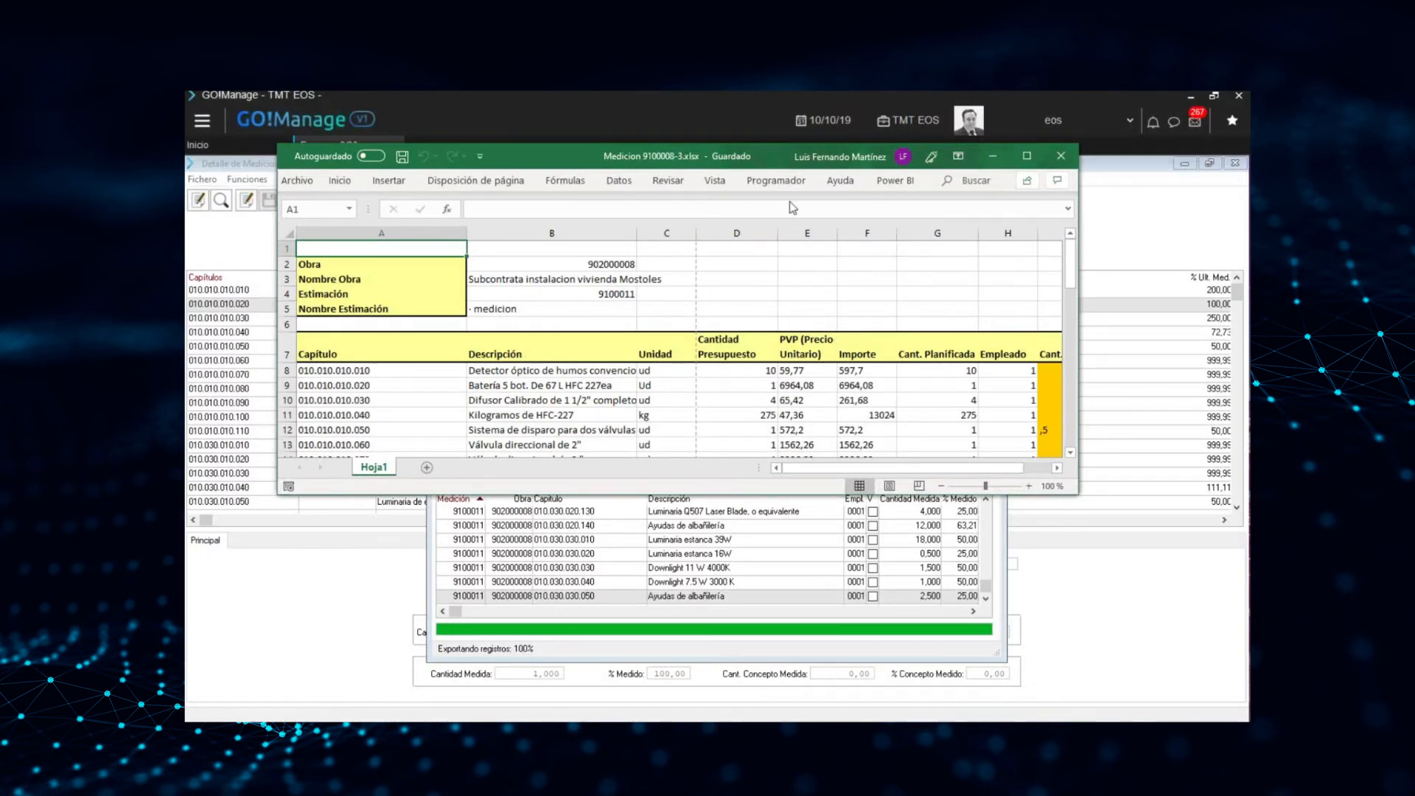
{"action": "double_click", "coordinate": [771, 161]}
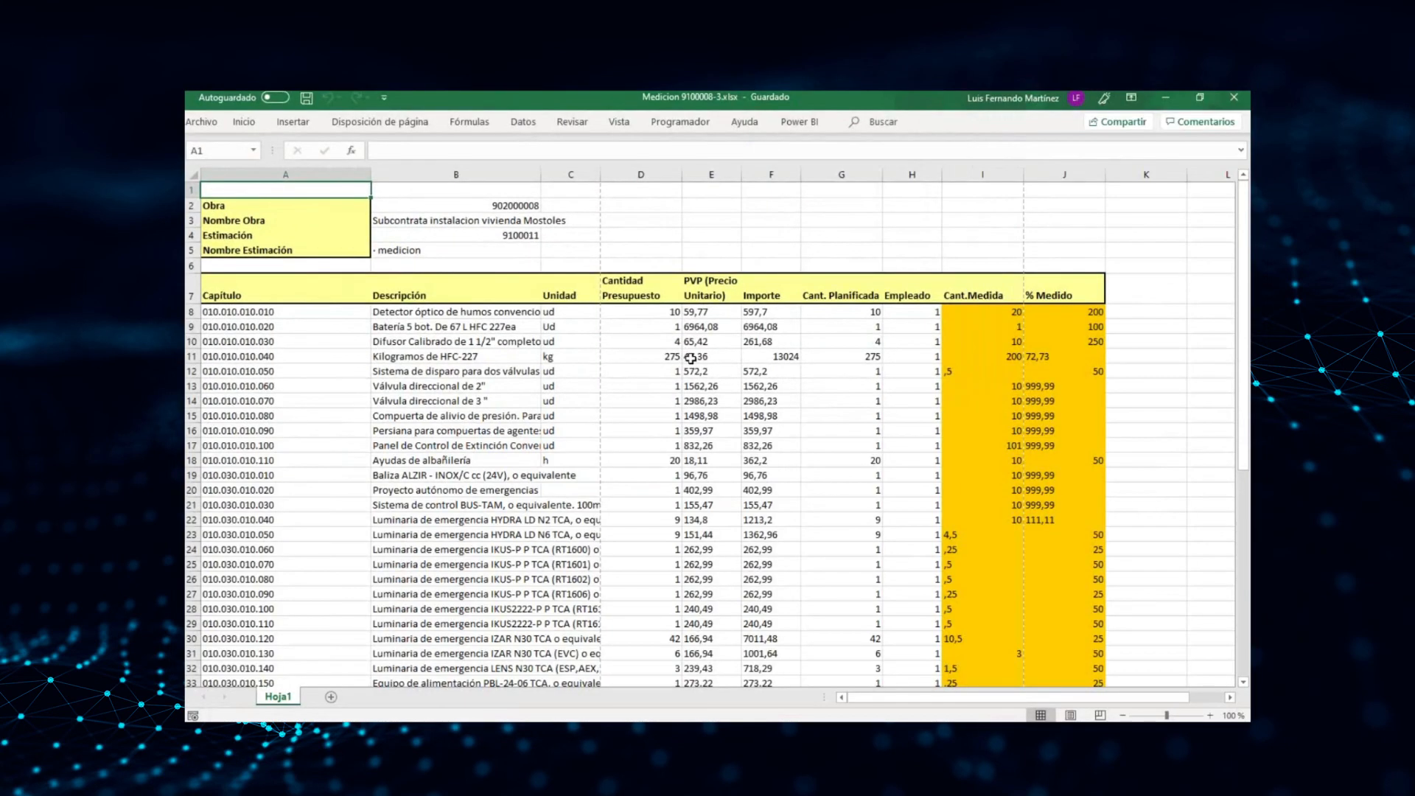
Examine the exported workbook's columns from Capítulo and Descripción to Cant.Medida, down to the last measurement row
{"action": "left_click_drag", "start_coordinate": [274, 312], "coordinate": [343, 488]}
{"action": "left_click_drag", "start_coordinate": [289, 315], "coordinate": [286, 402]}
{"action": "left_click_drag", "start_coordinate": [426, 316], "coordinate": [427, 451]}
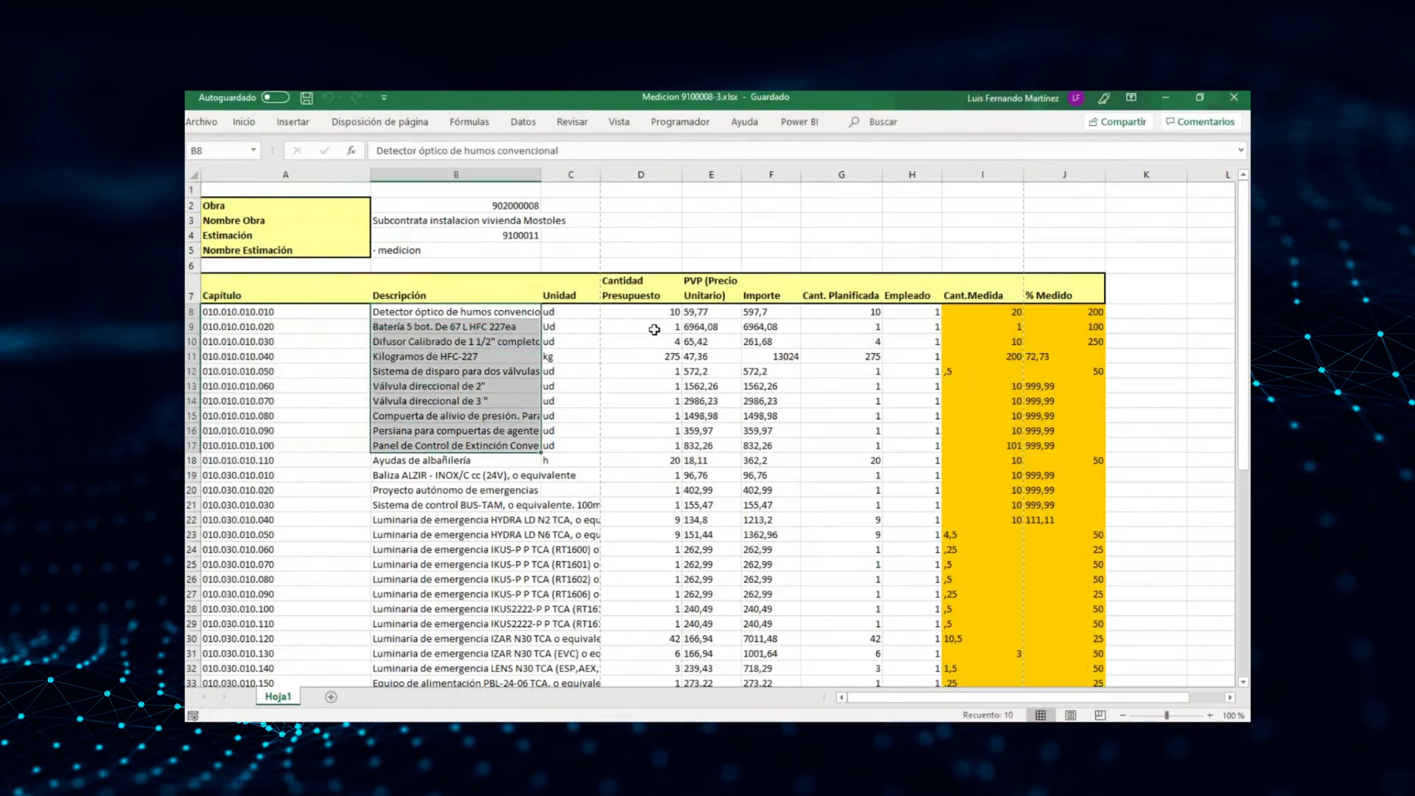
{"action": "left_click_drag", "start_coordinate": [655, 315], "coordinate": [680, 370]}
{"action": "left_click_drag", "start_coordinate": [701, 312], "coordinate": [704, 373]}
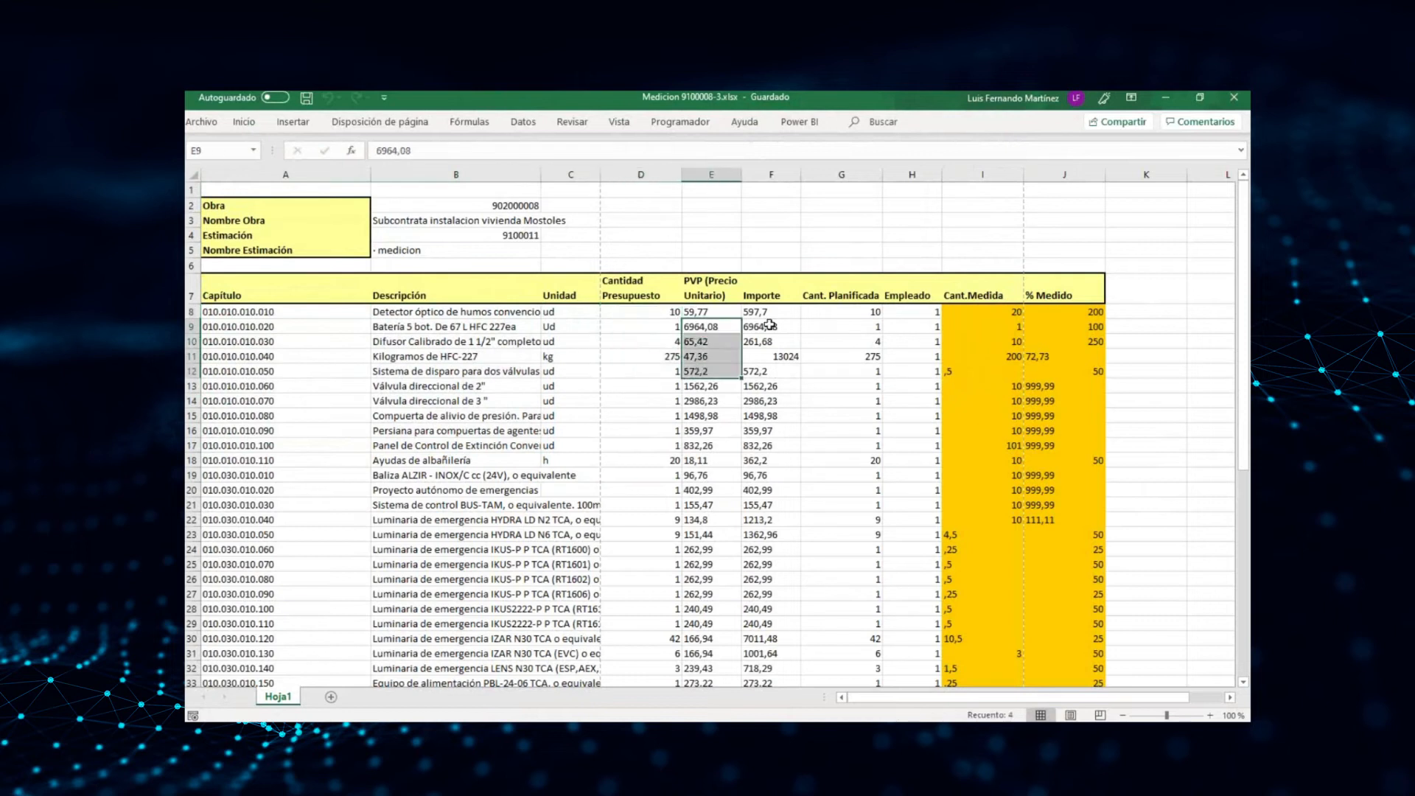
{"action": "left_click_drag", "start_coordinate": [759, 312], "coordinate": [767, 373]}
{"action": "left_click_drag", "start_coordinate": [847, 313], "coordinate": [833, 426]}
{"action": "left_click_drag", "start_coordinate": [916, 326], "coordinate": [921, 446]}
{"action": "left_click", "coordinate": [988, 313]}
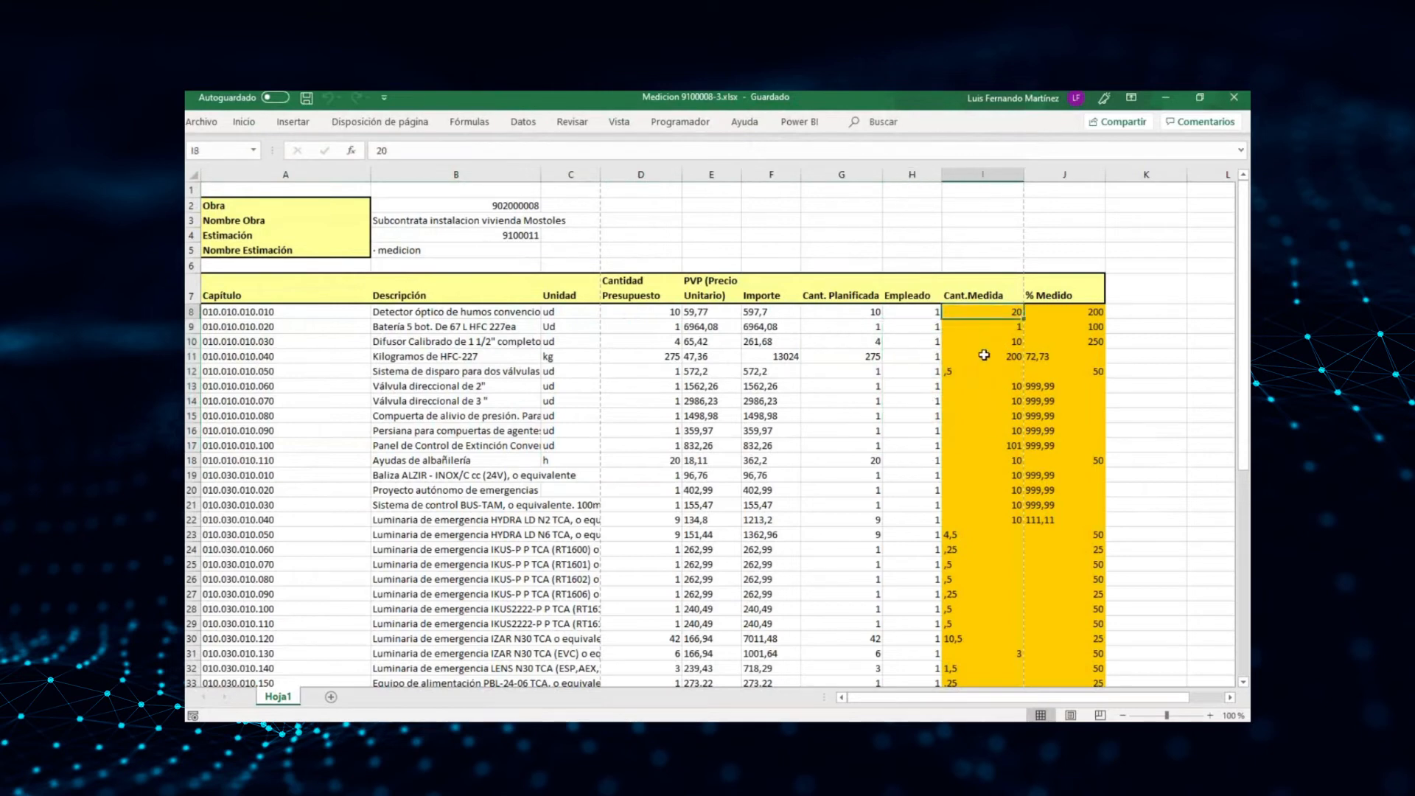
{"action": "scroll", "coordinate": [977, 416], "scroll_direction": "down", "scroll_amount": 5}
{"action": "scroll", "coordinate": [976, 417], "scroll_direction": "down", "scroll_amount": 8}
{"action": "scroll", "coordinate": [975, 416], "scroll_direction": "up", "scroll_amount": 12}
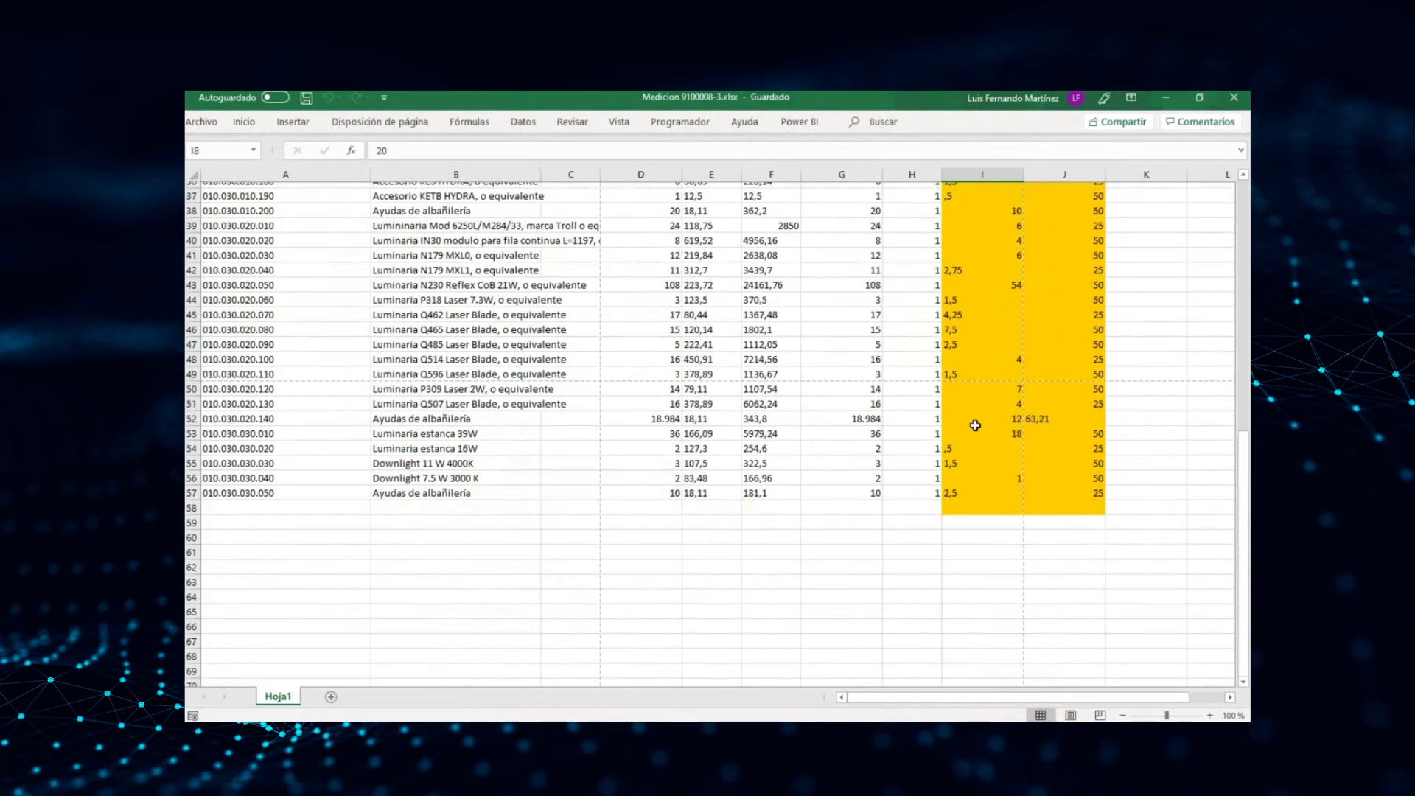
{"action": "scroll", "coordinate": [973, 415], "scroll_direction": "up", "scroll_amount": 2}
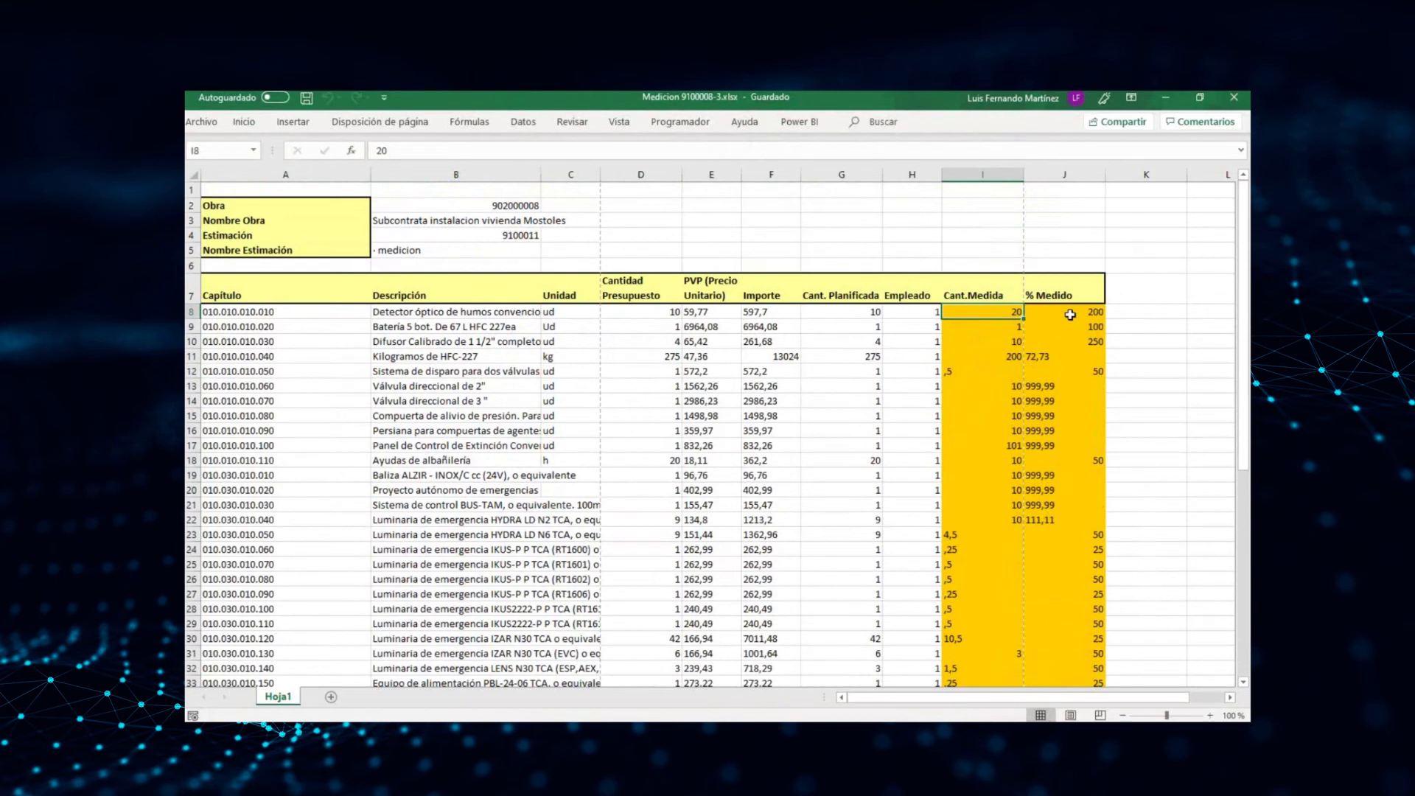
Enter the Cant.Medida values 100, 20, 250, 3, 15, 15 and 25 in cells I9 to I15
{"action": "key", "text": "Down"}
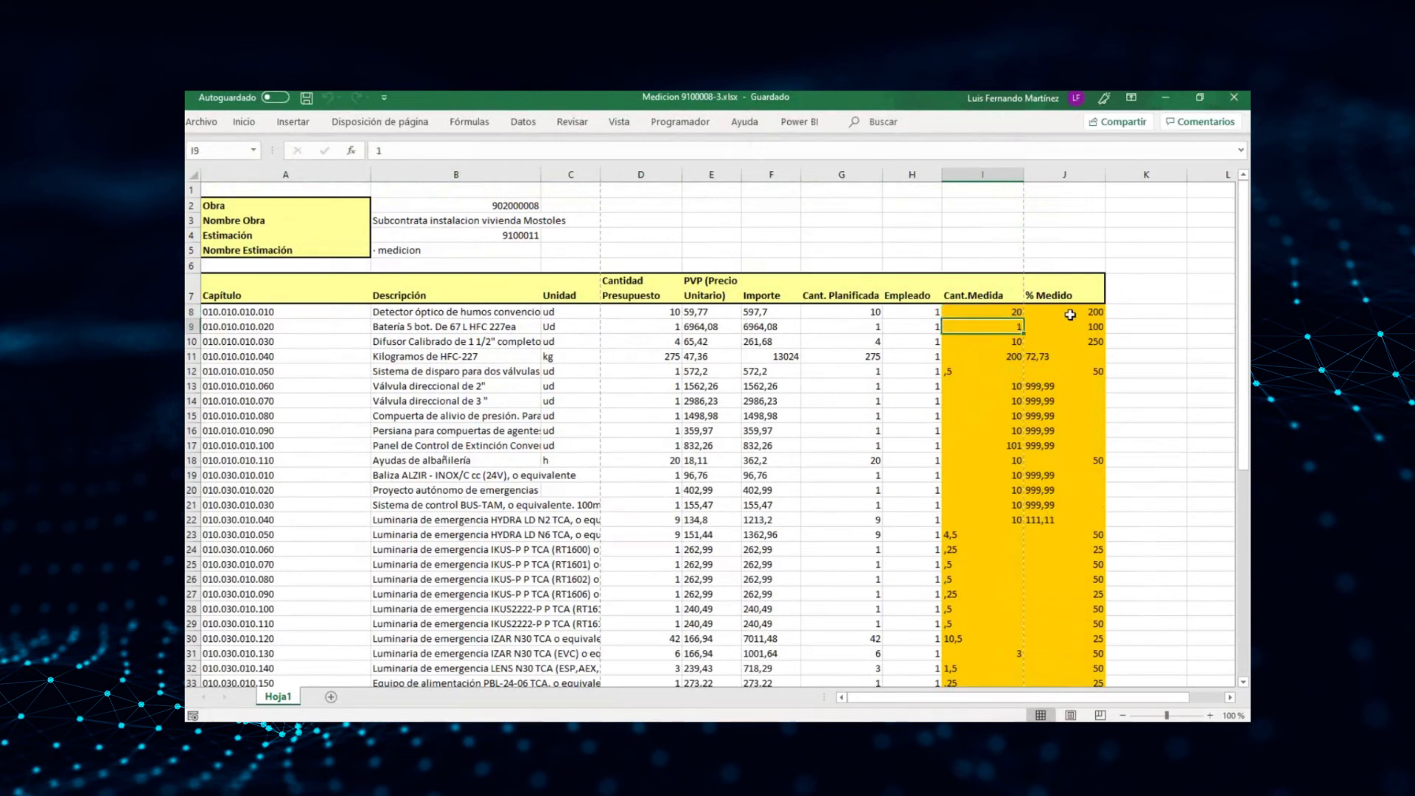
{"action": "type", "text": "100"}
{"action": "key", "text": "Return"}
{"action": "type", "text": "20"}
{"action": "key", "text": "Return"}
{"action": "type", "text": "250"}
{"action": "key", "text": "Return"}
{"action": "type", "text": "3"}
{"action": "key", "text": "Return"}
{"action": "type", "text": "15"}
{"action": "key", "text": "Return"}
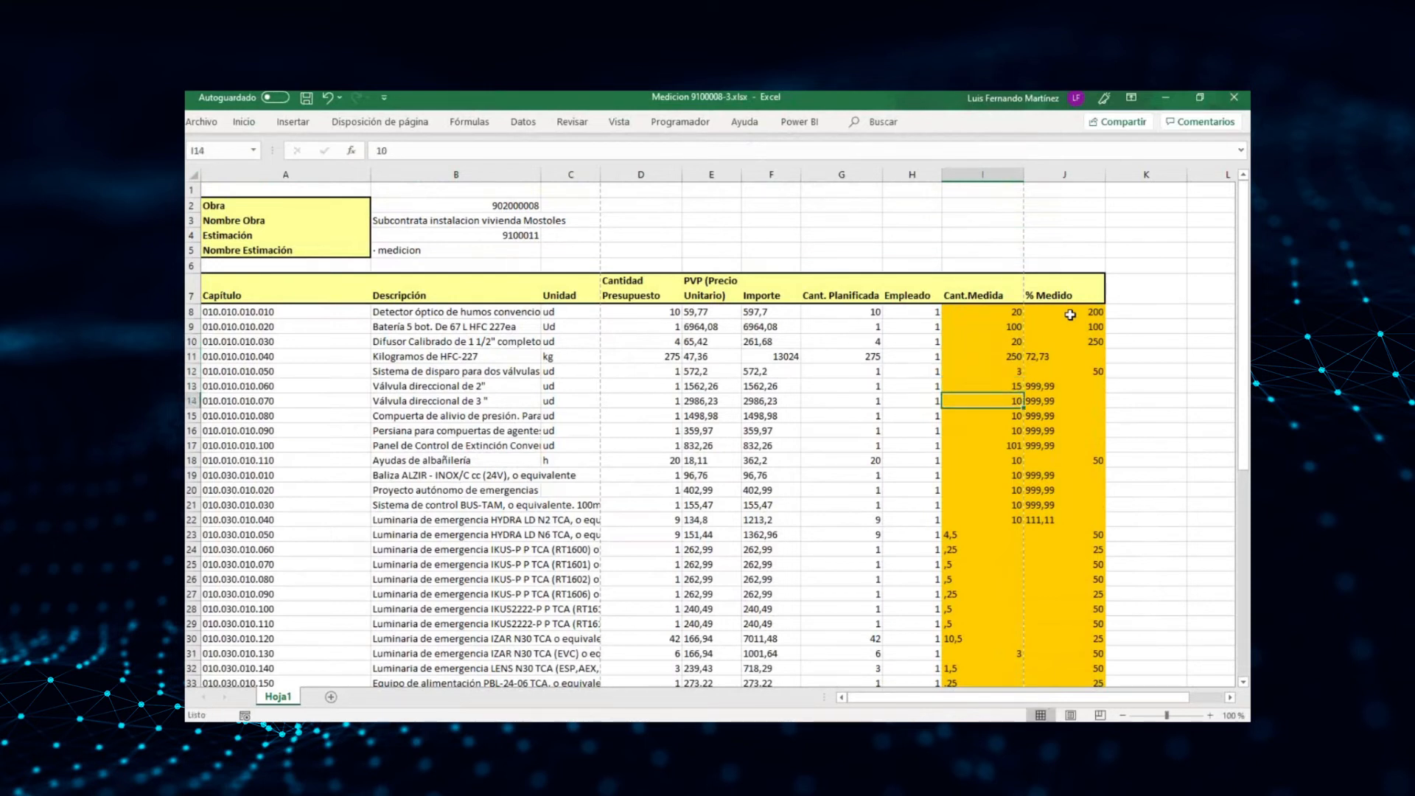
{"action": "type", "text": "15"}
{"action": "key", "text": "Return"}
{"action": "type", "text": "25"}
{"action": "key", "text": "Return"}
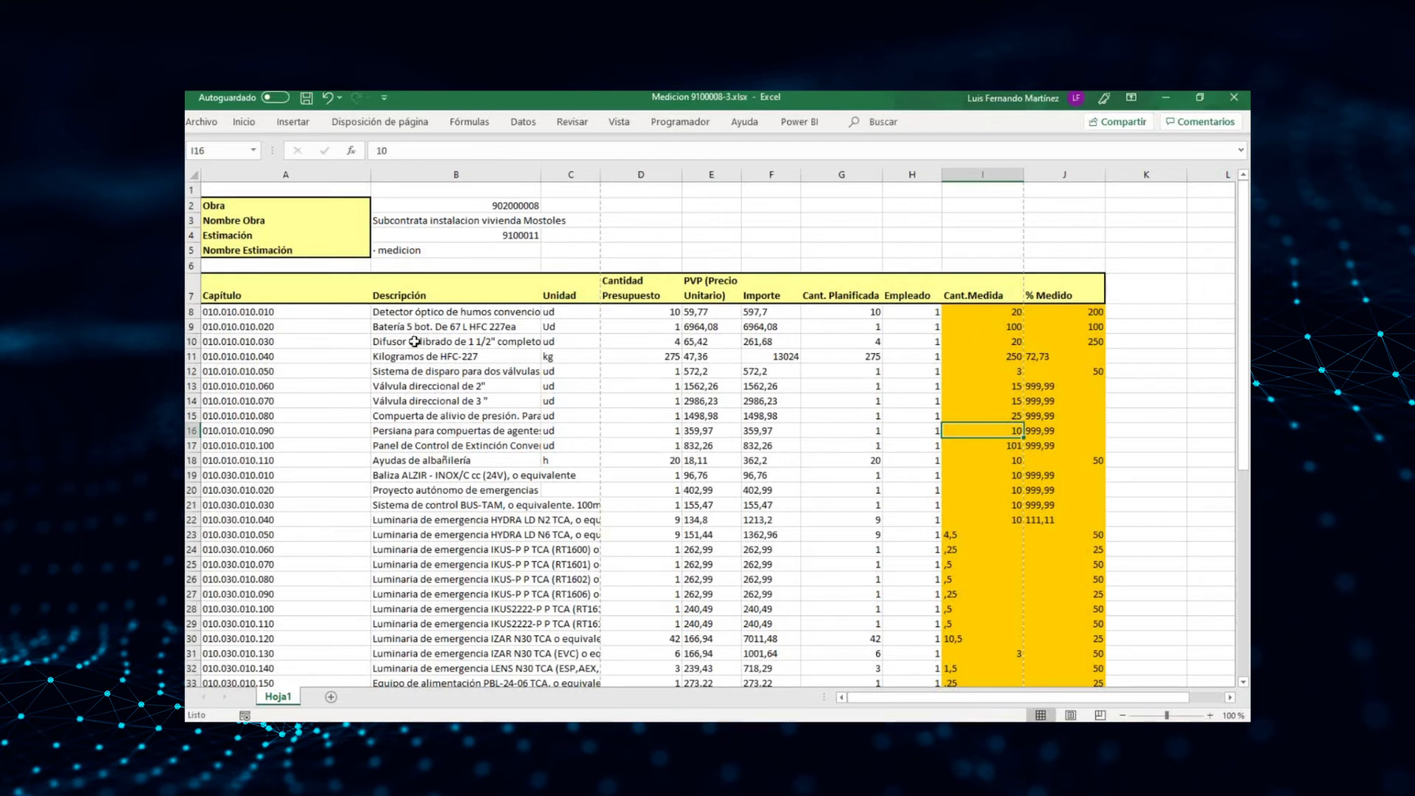
Close the workbook with its changes saved, and return to the ERP to leave the finished Excel export
{"action": "left_click", "coordinate": [1234, 98]}
{"action": "left_click", "coordinate": [651, 430]}
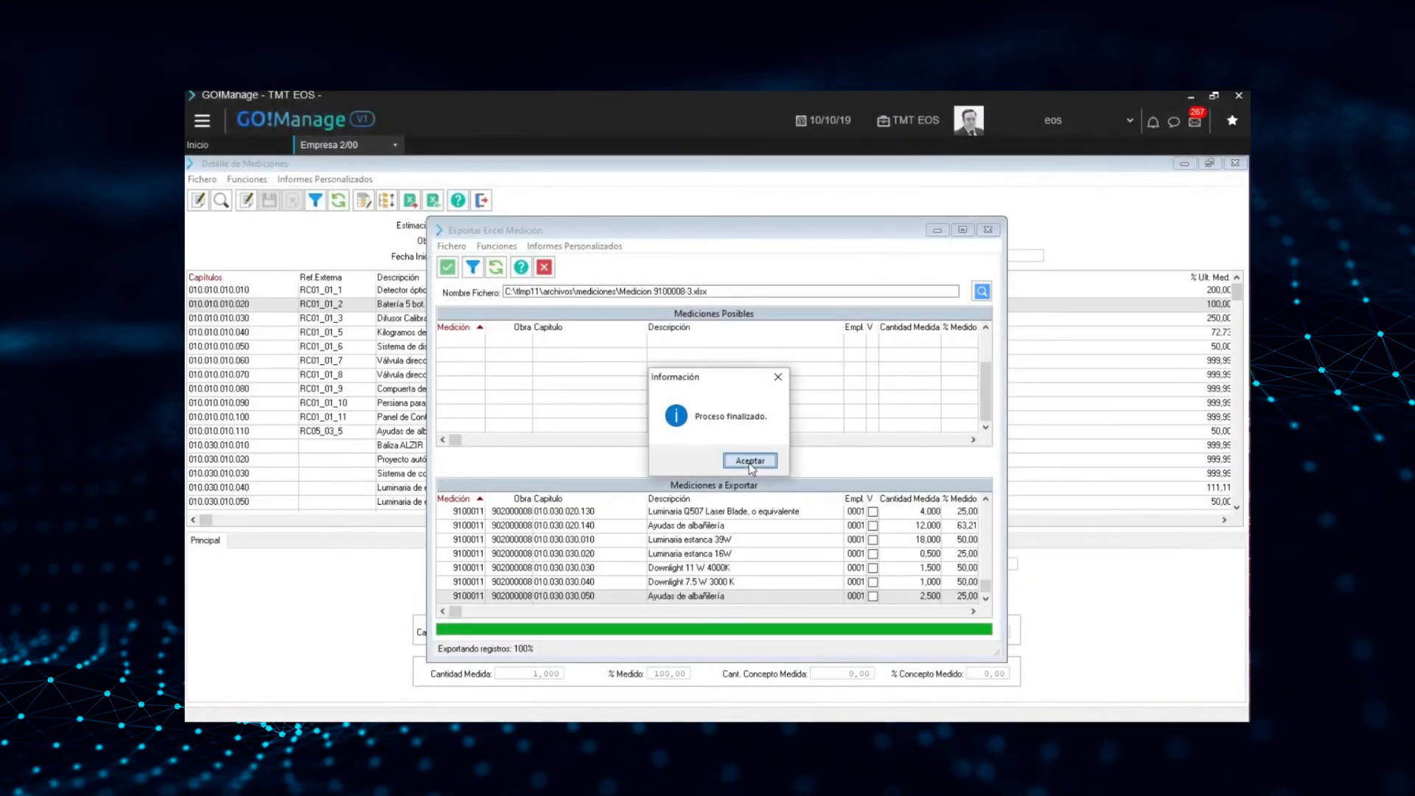
{"action": "left_click", "coordinate": [750, 460]}
{"action": "left_click", "coordinate": [544, 267]}
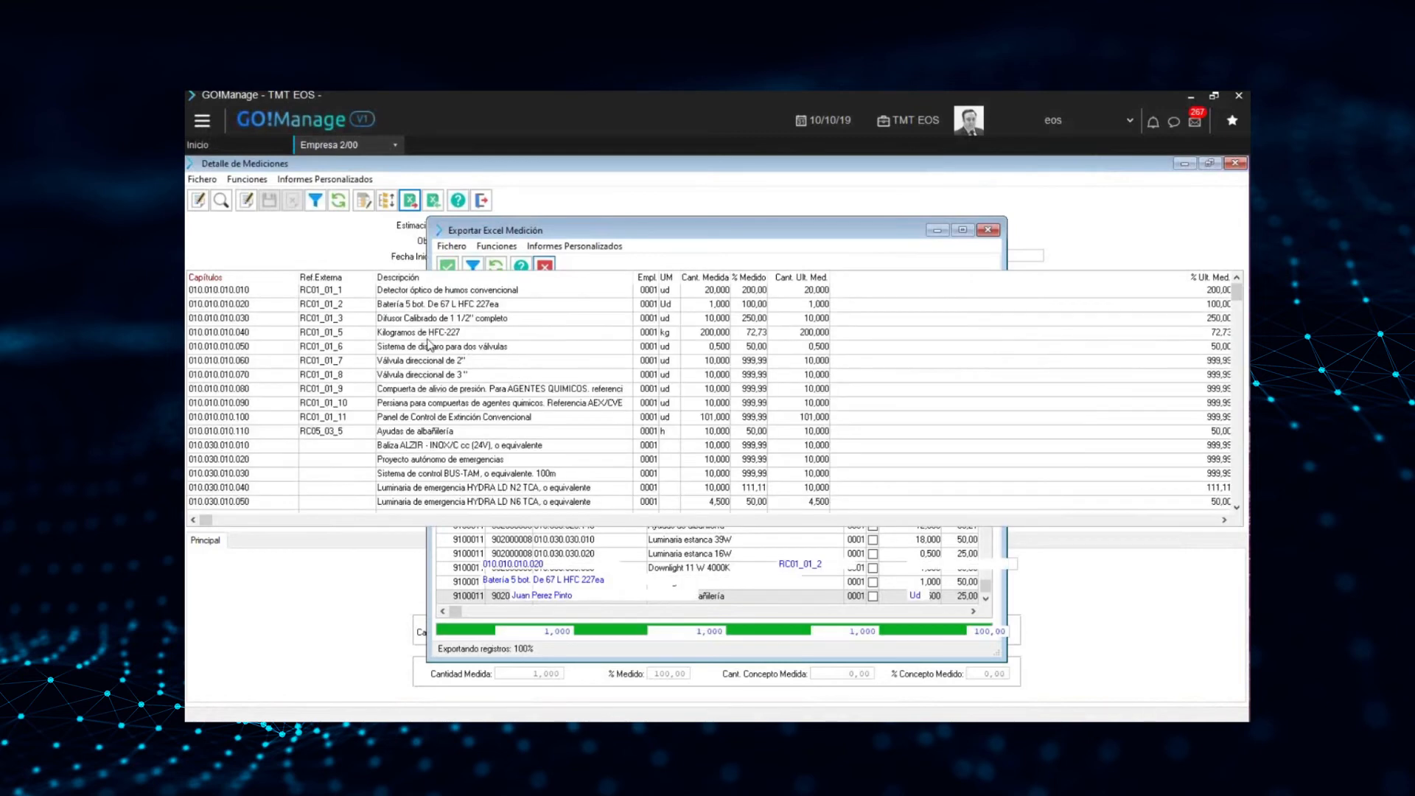
Open the Excel import for the measurement, load Medicion 9100008-3.xlsx and use Cantidad as the Cantidad Medición criterion
{"action": "left_click", "coordinate": [444, 308]}
{"action": "left_click", "coordinate": [434, 200]}
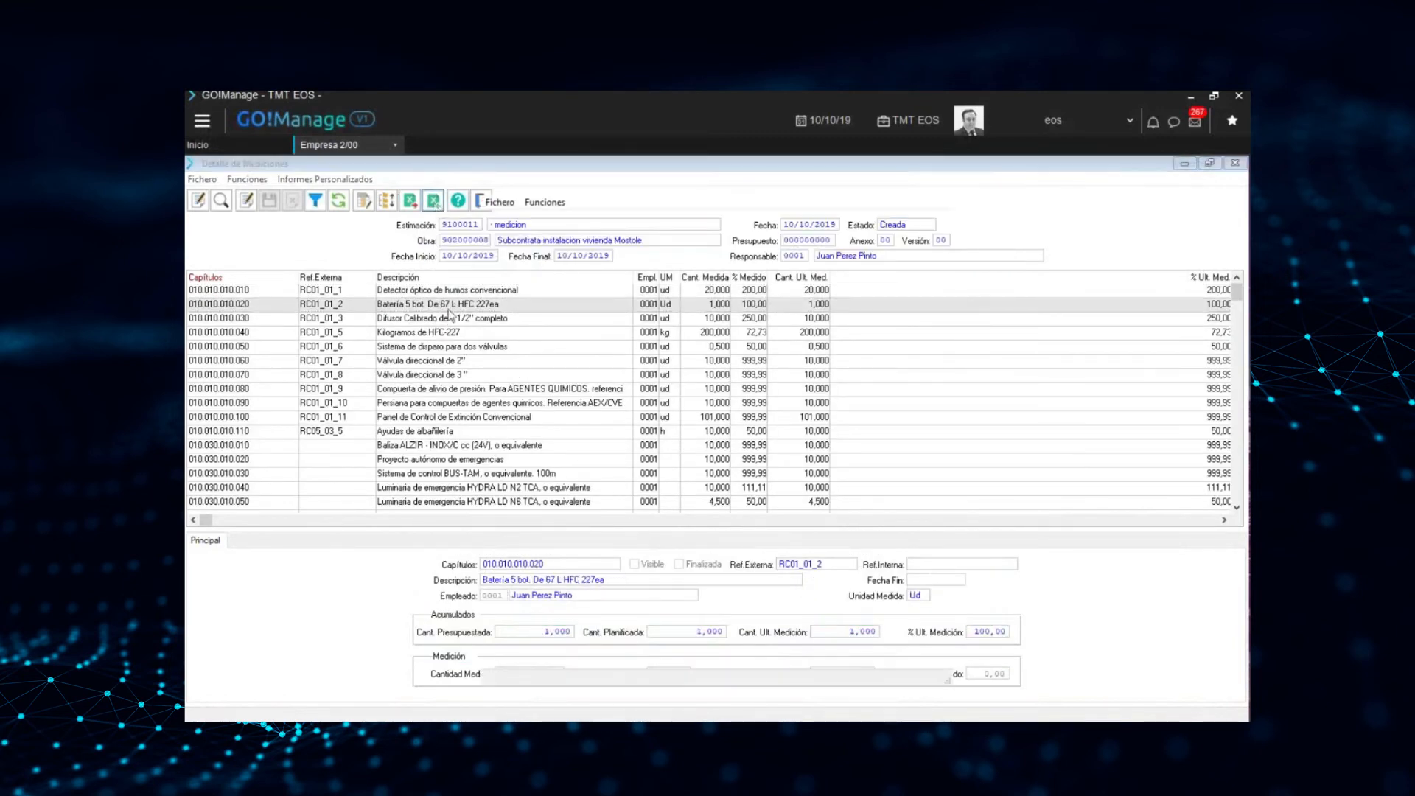
{"action": "left_click", "coordinate": [900, 315]}
{"action": "left_click", "coordinate": [700, 343]}
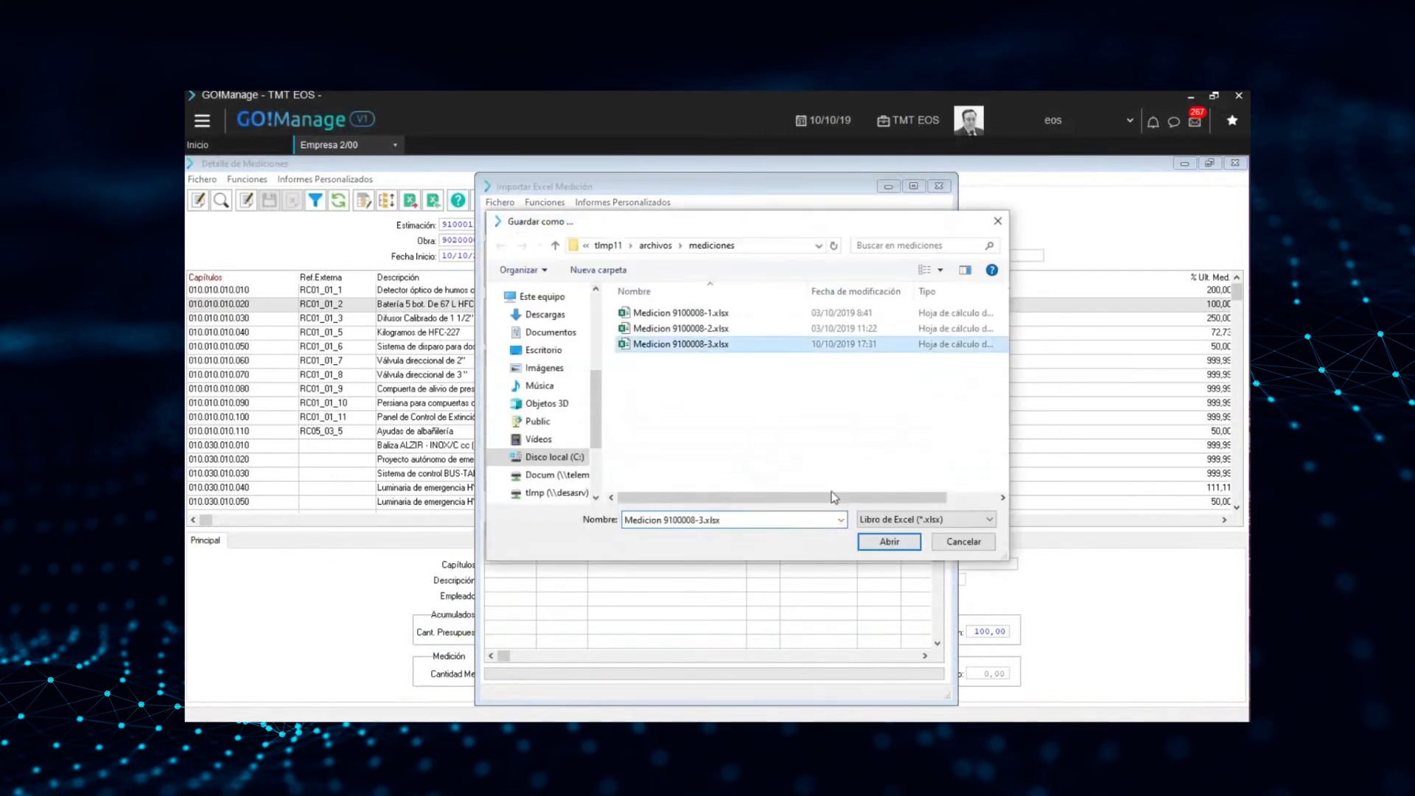
{"action": "left_click", "coordinate": [893, 544]}
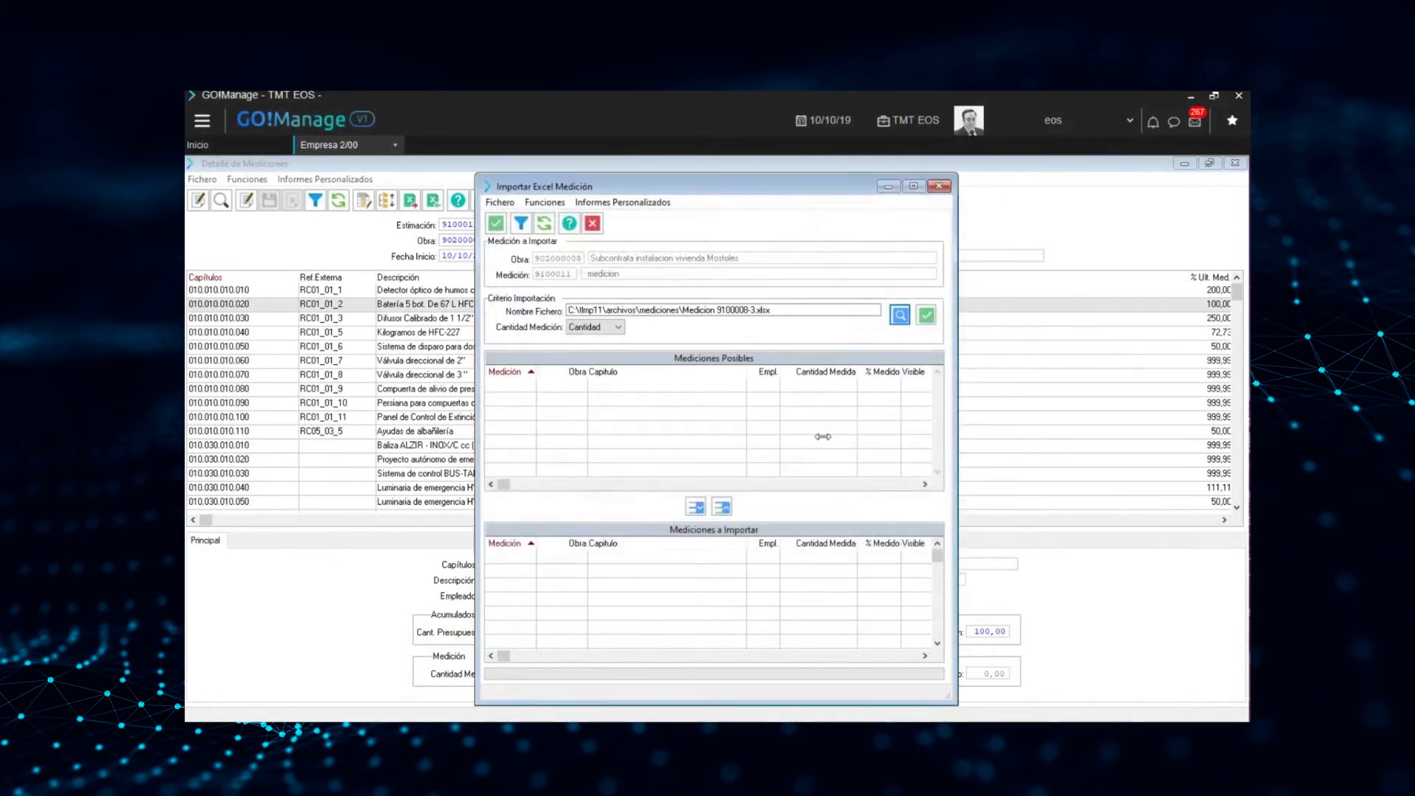
{"action": "left_click", "coordinate": [619, 328]}
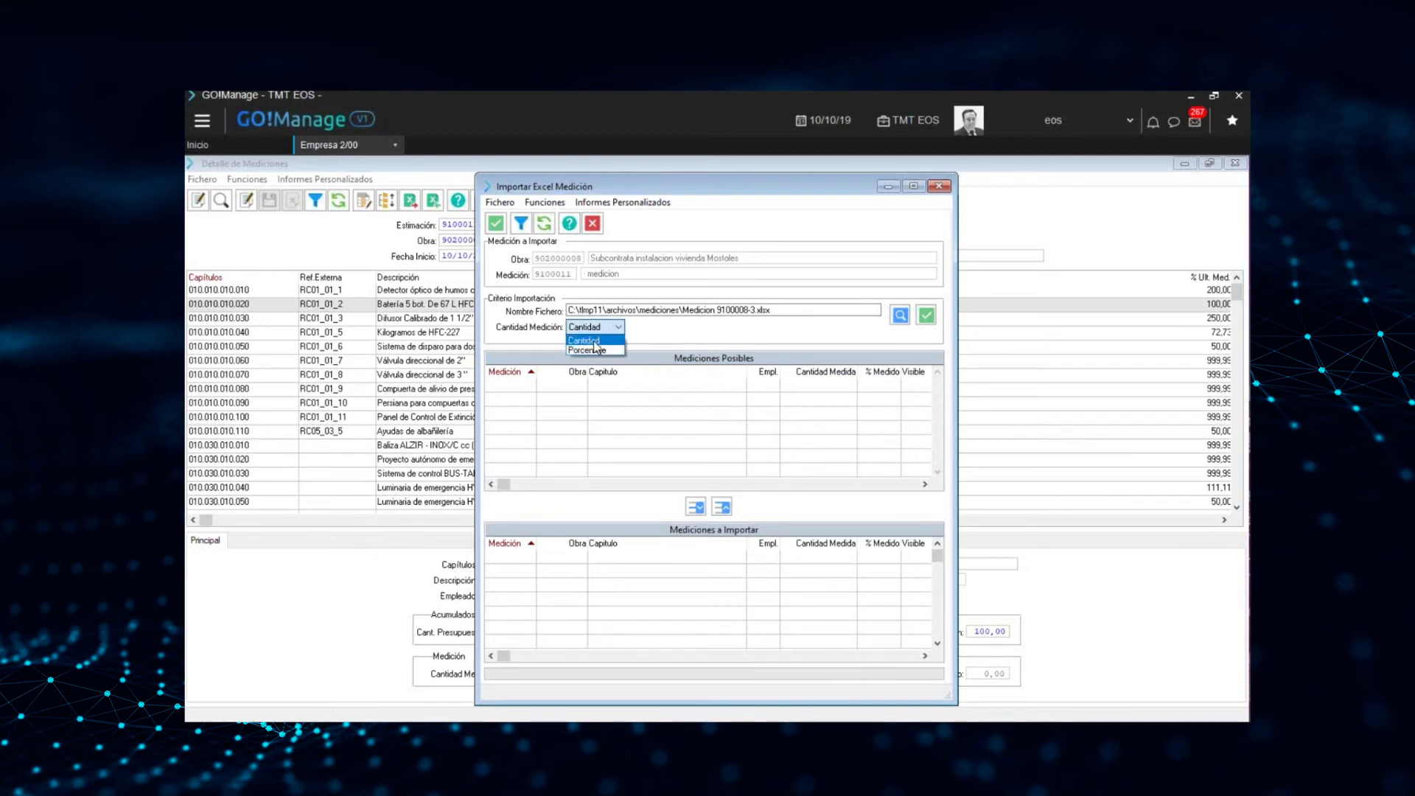
{"action": "left_click", "coordinate": [612, 341]}
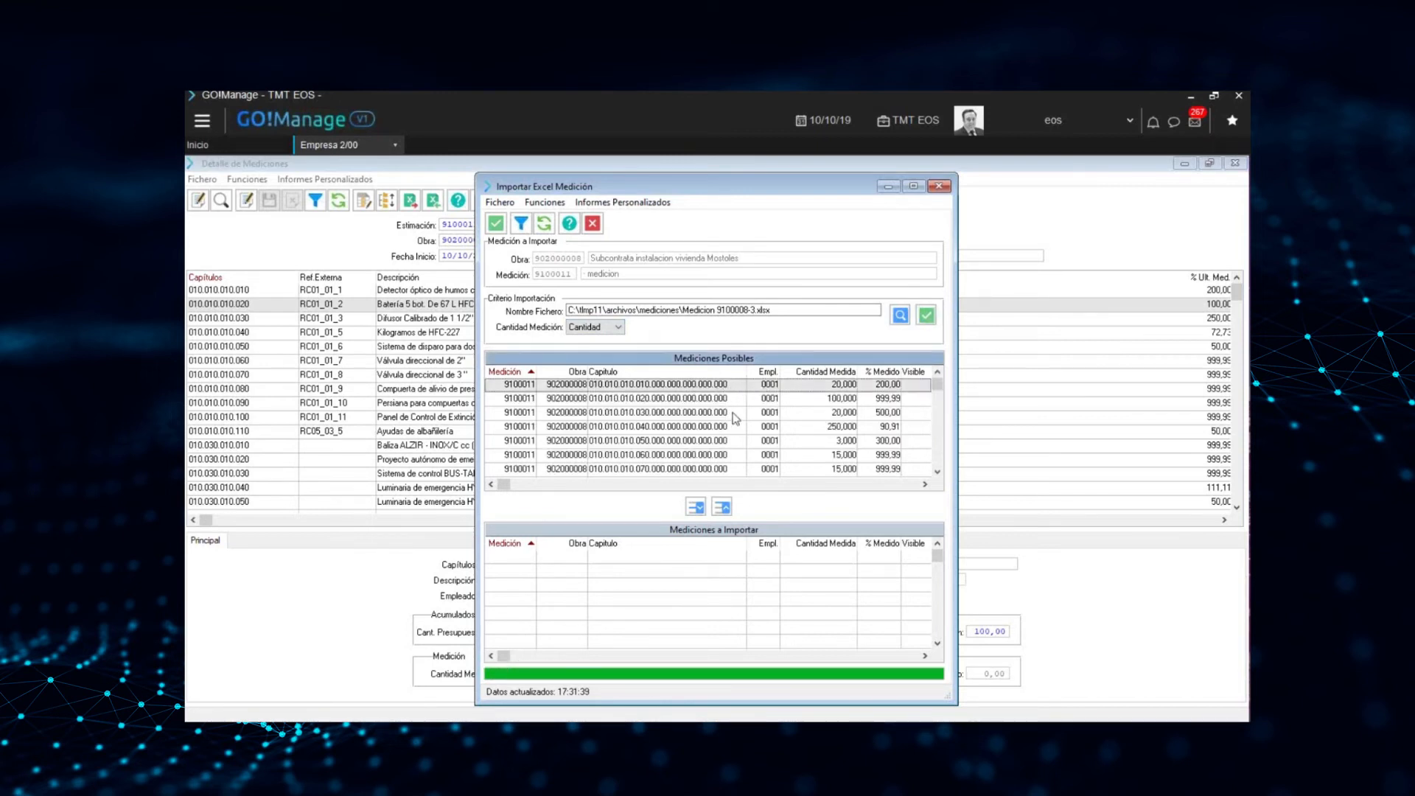
Add all the possible measurement lines to the import list and run the import to completion
{"action": "left_click_drag", "start_coordinate": [704, 392], "coordinate": [699, 521]}
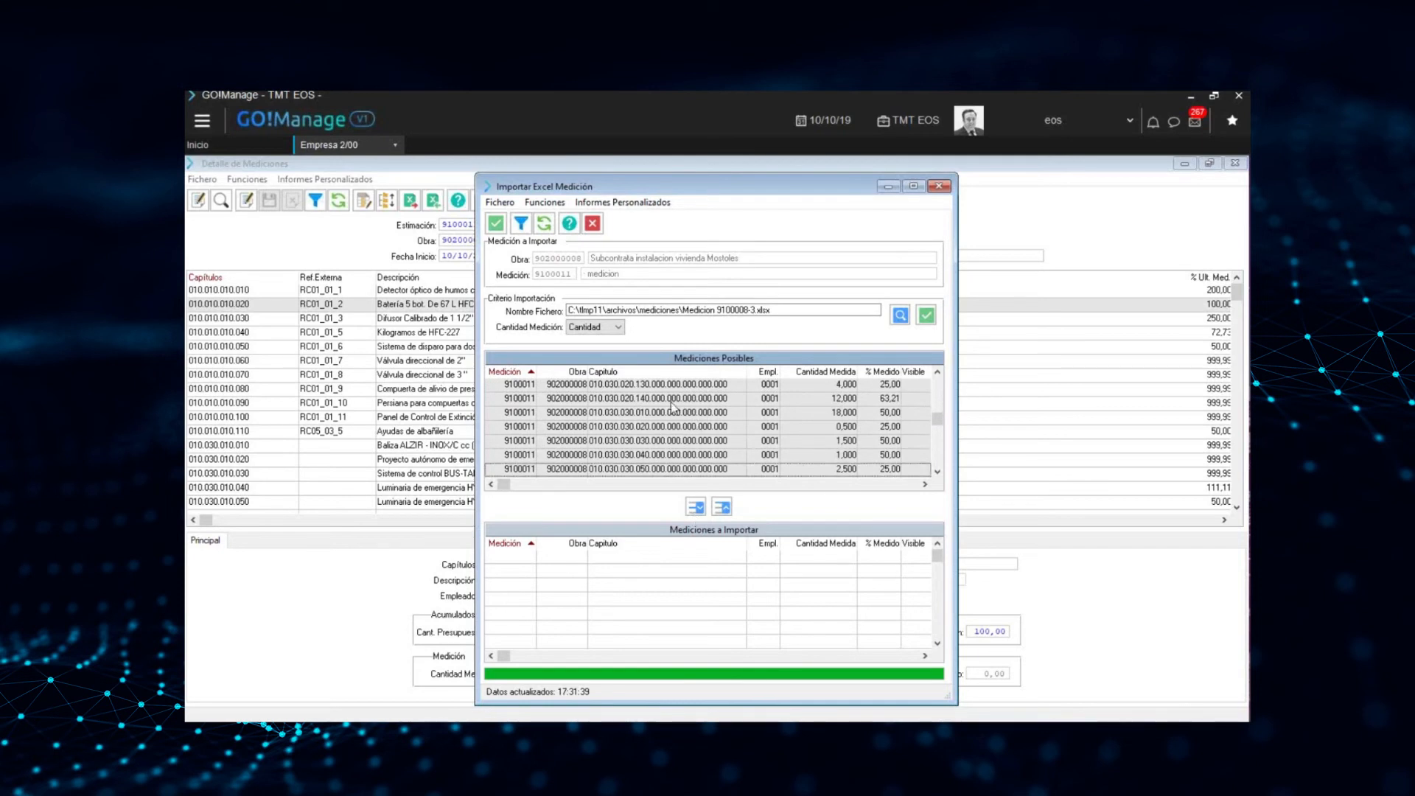
{"action": "left_click", "coordinate": [696, 508]}
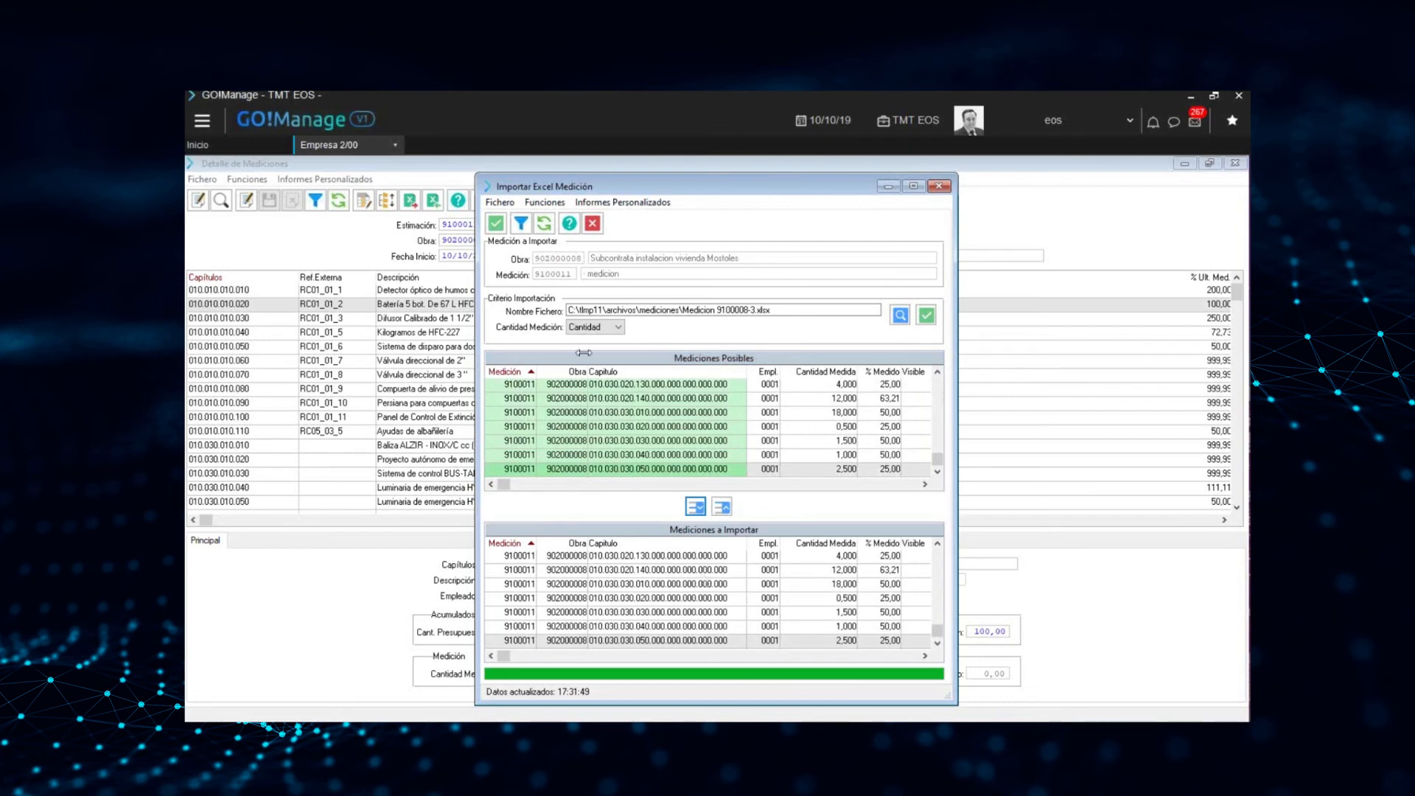
{"action": "left_click", "coordinate": [496, 224]}
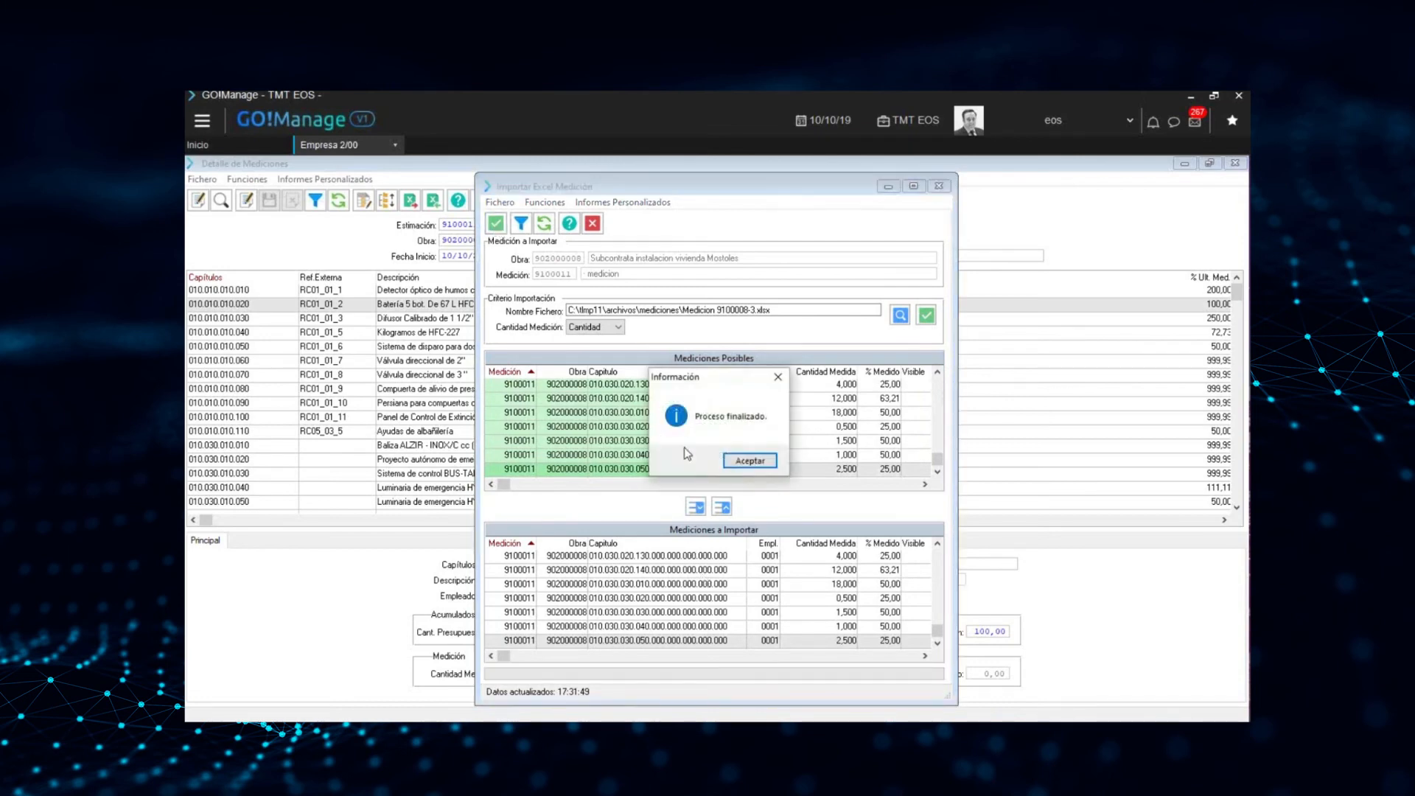
{"action": "left_click", "coordinate": [746, 462]}
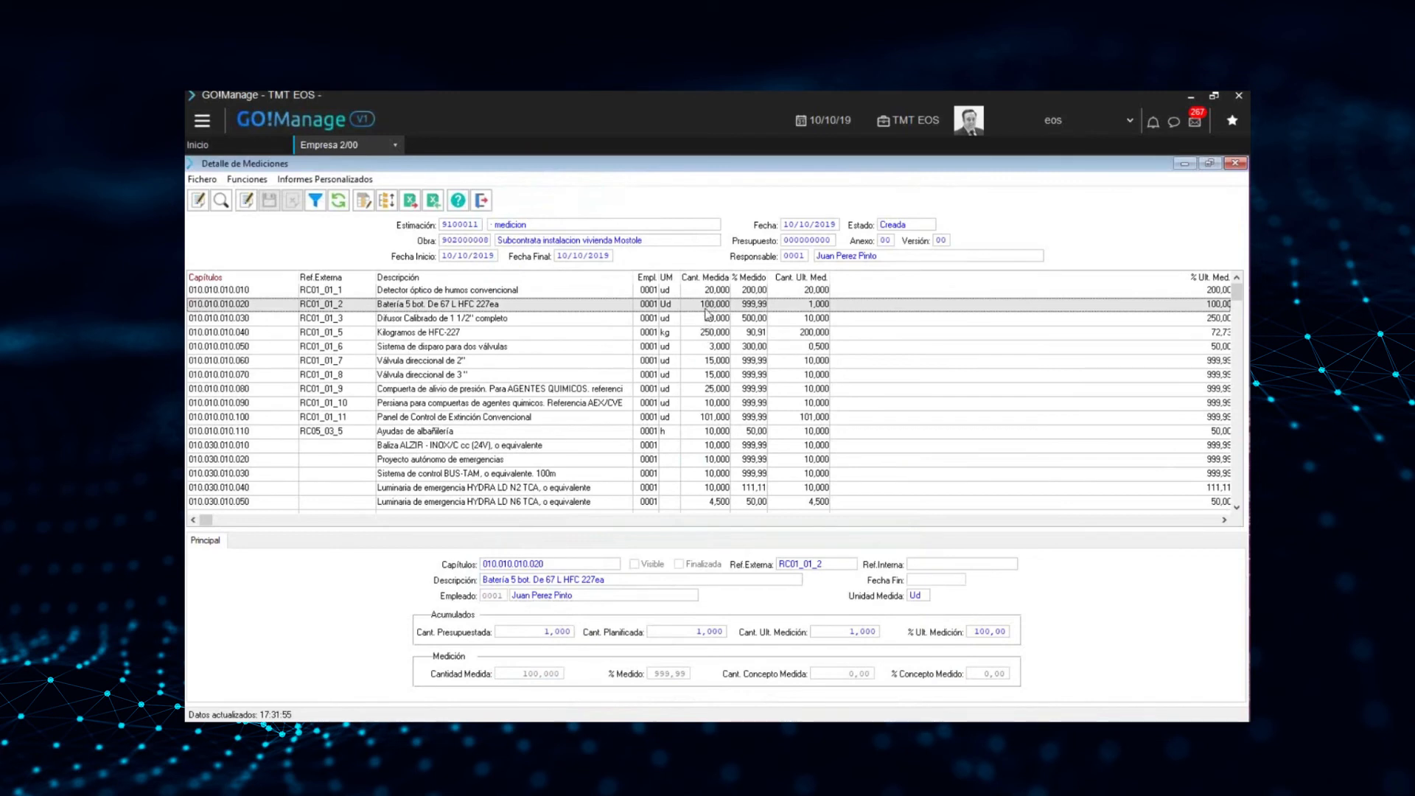
Examine the imported Cant. Medida and % Medido values line by line in the first rows of the measurement detail
{"action": "left_click", "coordinate": [709, 350]}
{"action": "key", "text": "Up"}
{"action": "key", "text": "Up"}
{"action": "key", "text": "Up"}
{"action": "key", "text": "Up"}
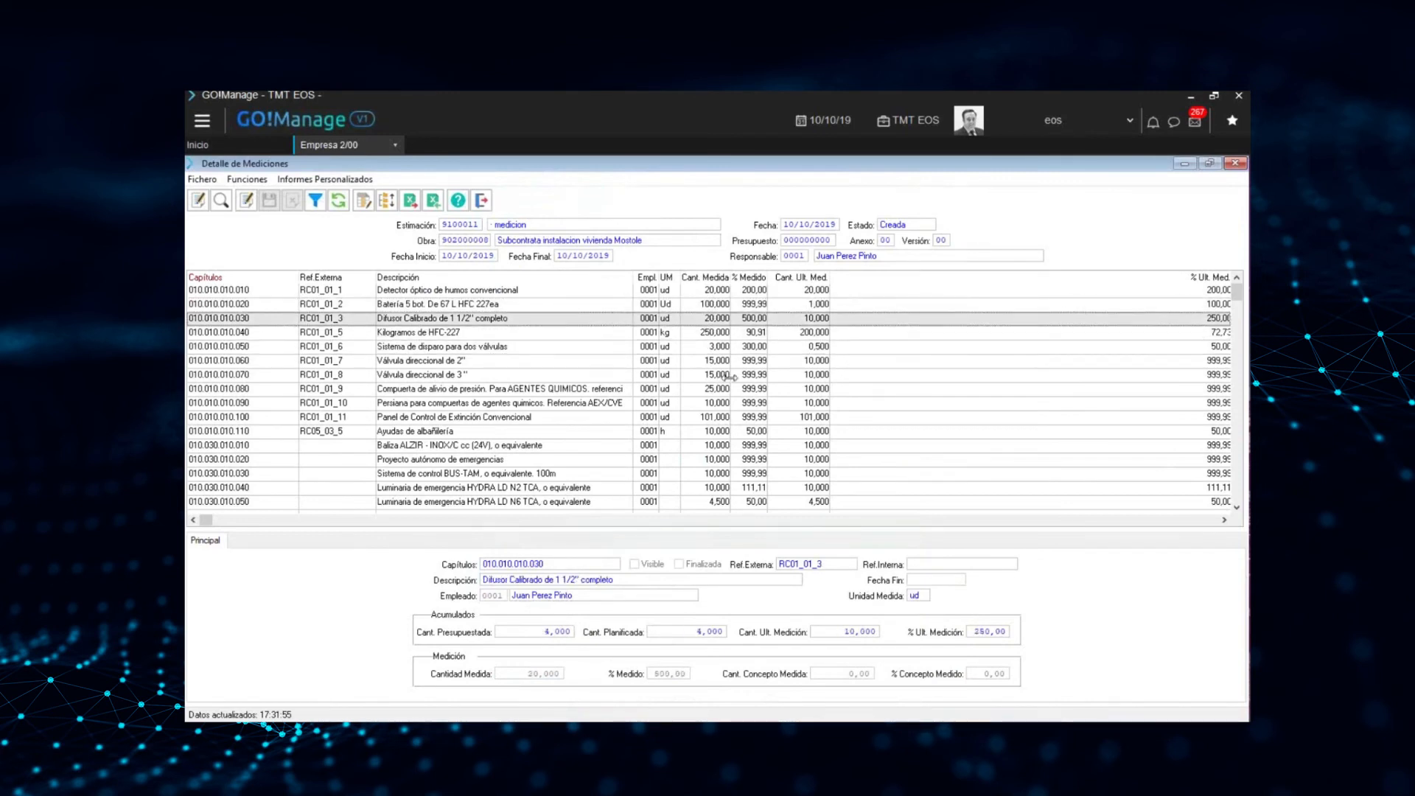
{"action": "key", "text": "Down"}
{"action": "key", "text": "Down"}
{"action": "key", "text": "Down"}
{"action": "key", "text": "Down"}
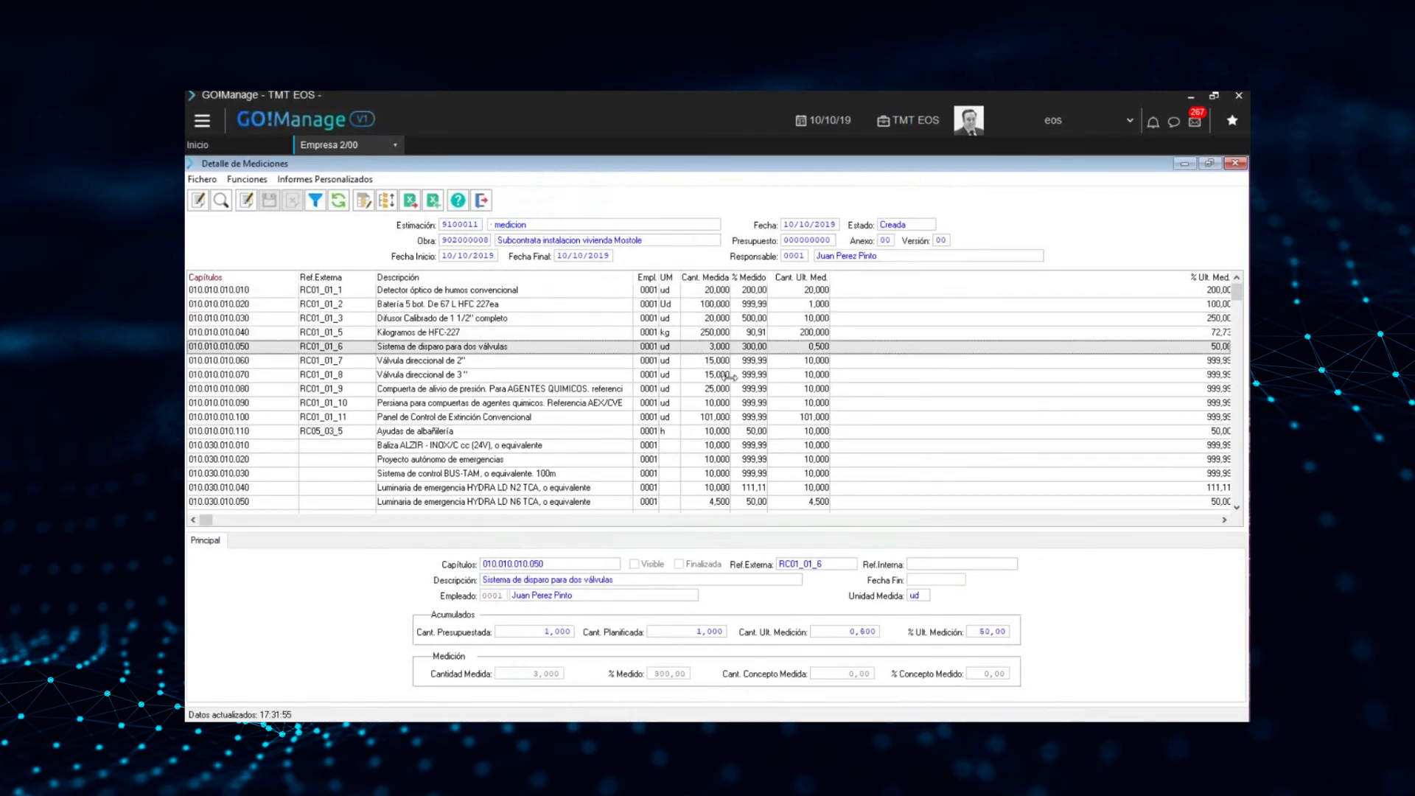
{"action": "key", "text": "Down"}
{"action": "key", "text": "Down"}
{"action": "key", "text": "Down"}
{"action": "key", "text": "Up"}
{"action": "key", "text": "Up"}
{"action": "key", "text": "Up"}
{"action": "key", "text": "Up"}
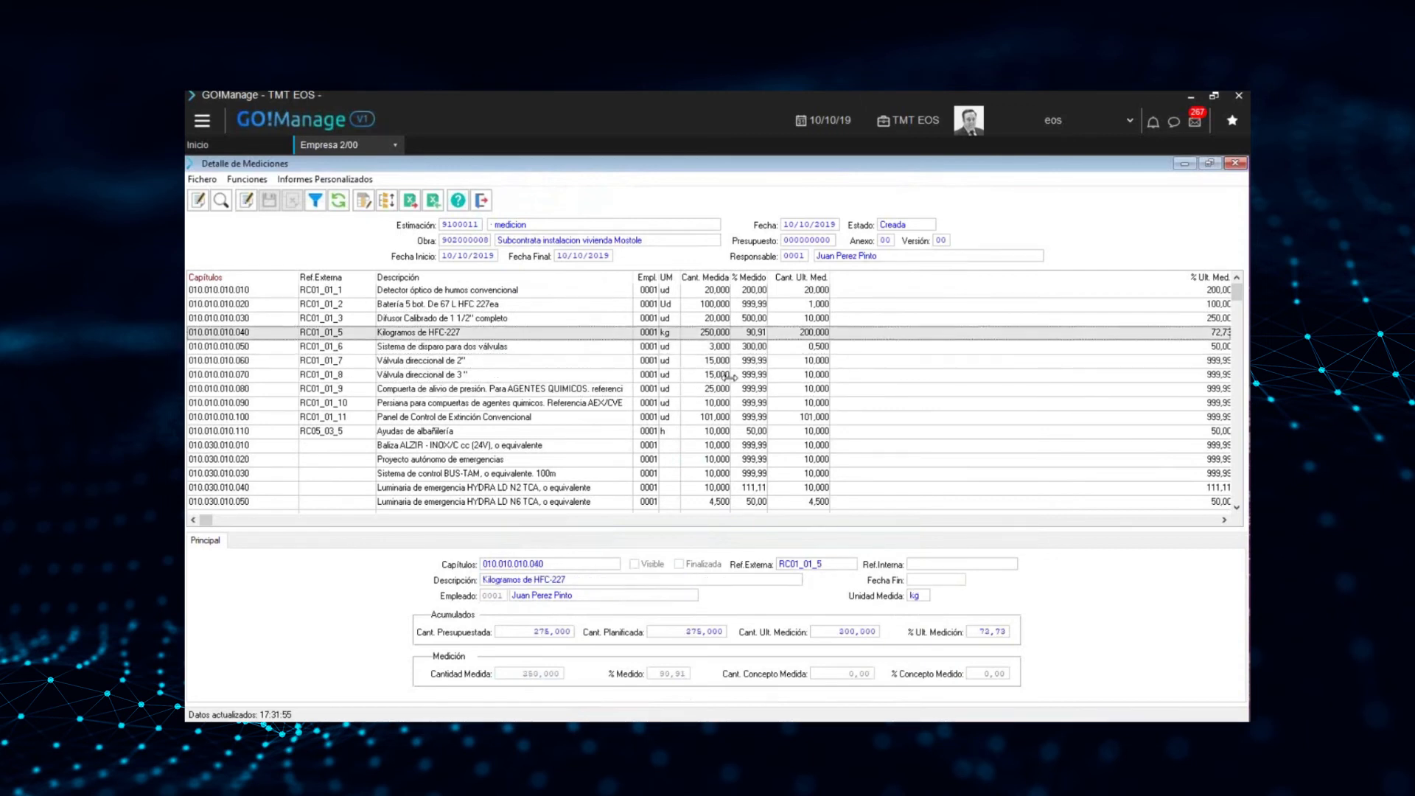
{"action": "key", "text": "Down"}
{"action": "key", "text": "Down"}
{"action": "key", "text": "Down"}
{"action": "key", "text": "Down"}
{"action": "key", "text": "Down"}
{"action": "key", "text": "Up"}
{"action": "key", "text": "Up"}
{"action": "key", "text": "Up"}
{"action": "key", "text": "Up"}
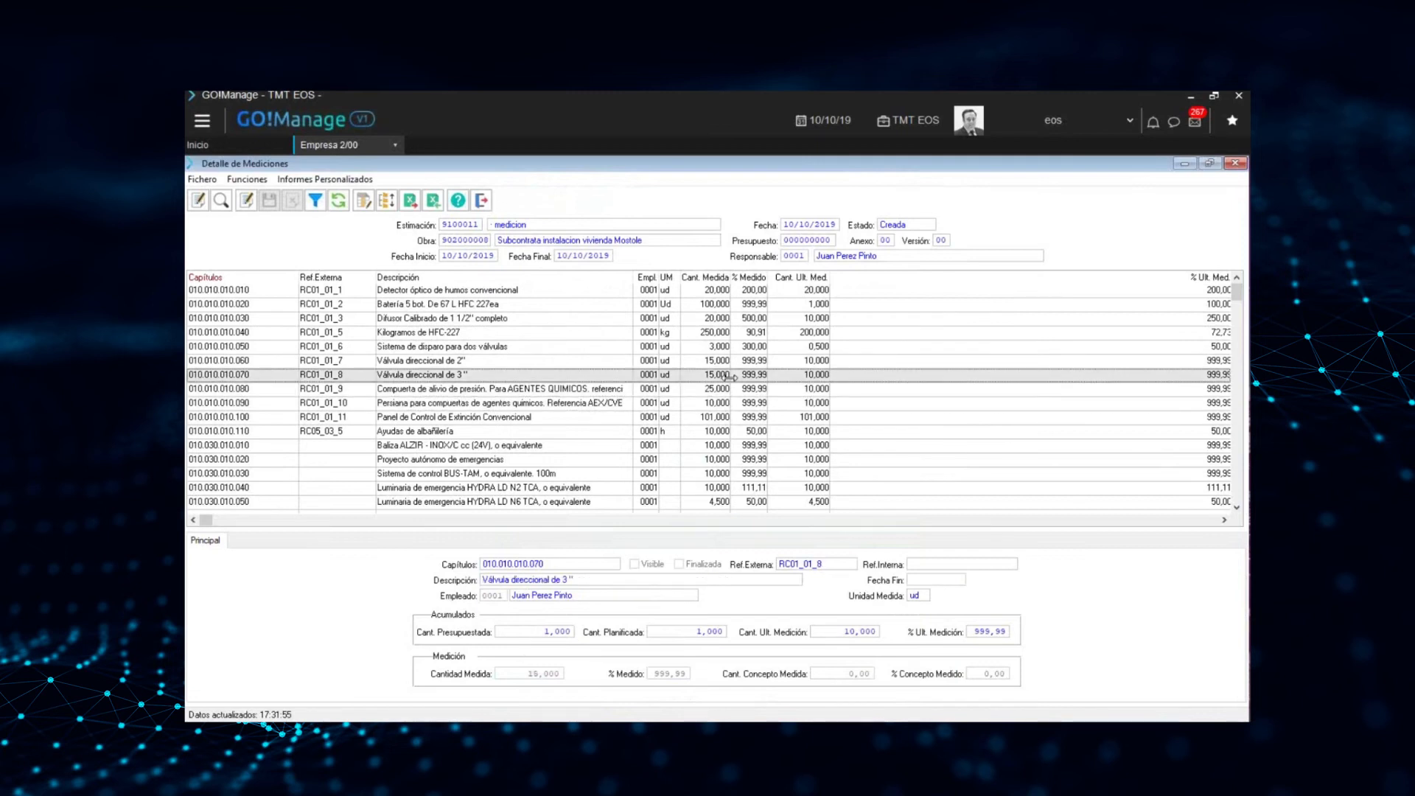
Transfer the measurement data to the estimation and return to the list of work measurements
{"action": "key", "text": "Up"}
{"action": "key", "text": "Up"}
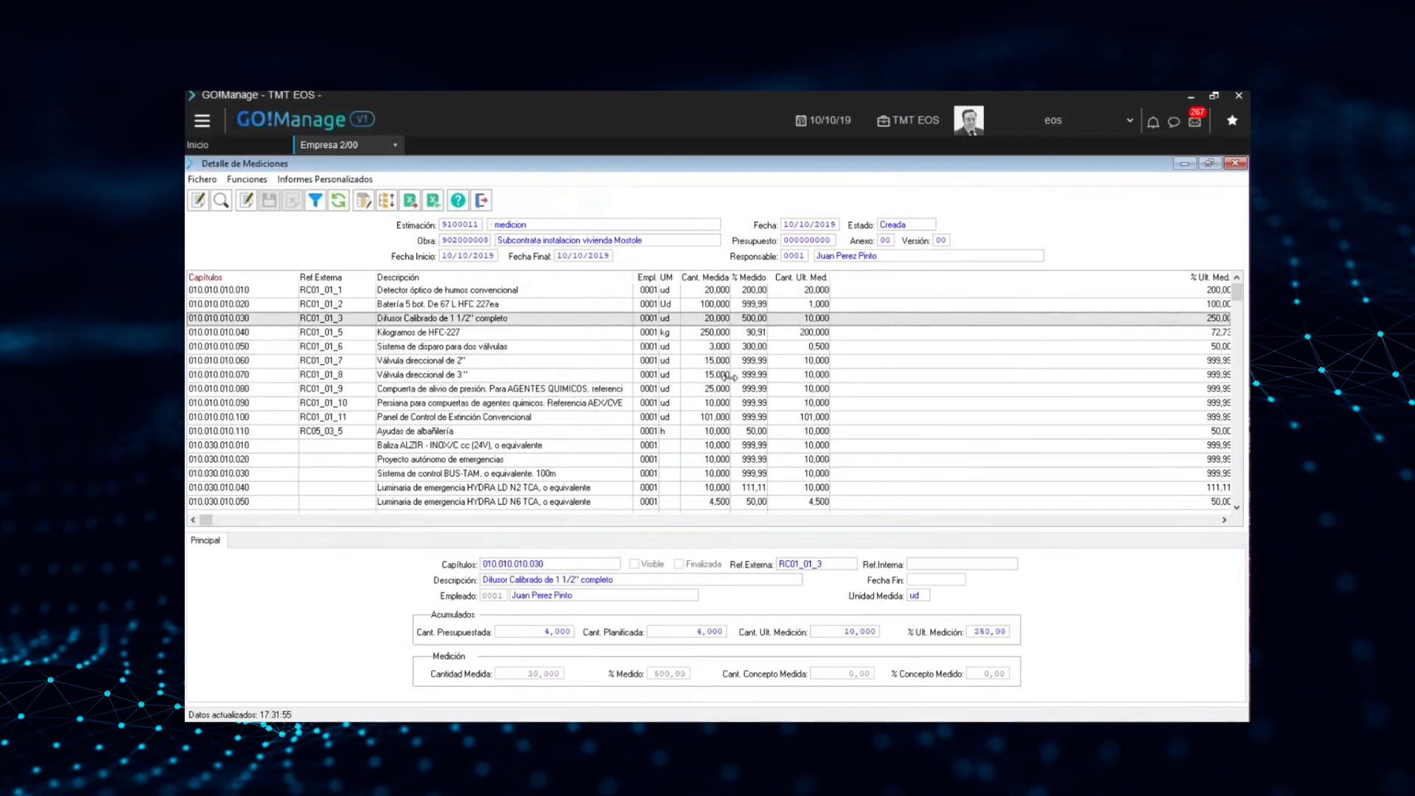
{"action": "key", "text": "Down"}
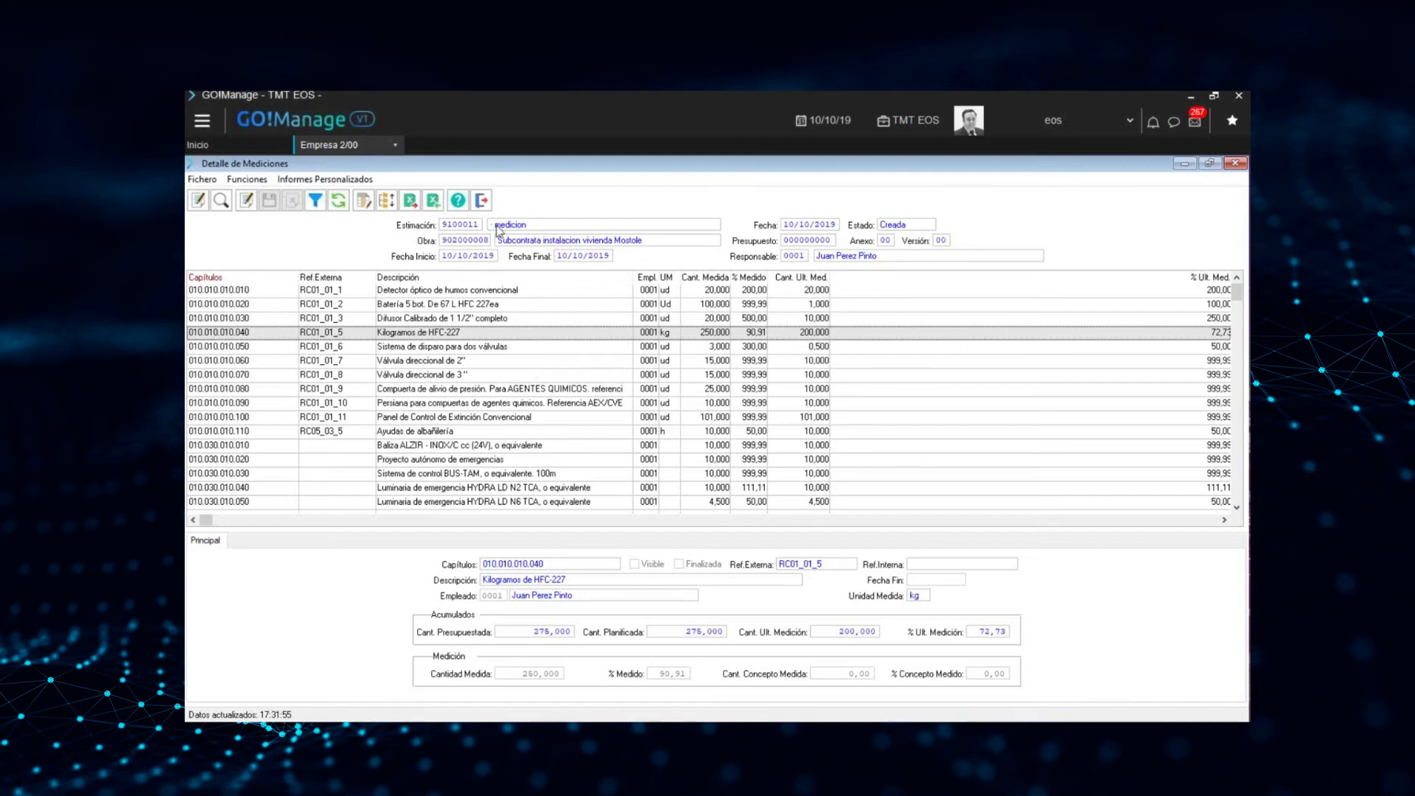
{"action": "left_click", "coordinate": [387, 200]}
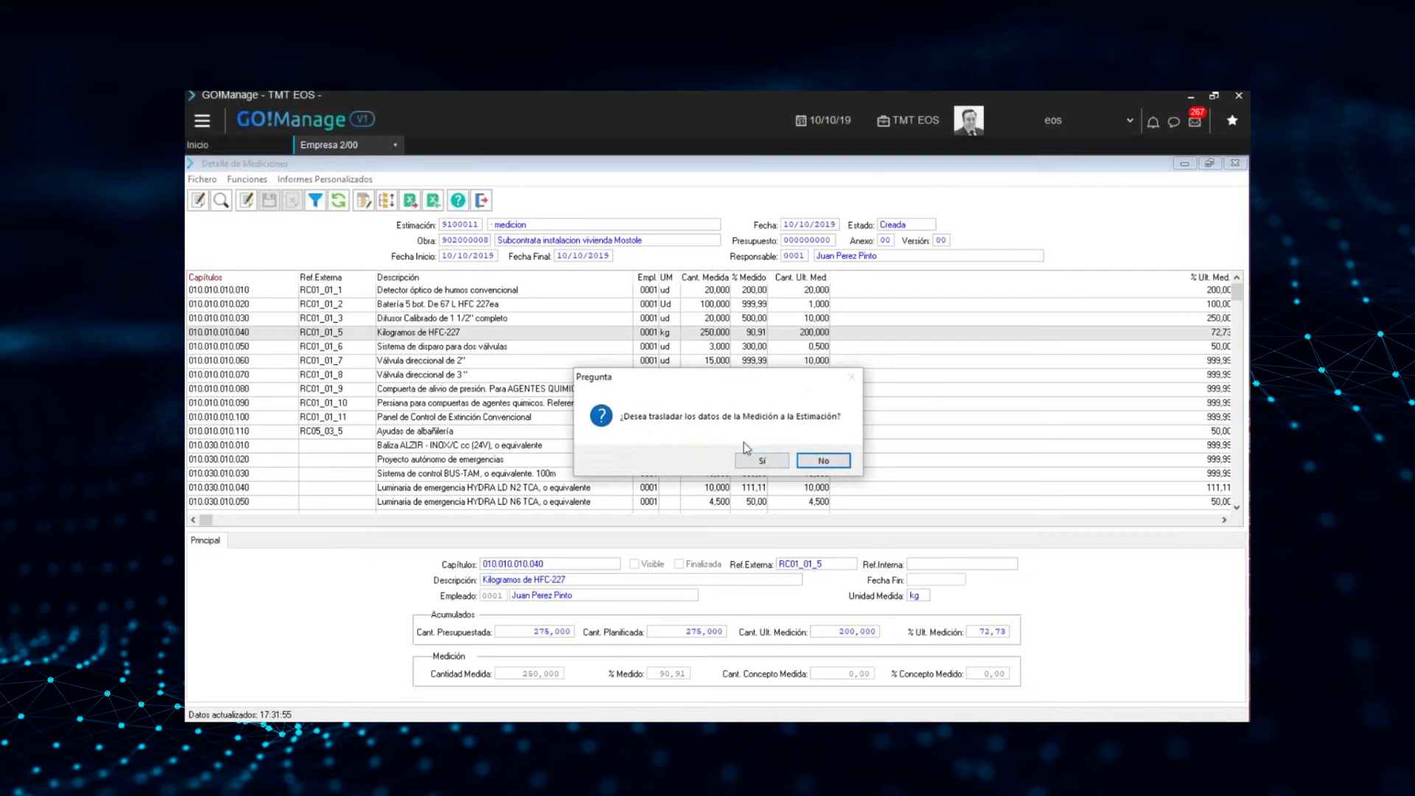
{"action": "left_click", "coordinate": [759, 460]}
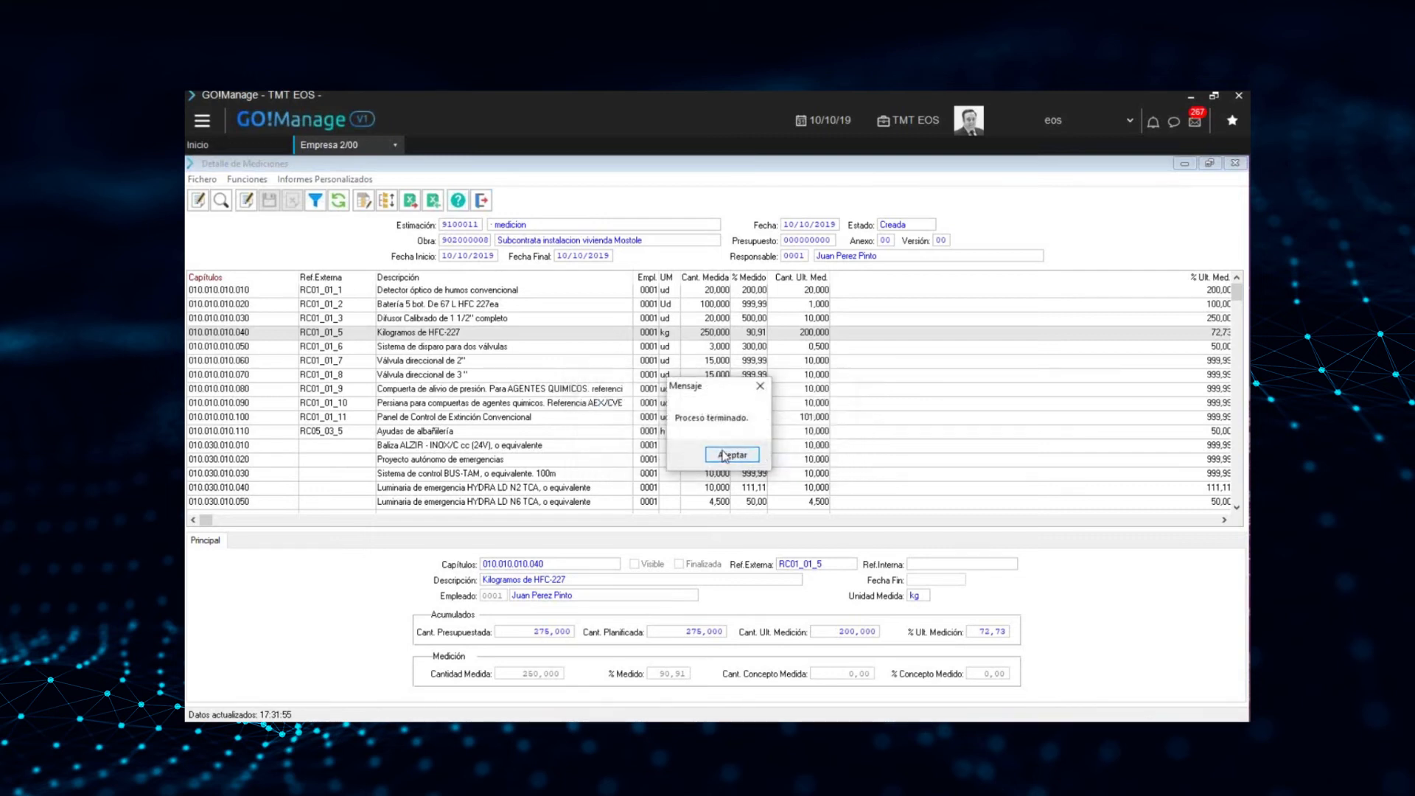
{"action": "left_click", "coordinate": [729, 455]}
{"action": "left_click", "coordinate": [482, 202]}
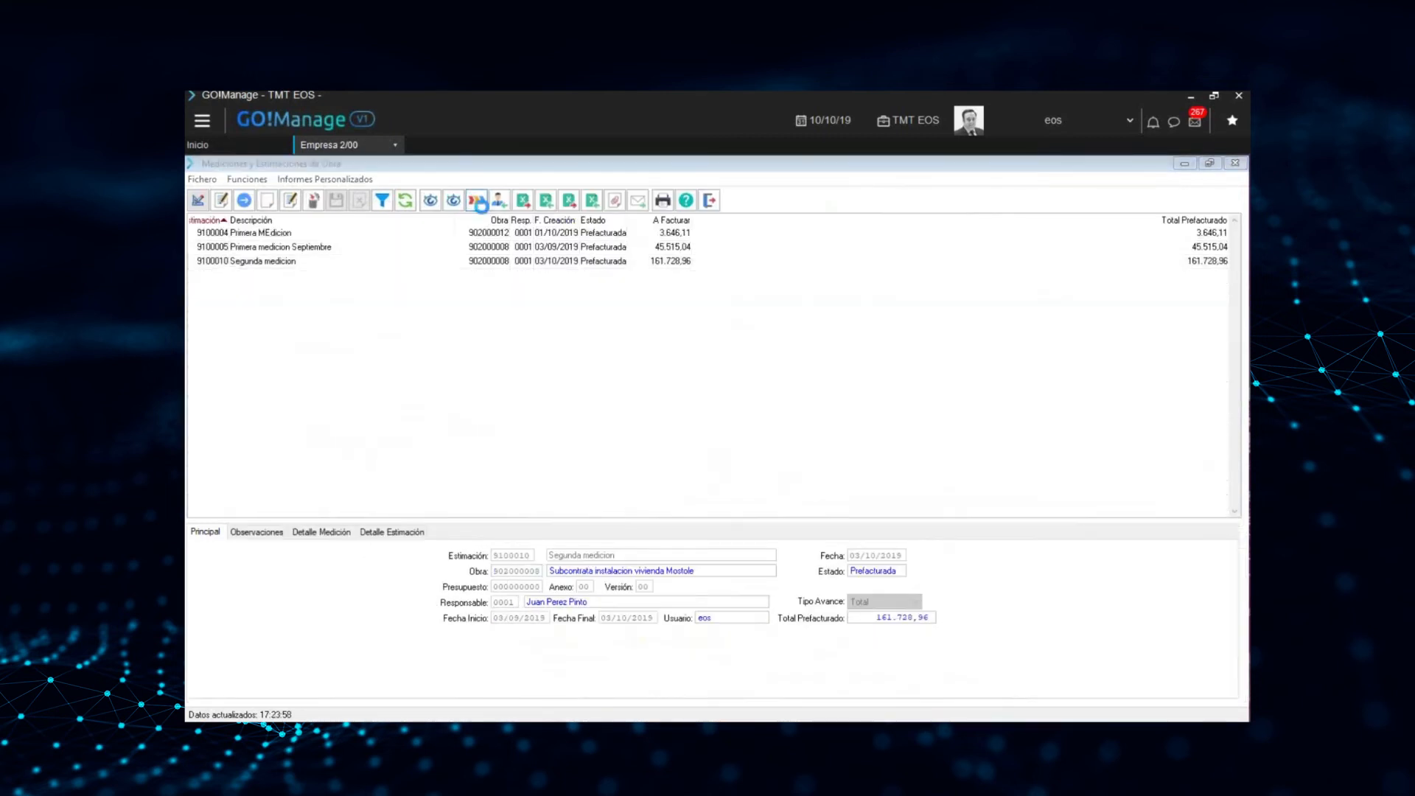
Open the estimation detail of the measurement in Creada status and review the transferred Cant. Est. values in its first lines
{"action": "left_click", "coordinate": [278, 277]}
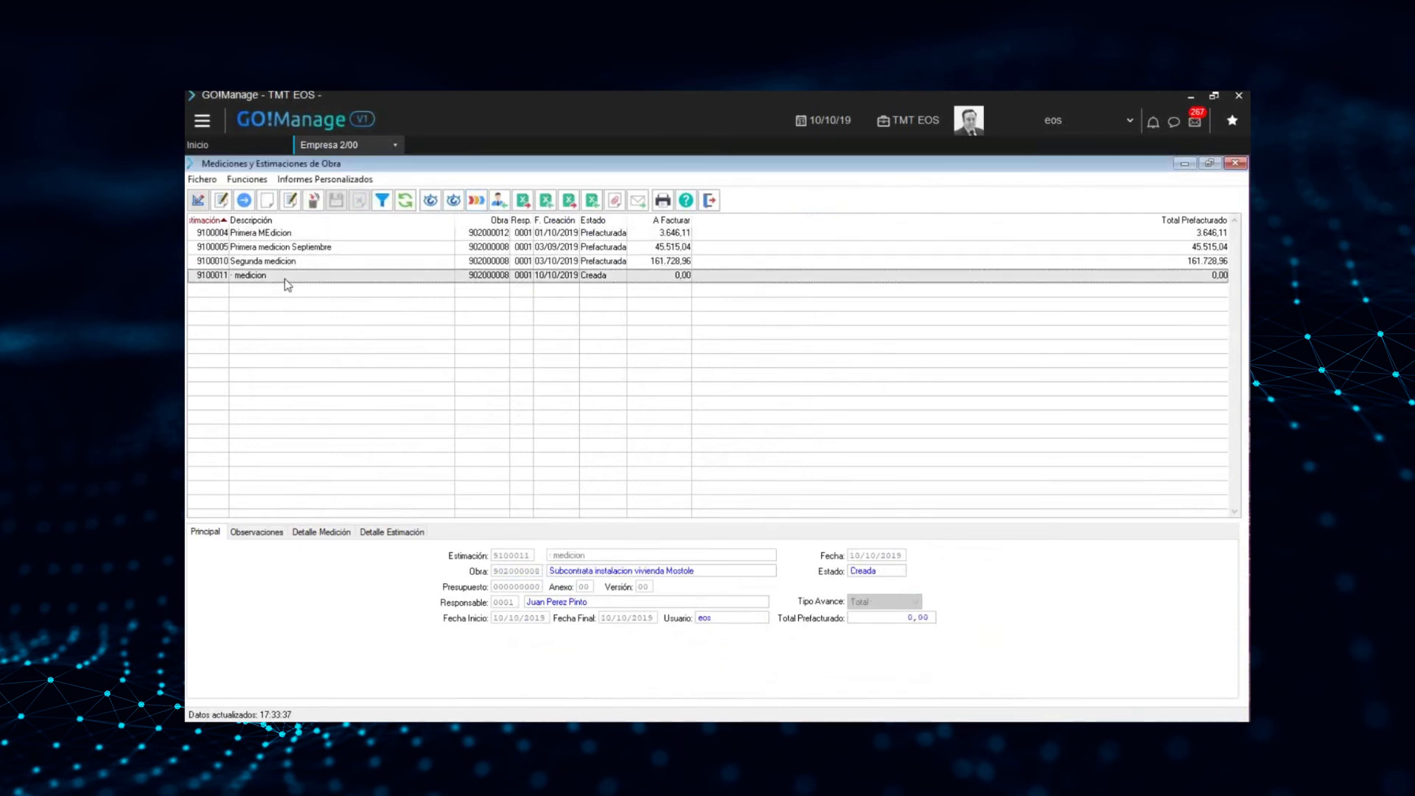
{"action": "left_click", "coordinate": [290, 199]}
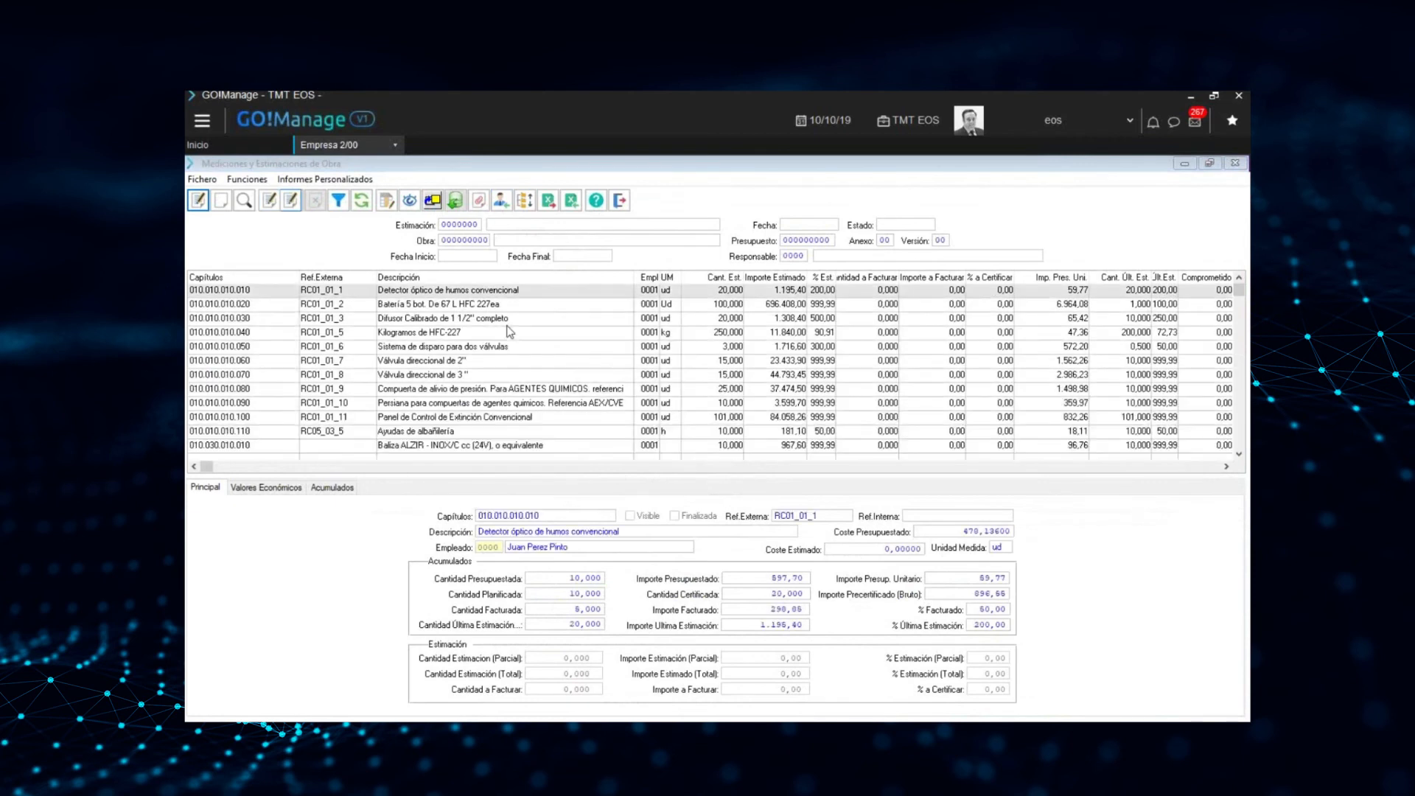
{"action": "left_click_drag", "start_coordinate": [702, 304], "coordinate": [706, 420]}
{"action": "left_click_drag", "start_coordinate": [707, 297], "coordinate": [706, 361]}
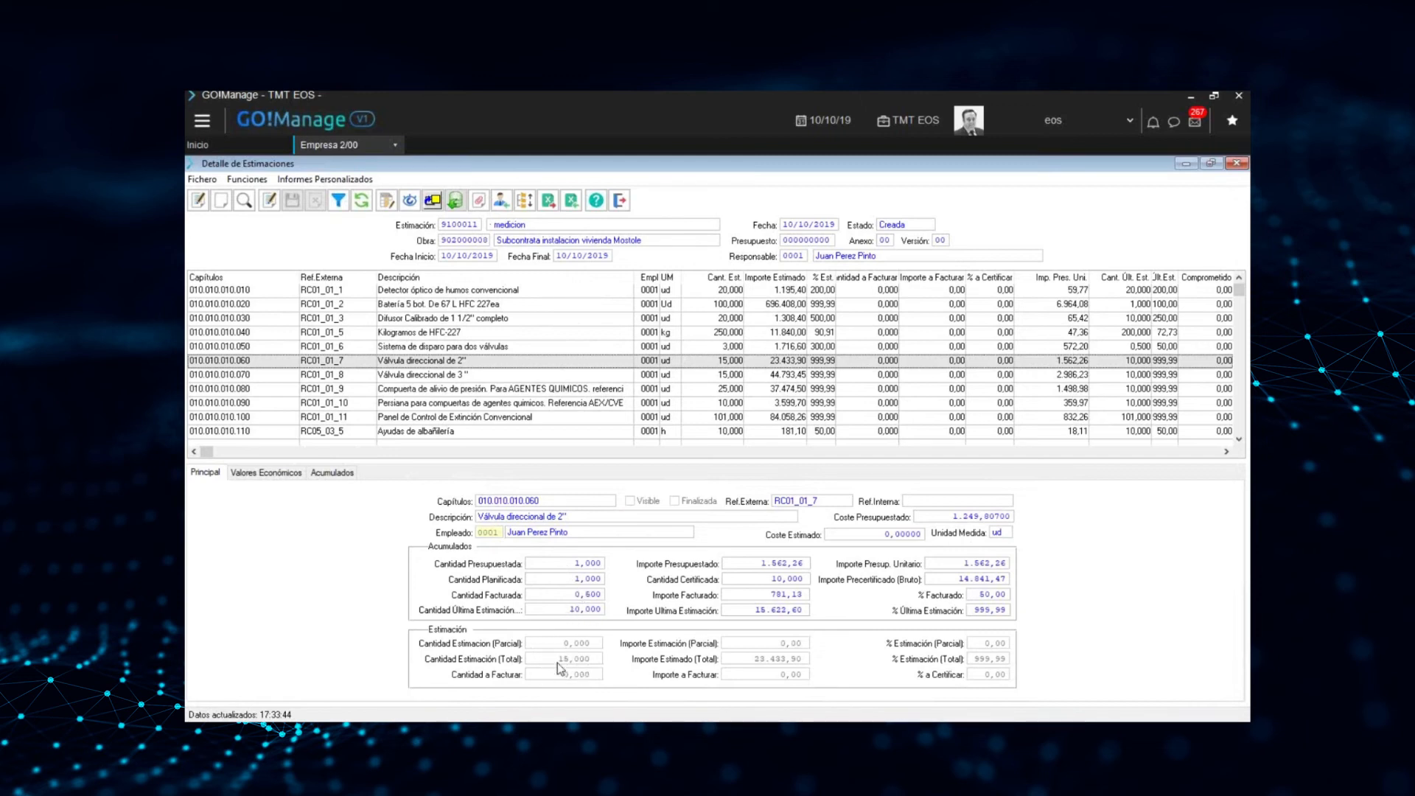
{"action": "left_click", "coordinate": [544, 387]}
{"action": "left_click", "coordinate": [547, 404]}
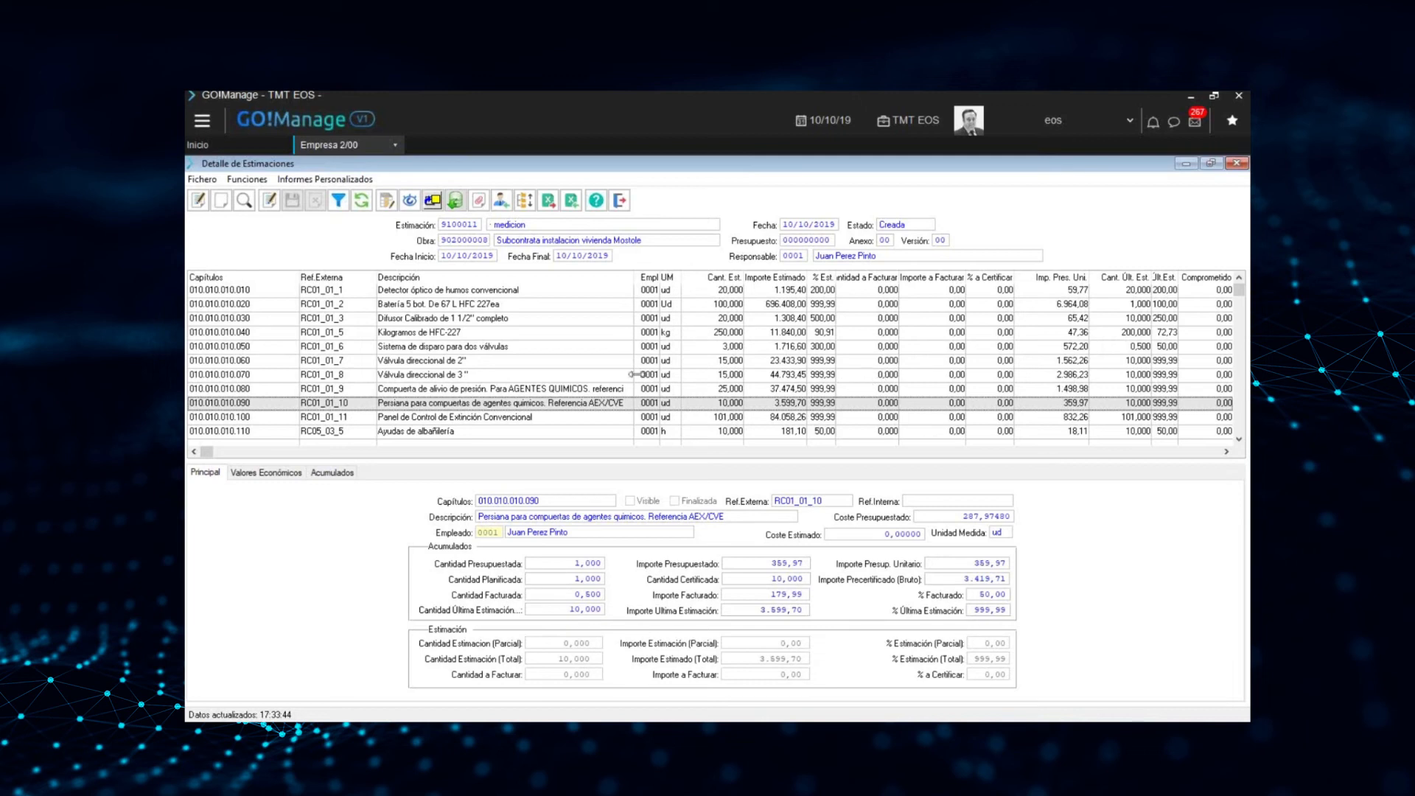
{"action": "left_click", "coordinate": [269, 200]}
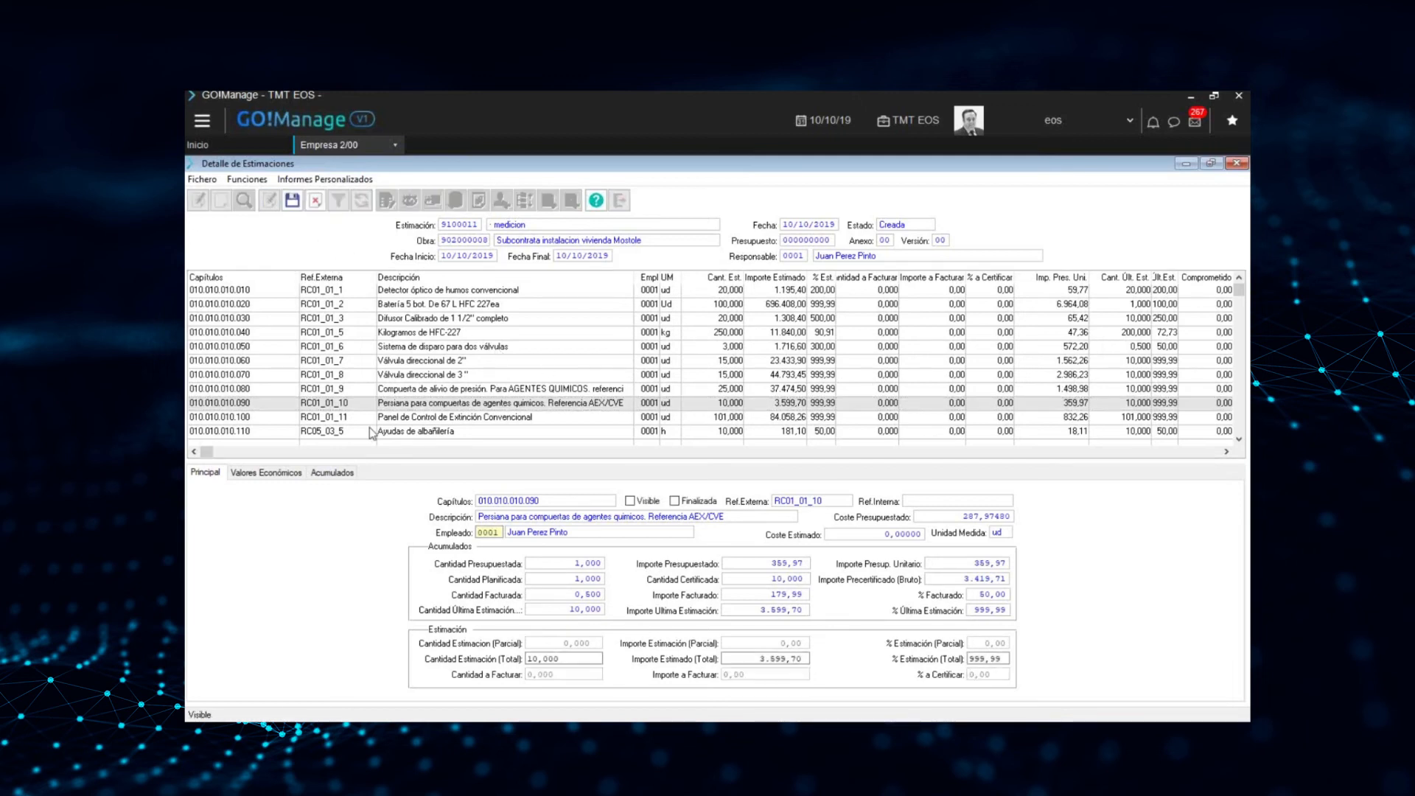
{"action": "left_click", "coordinate": [582, 659]}
{"action": "left_click_drag", "start_coordinate": [589, 659], "coordinate": [488, 656]}
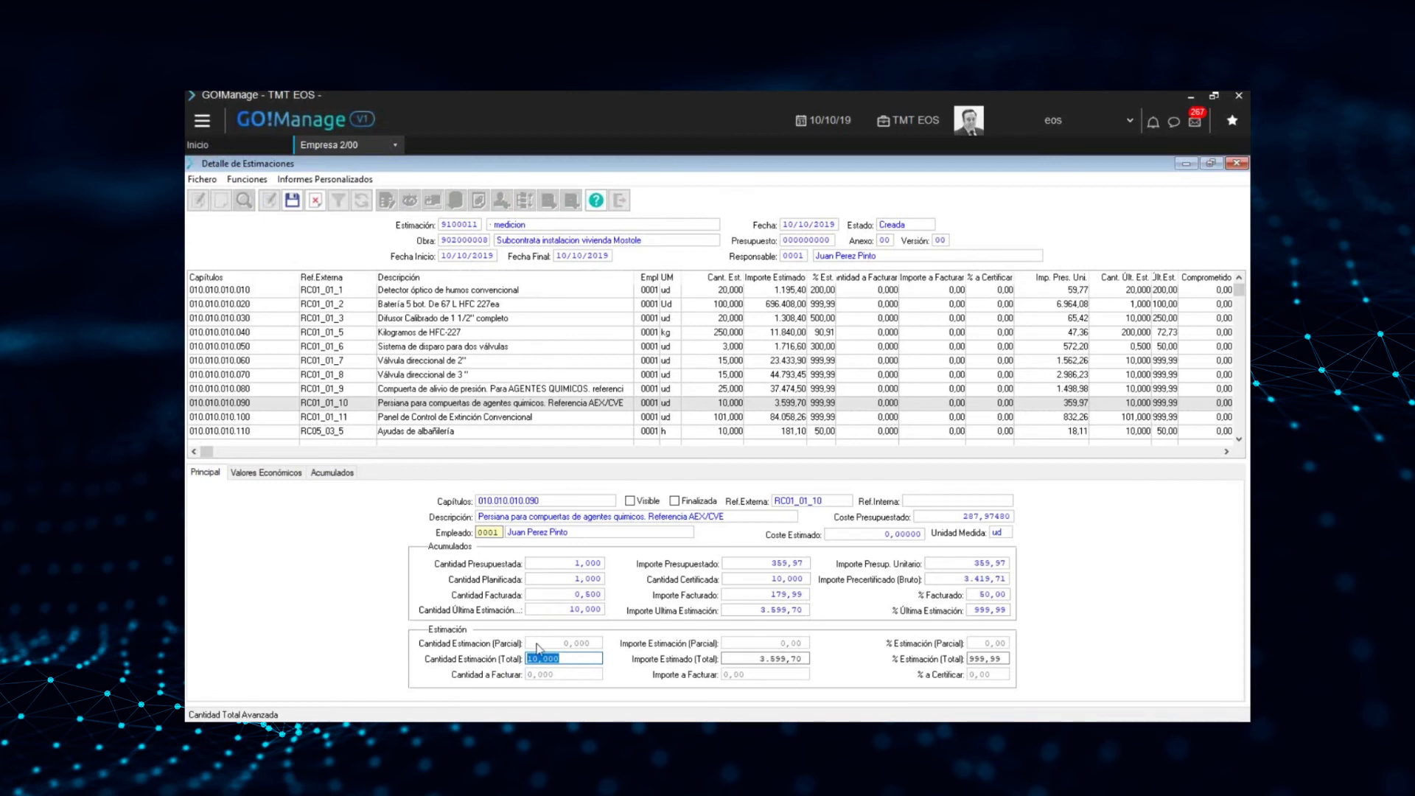
{"action": "left_click", "coordinate": [315, 201]}
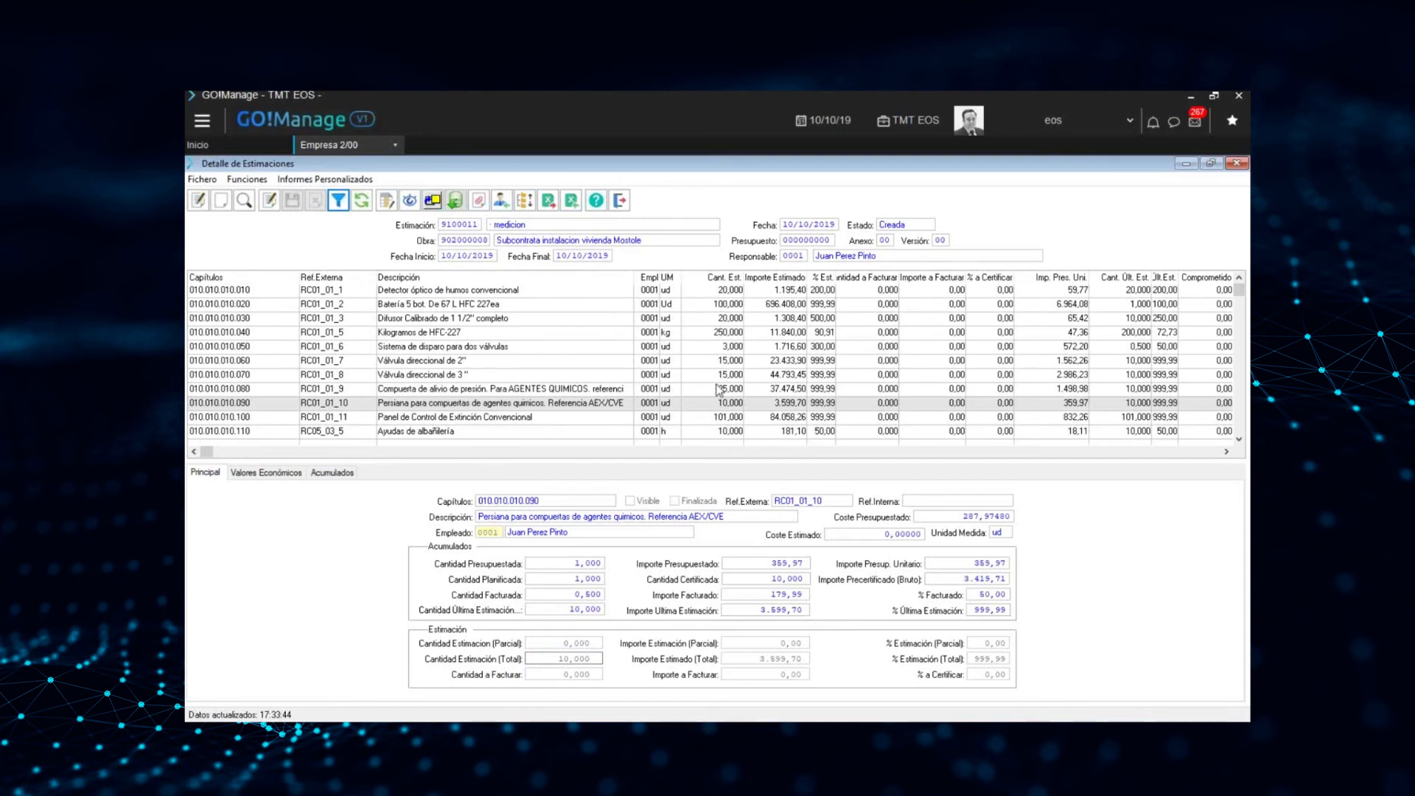
Update the data to certify from the estimation and let the process finish
{"action": "left_click", "coordinate": [456, 201]}
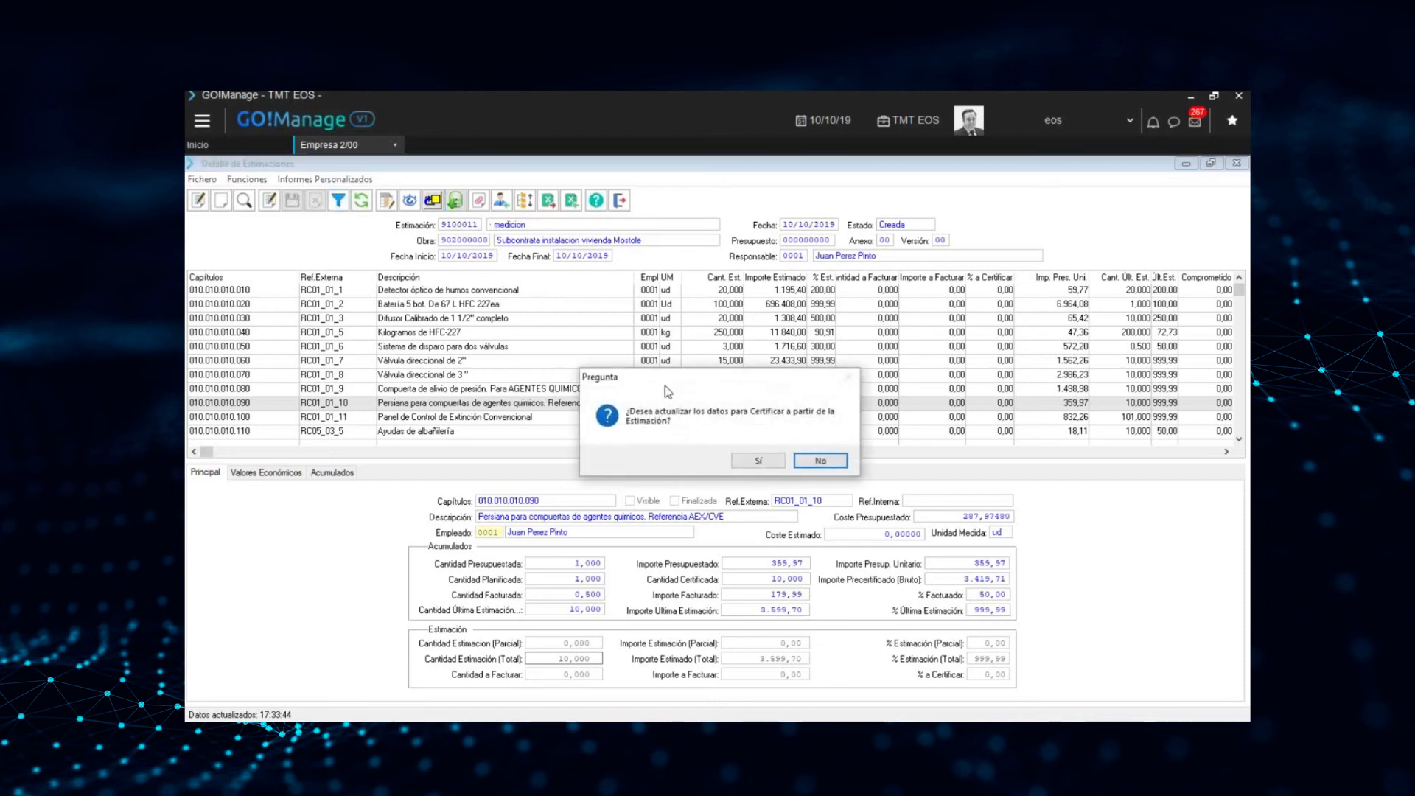
{"action": "left_click", "coordinate": [758, 465]}
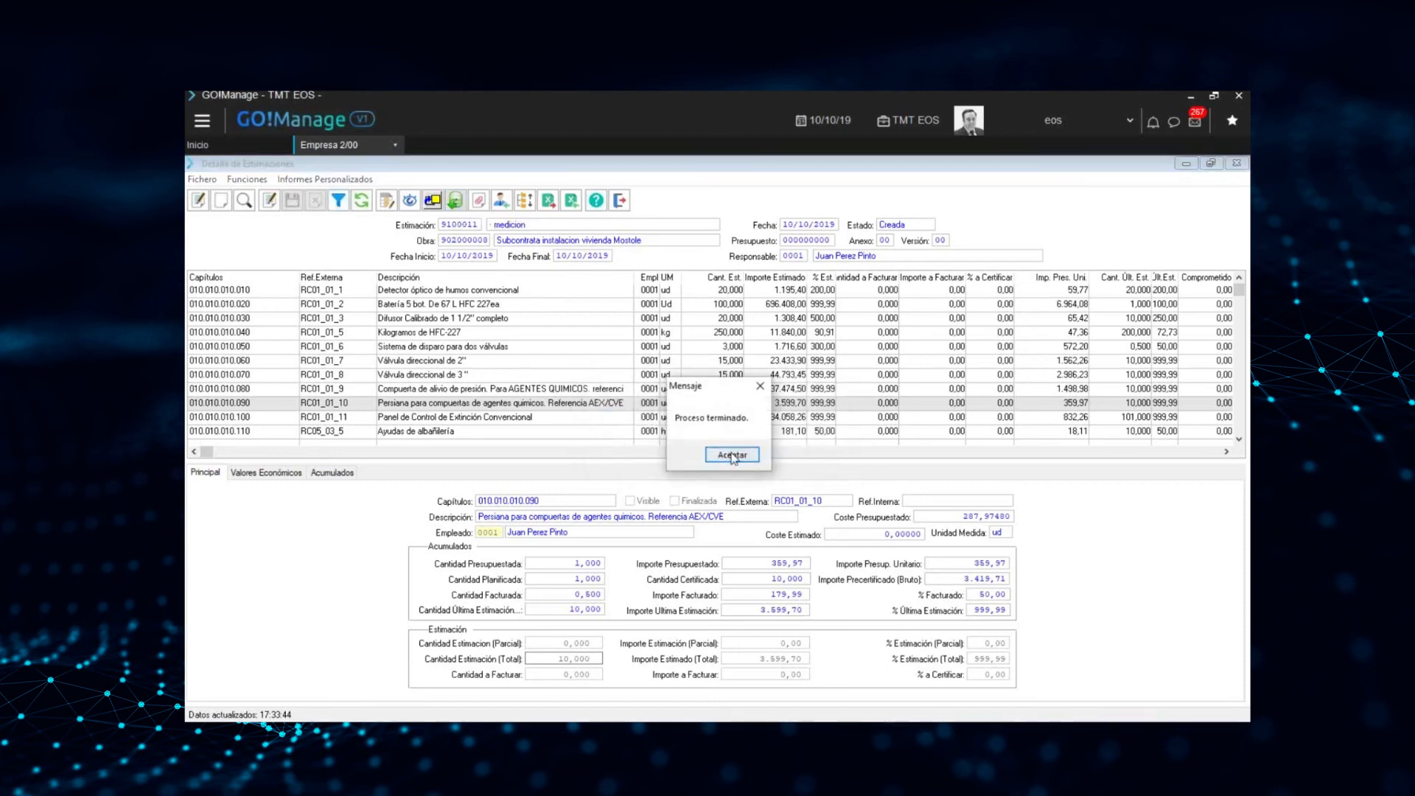
{"action": "left_click", "coordinate": [737, 455]}
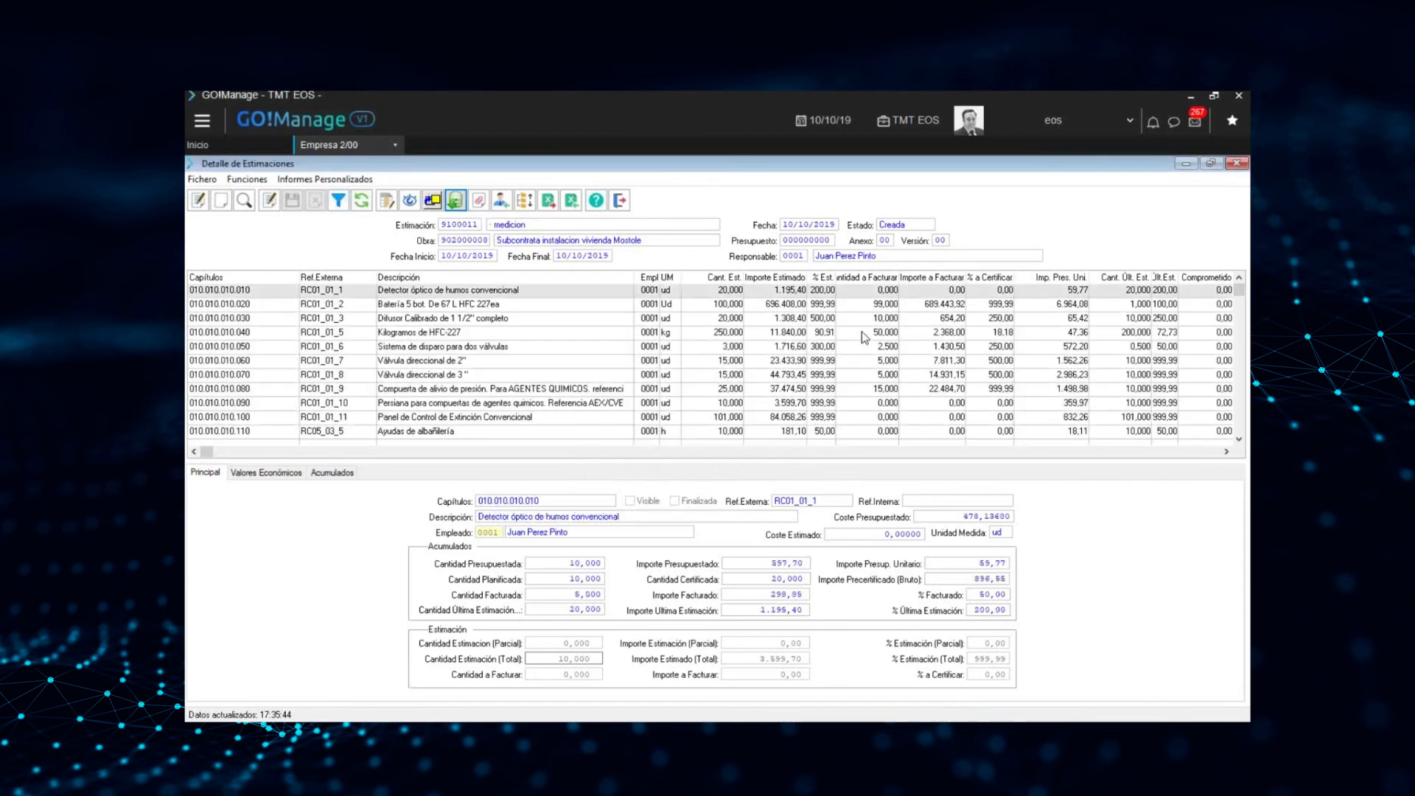
Examine Cantidad a Facturar and Importe a Facturar against the estimated quantities, line by line, from 010.010.010.020 to 010.010.010.080
{"action": "left_click", "coordinate": [876, 304]}
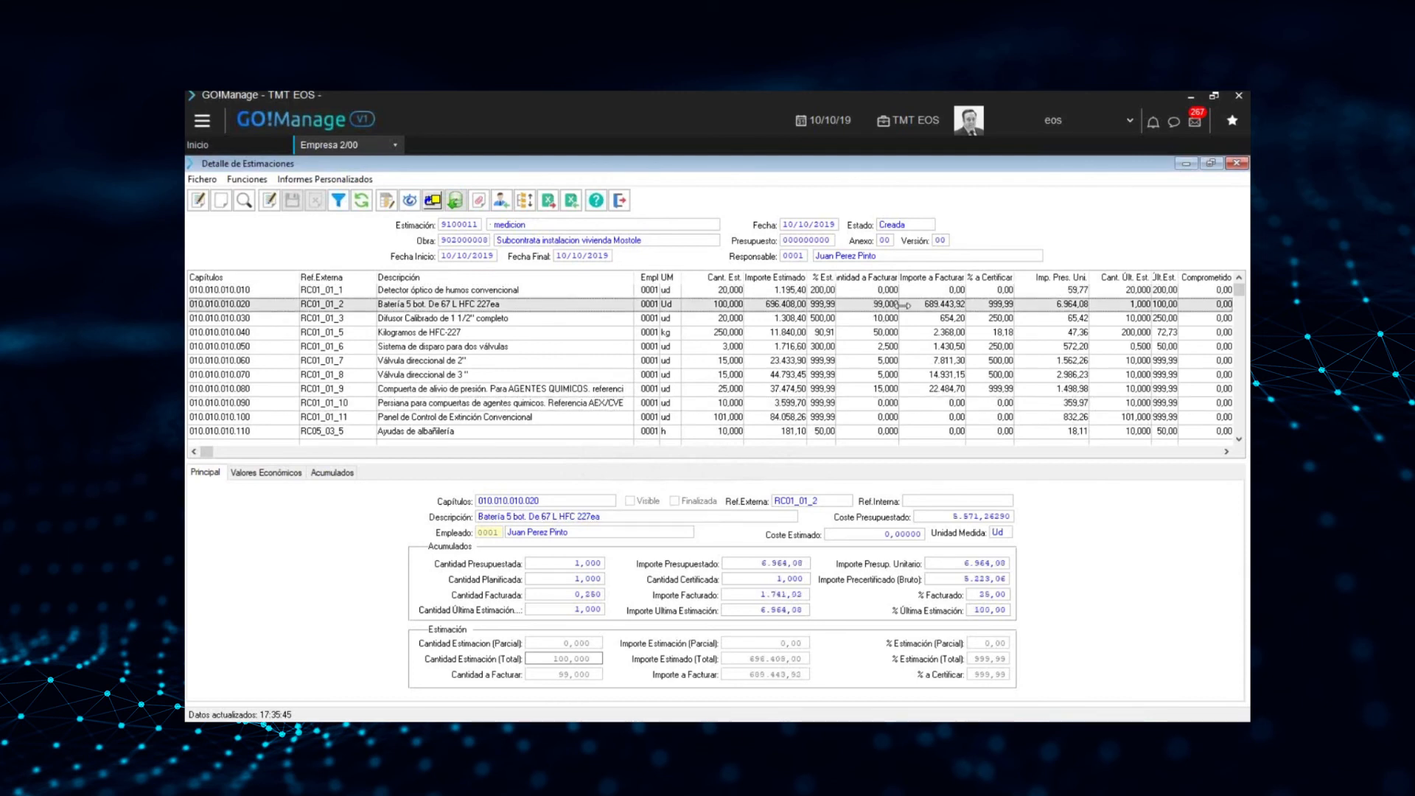
{"action": "key", "text": "Down"}
{"action": "key", "text": "Down"}
{"action": "key", "text": "Down"}
{"action": "key", "text": "Down"}
{"action": "key", "text": "Down"}
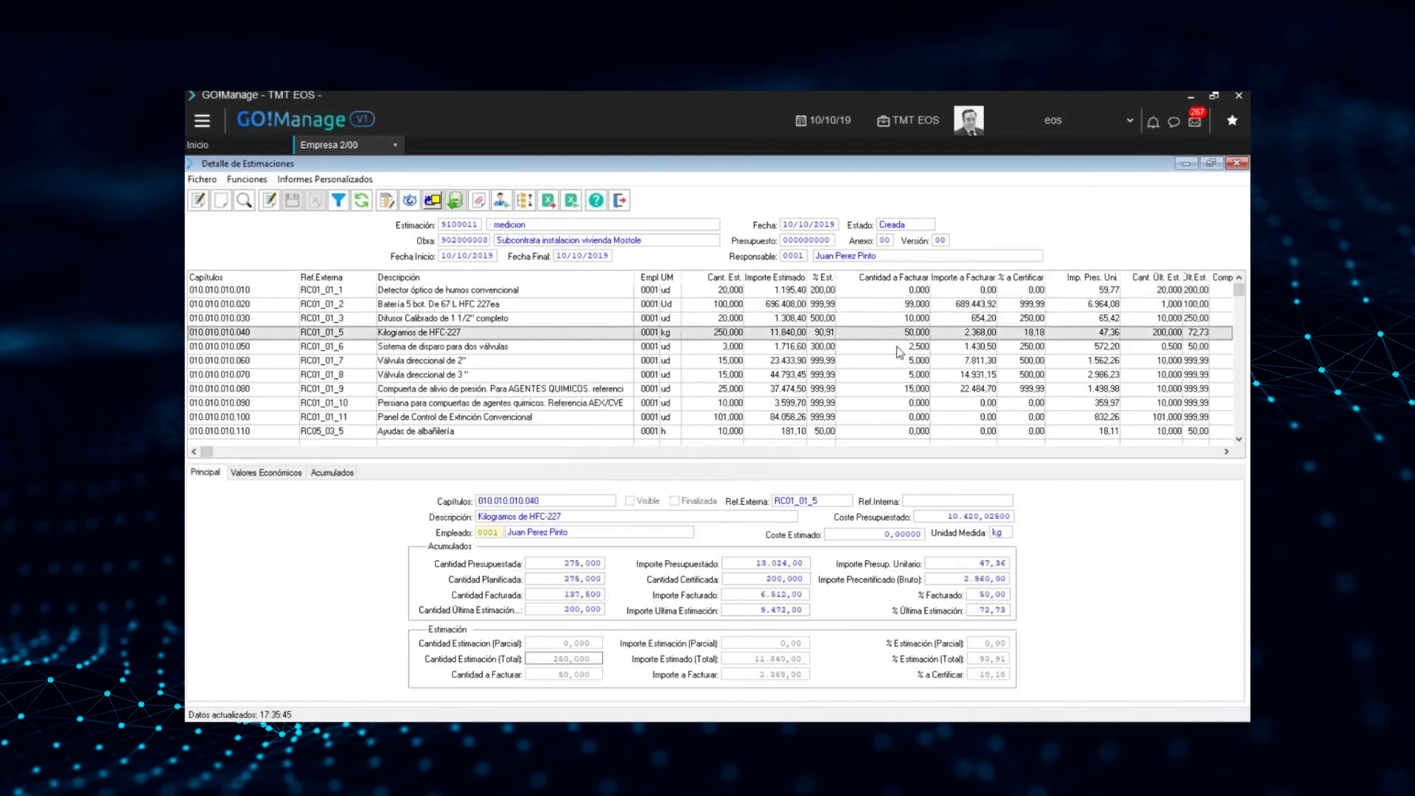
{"action": "left_click", "coordinate": [891, 387]}
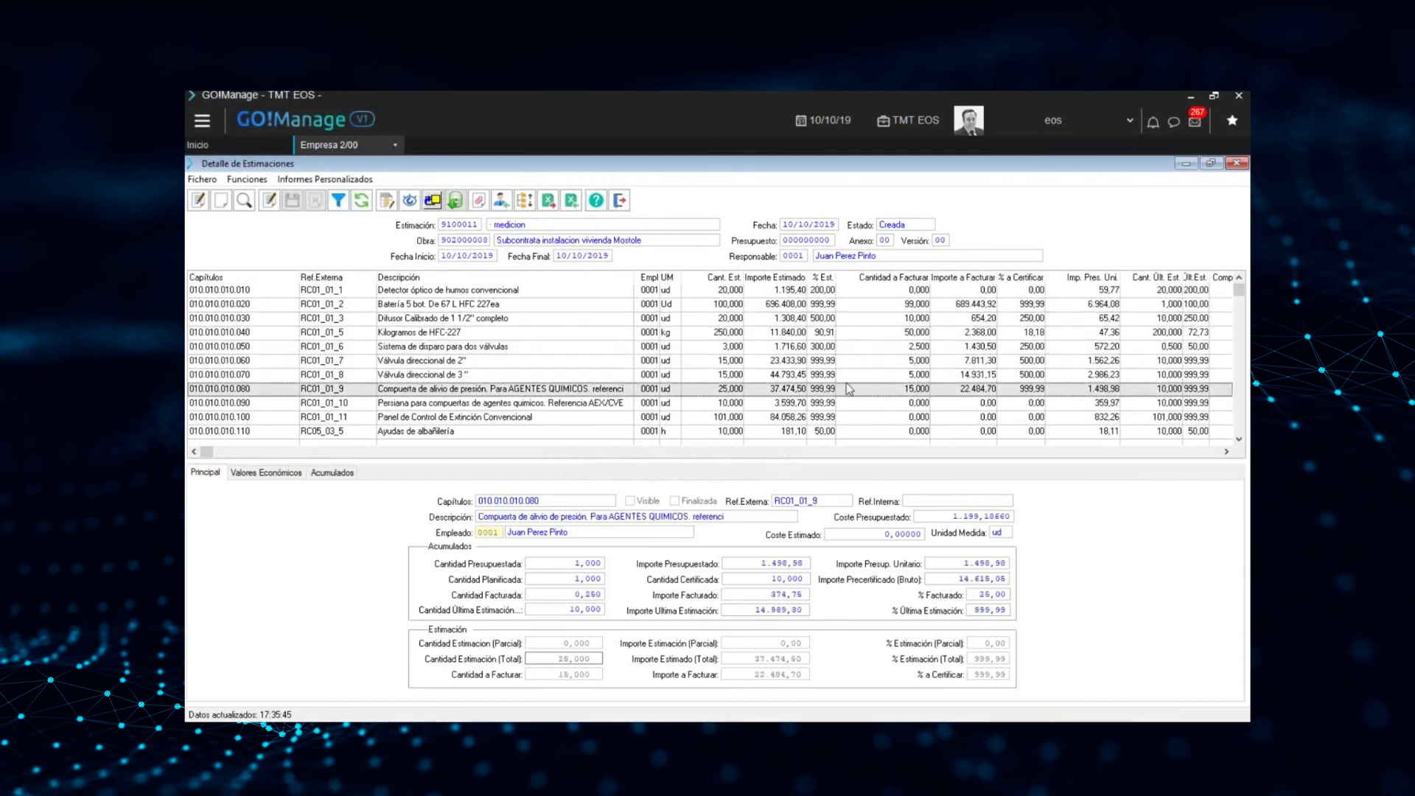
{"action": "left_click", "coordinate": [732, 308]}
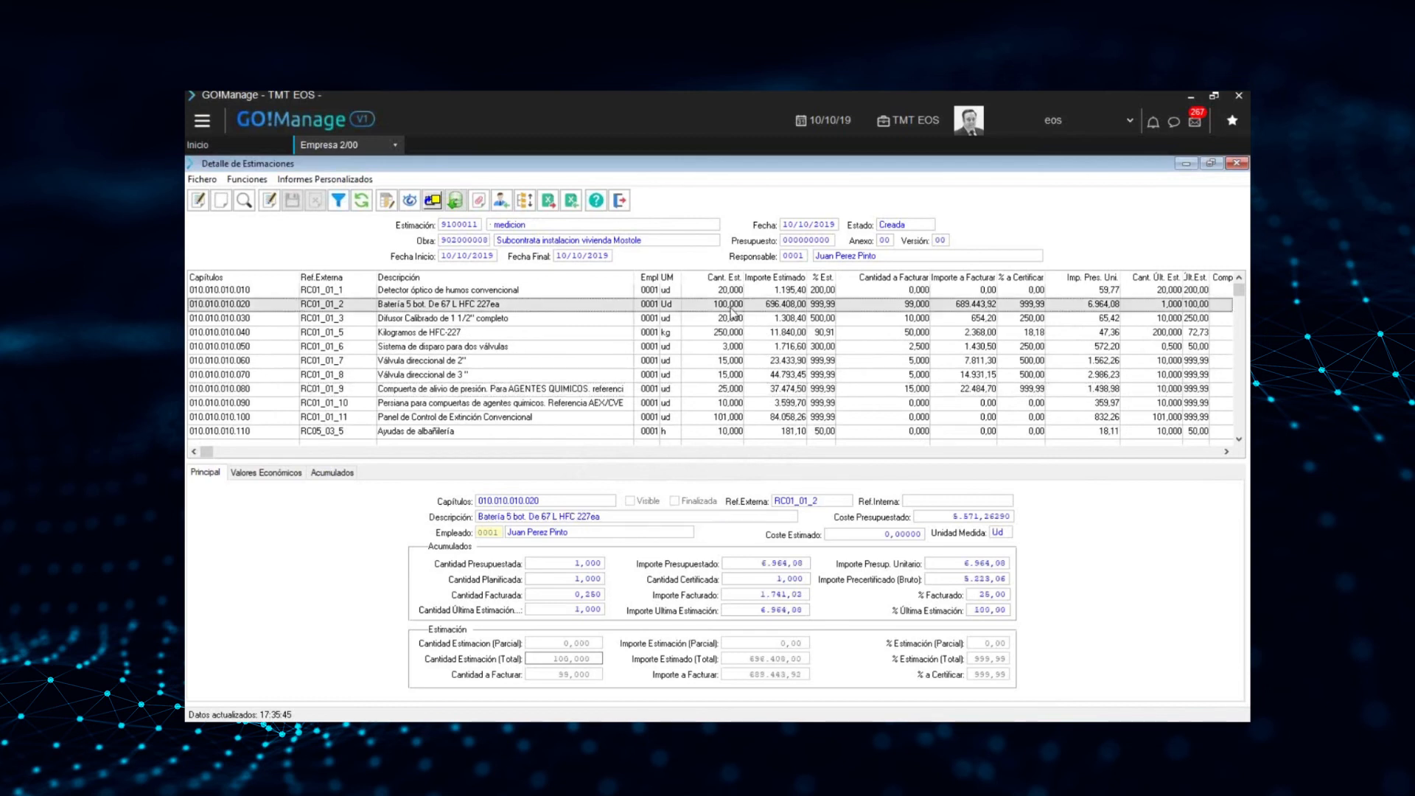
{"action": "left_click", "coordinate": [892, 322]}
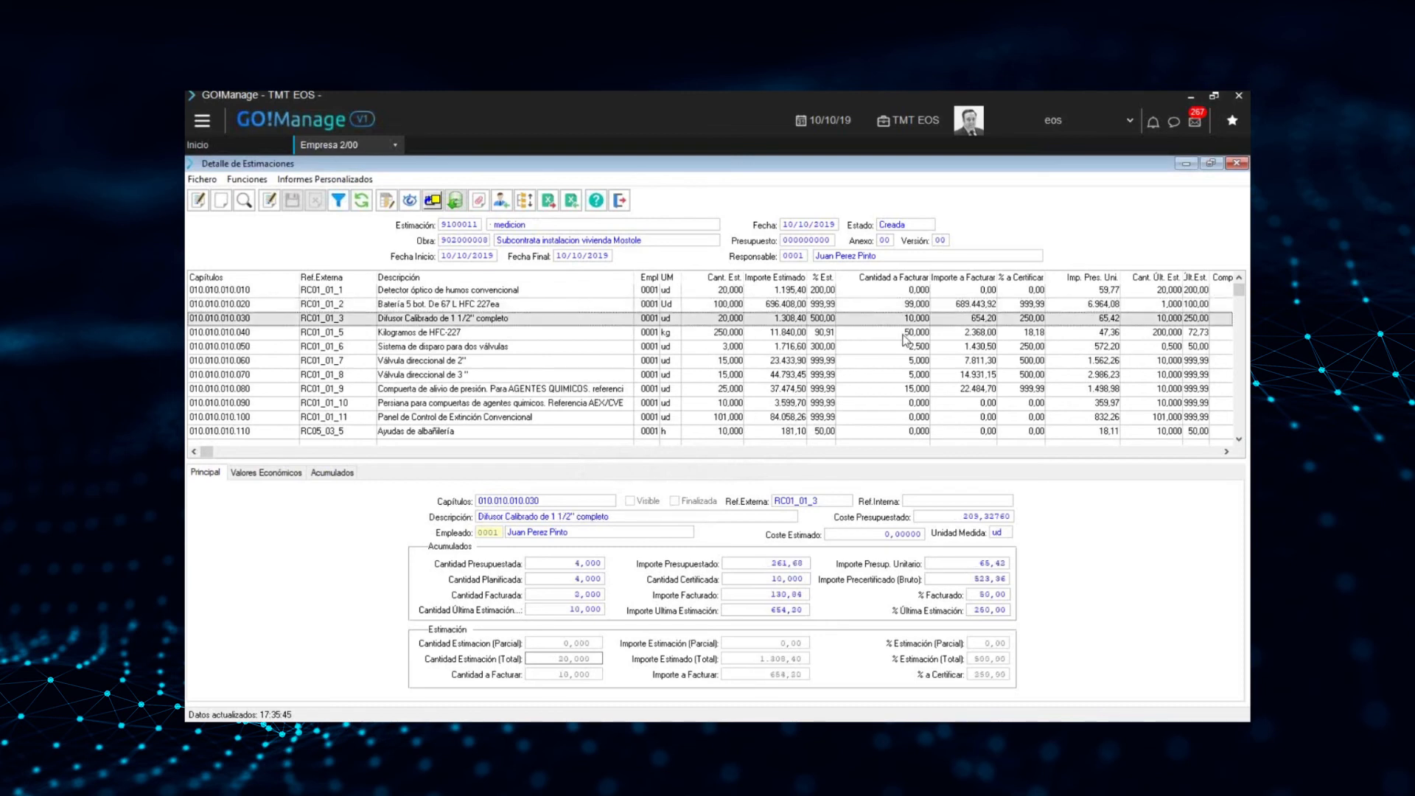
{"action": "left_click", "coordinate": [902, 333]}
{"action": "left_click", "coordinate": [889, 348]}
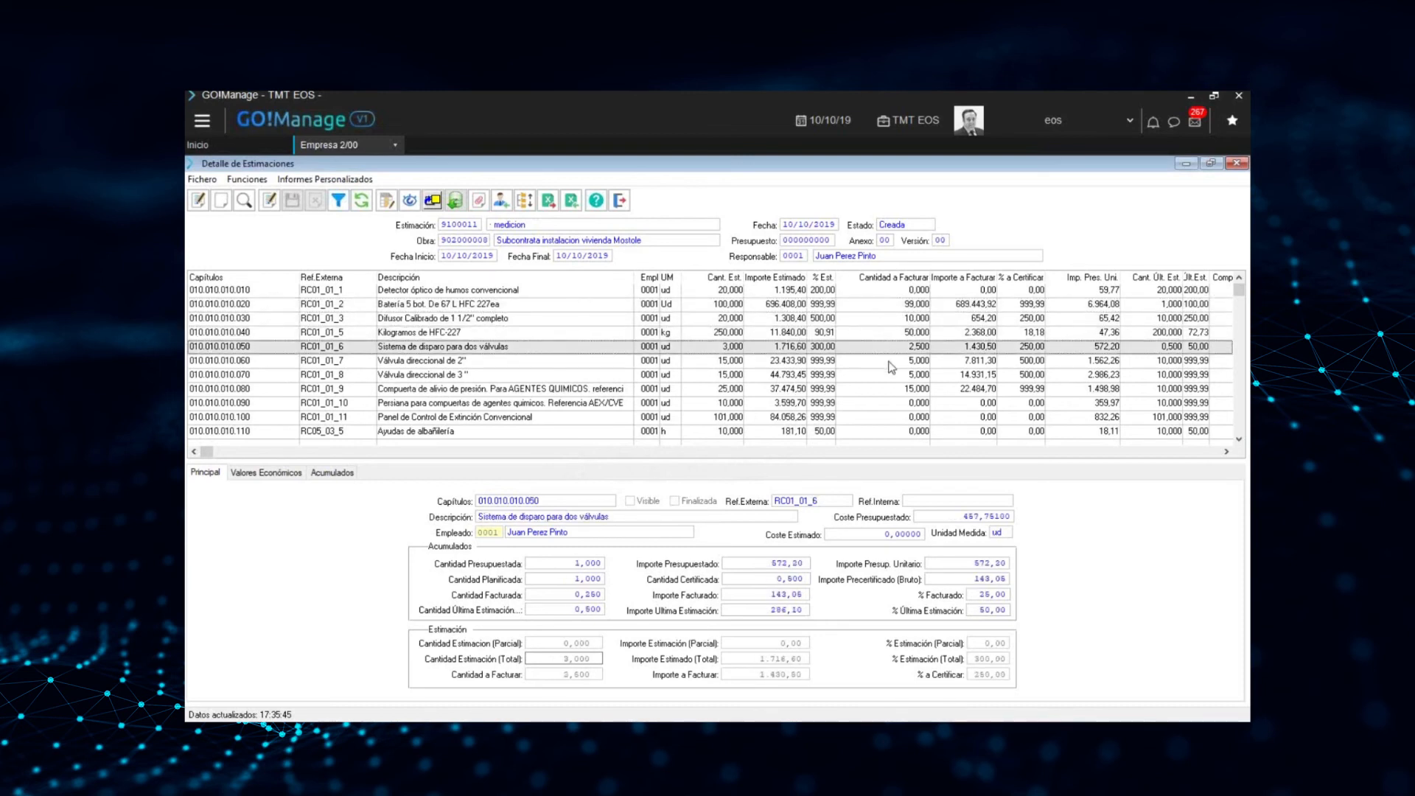
{"action": "left_click", "coordinate": [889, 362]}
{"action": "left_click", "coordinate": [888, 376]}
{"action": "left_click", "coordinate": [887, 389]}
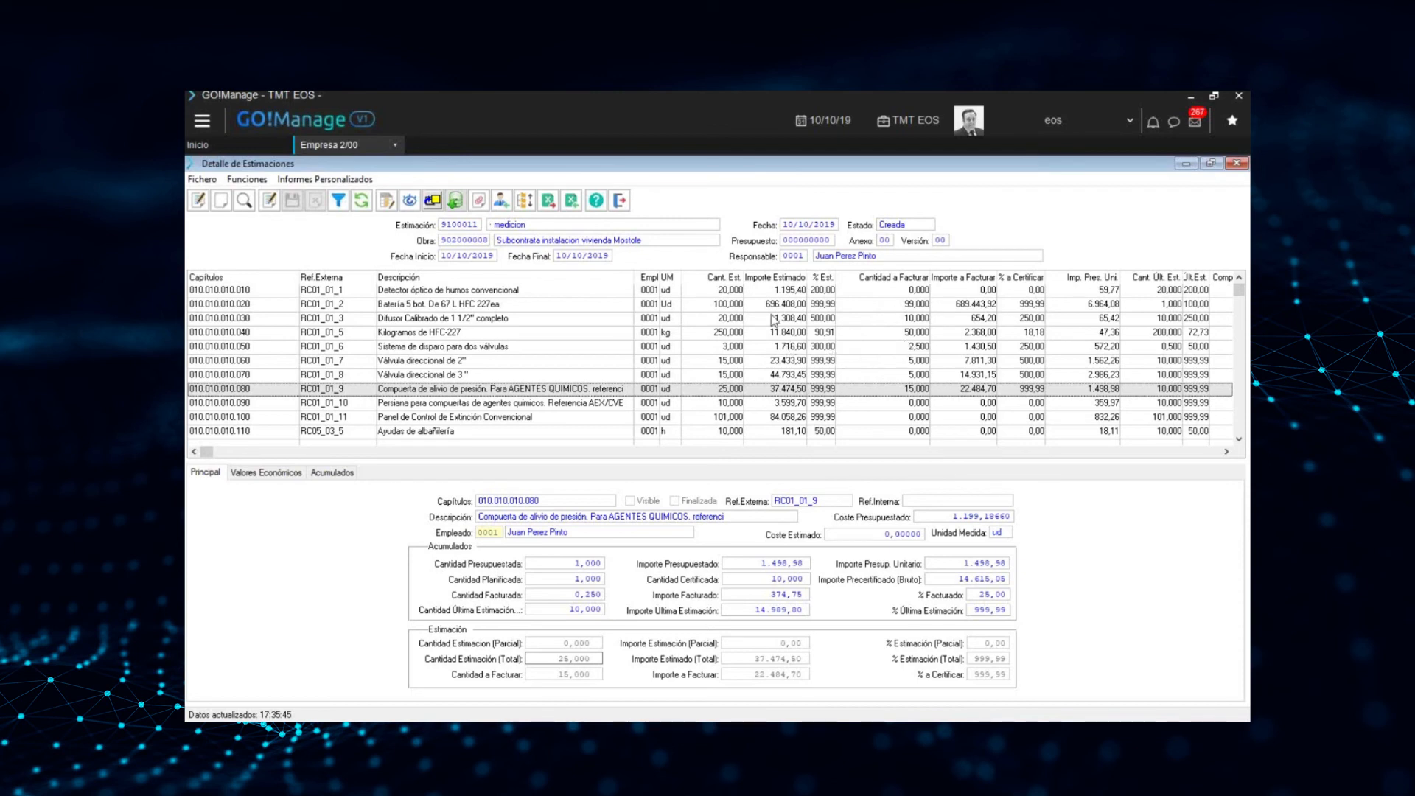
Leave the estimation detail and output the measurement's Mediciones de Avance report, form 01, for viewing as a PDF
{"action": "left_click", "coordinate": [622, 201]}
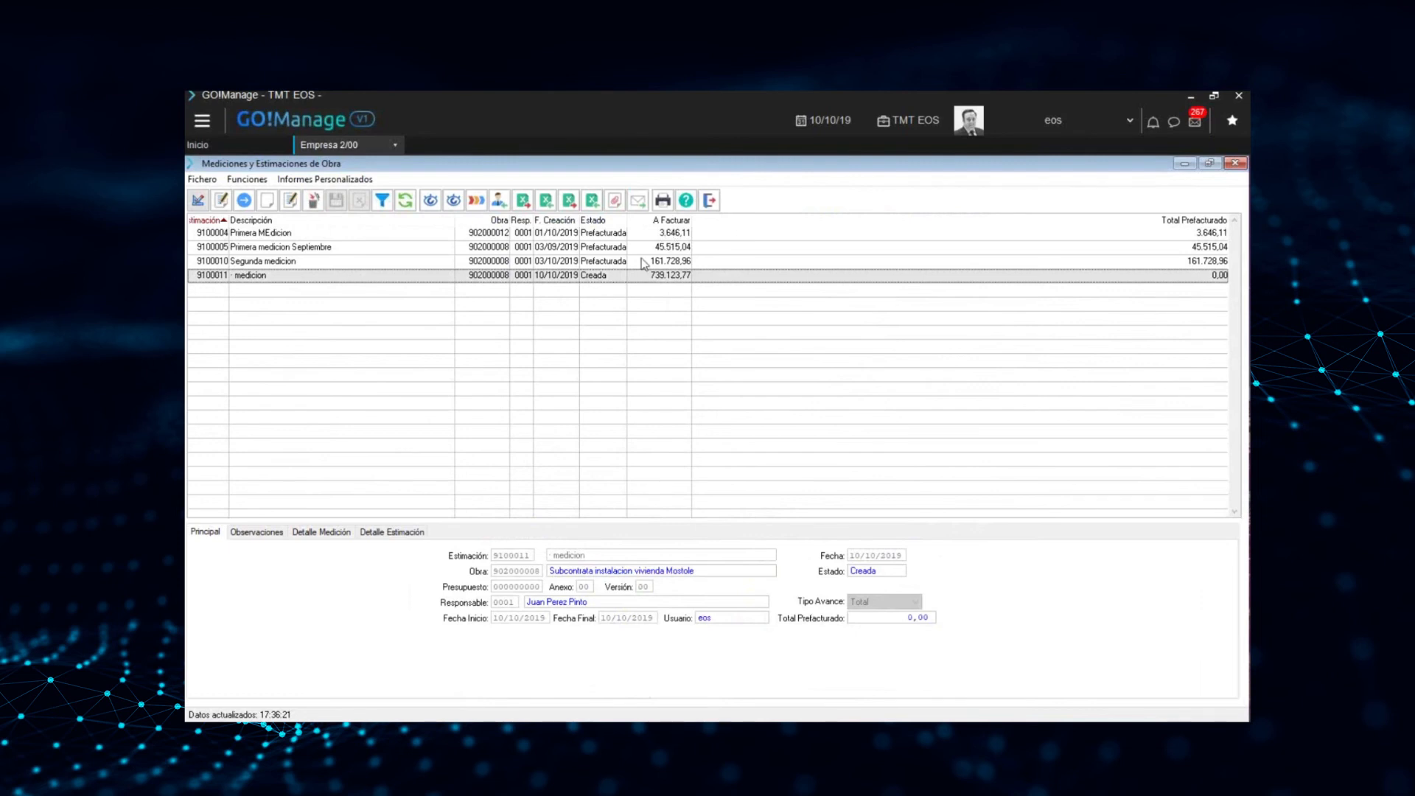
{"action": "left_click", "coordinate": [663, 200]}
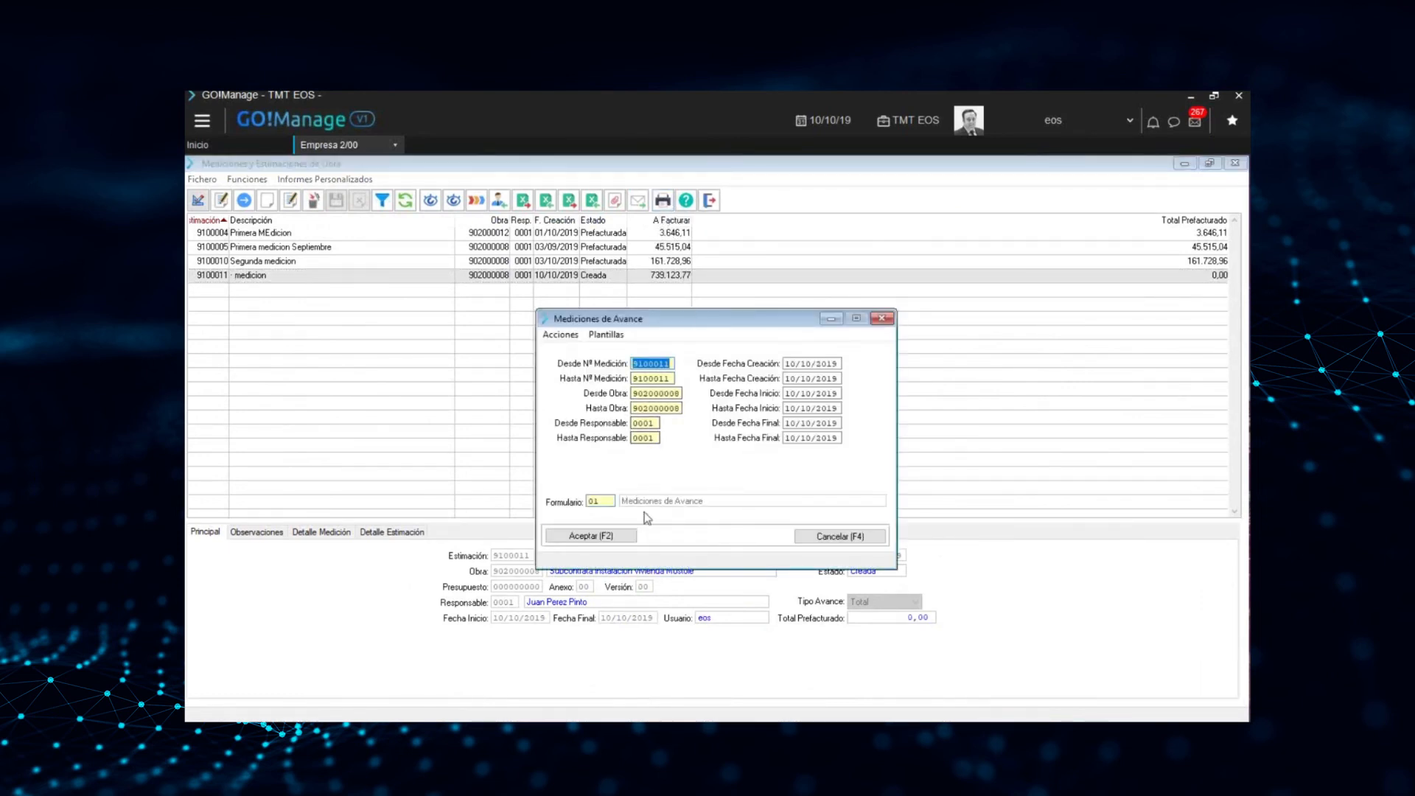
{"action": "left_click", "coordinate": [614, 540]}
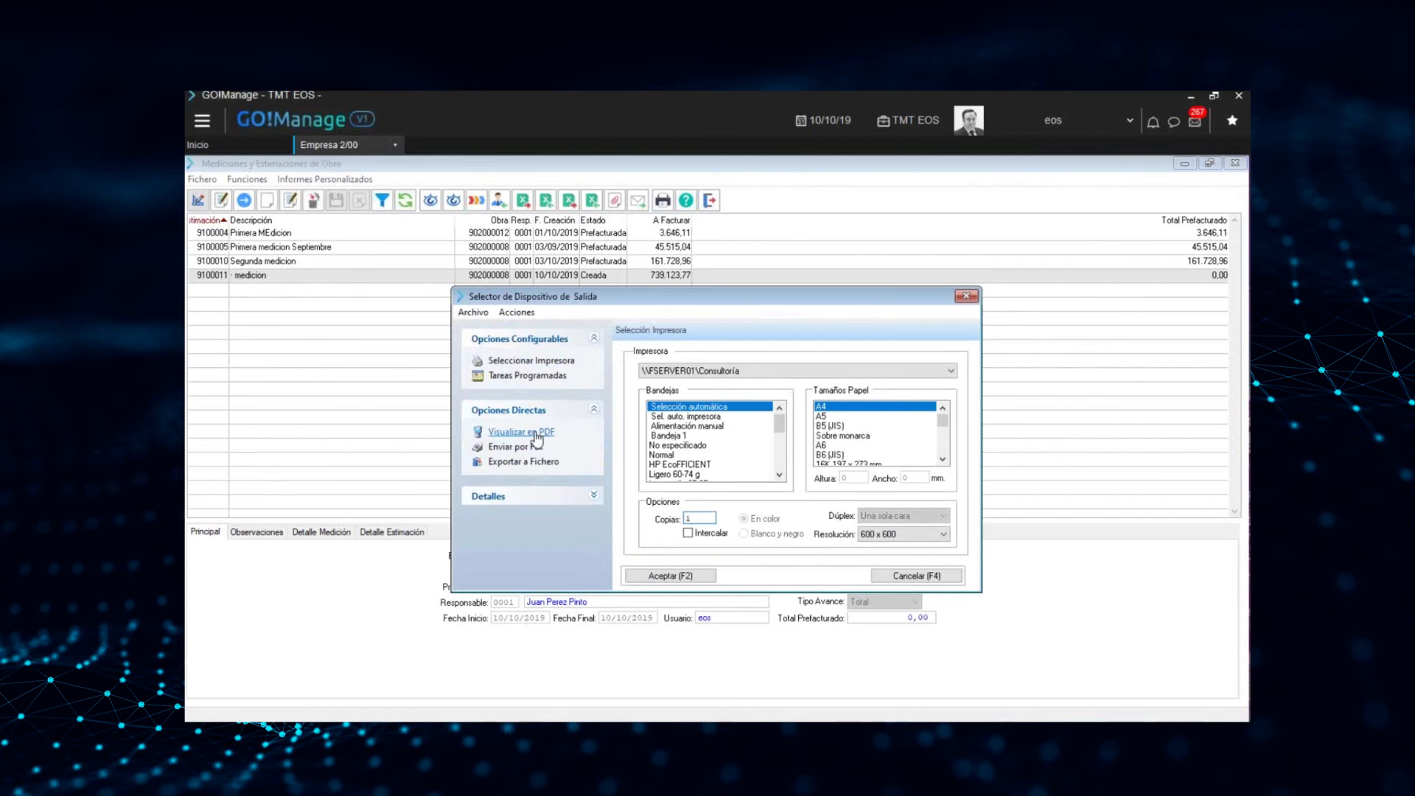
{"action": "left_click", "coordinate": [541, 433]}
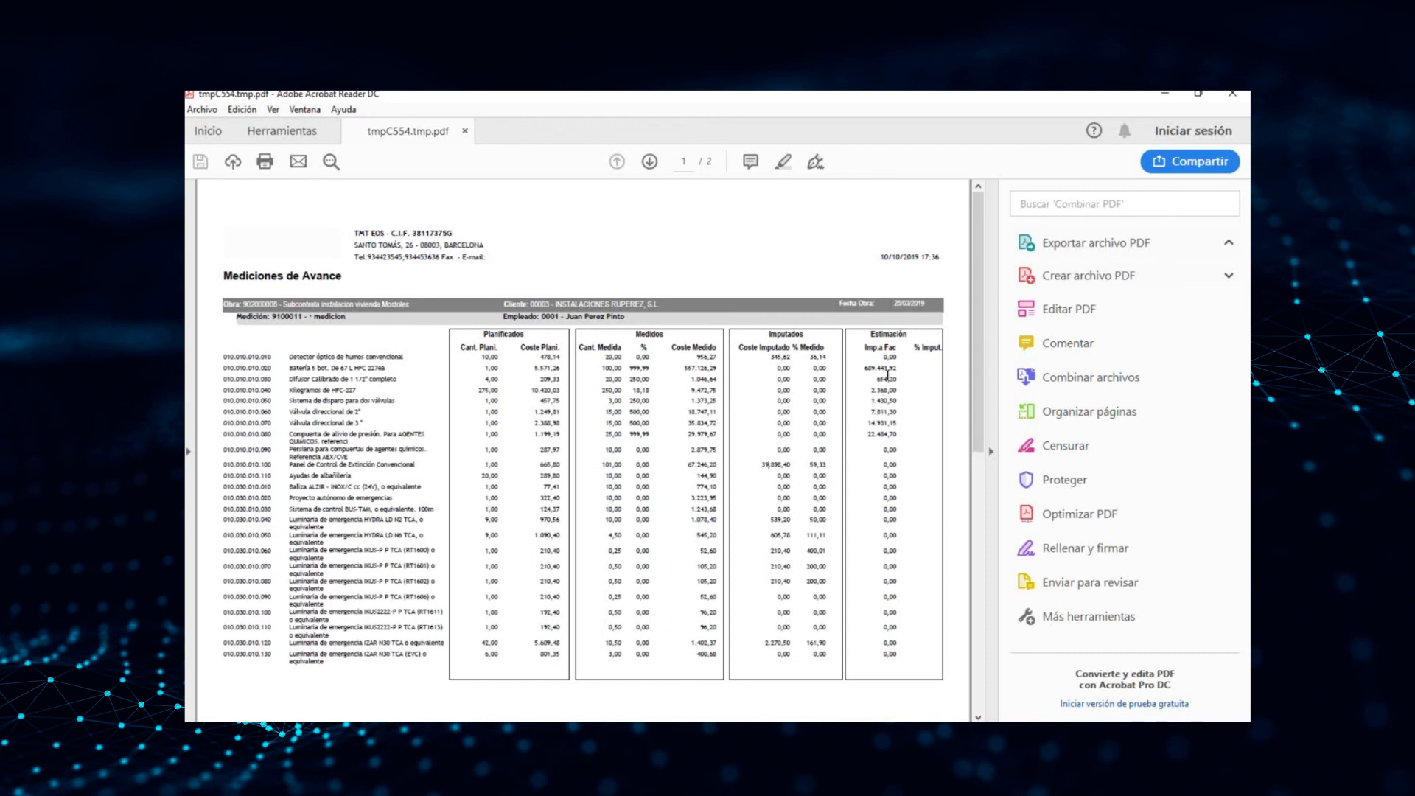
Examine the report's total row on page 2, comparing planned cost, measured quantity and cost, imputed cost, and the estimation amount and percentage
{"action": "scroll", "coordinate": [883, 413], "scroll_direction": "down", "scroll_amount": 3}
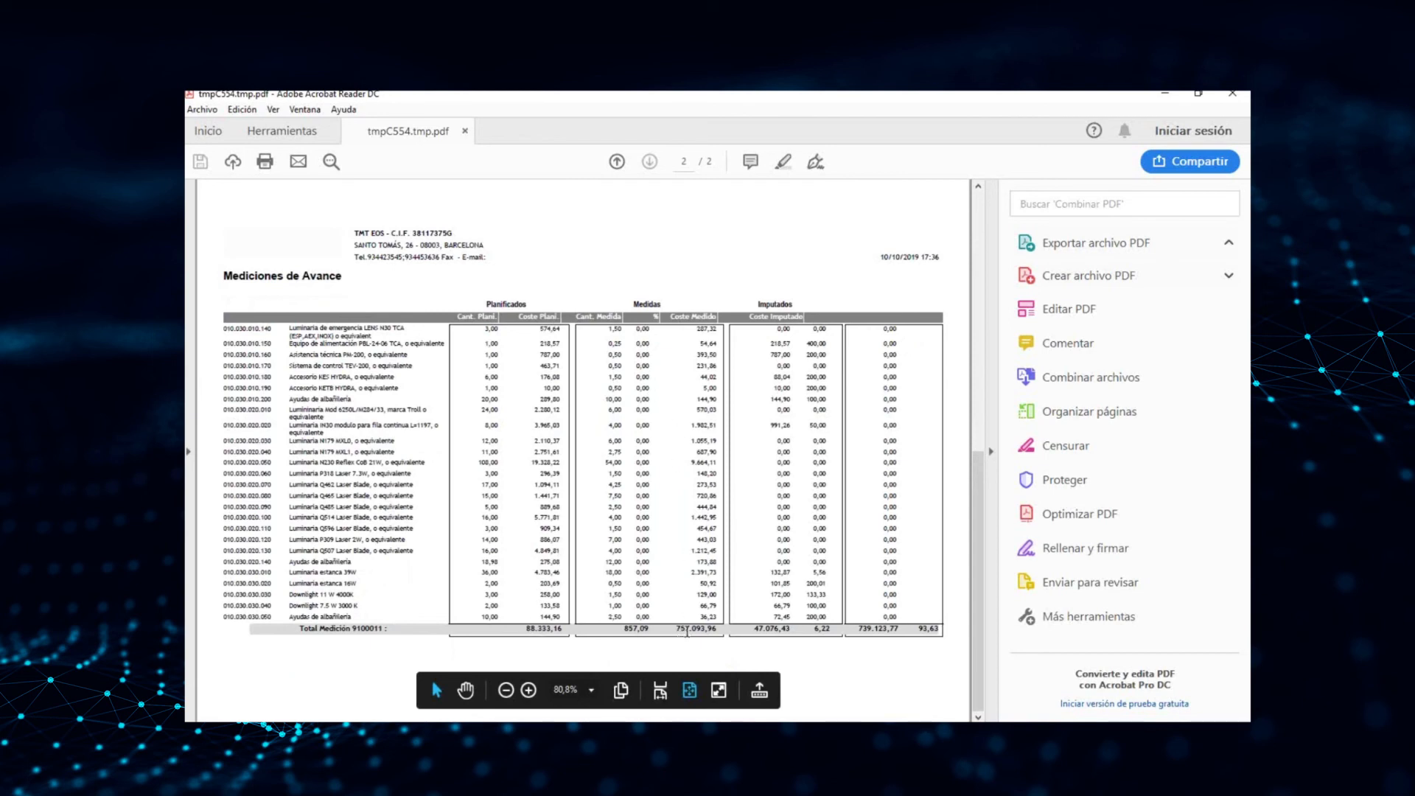
{"action": "left_click_drag", "start_coordinate": [650, 630], "coordinate": [624, 631]}
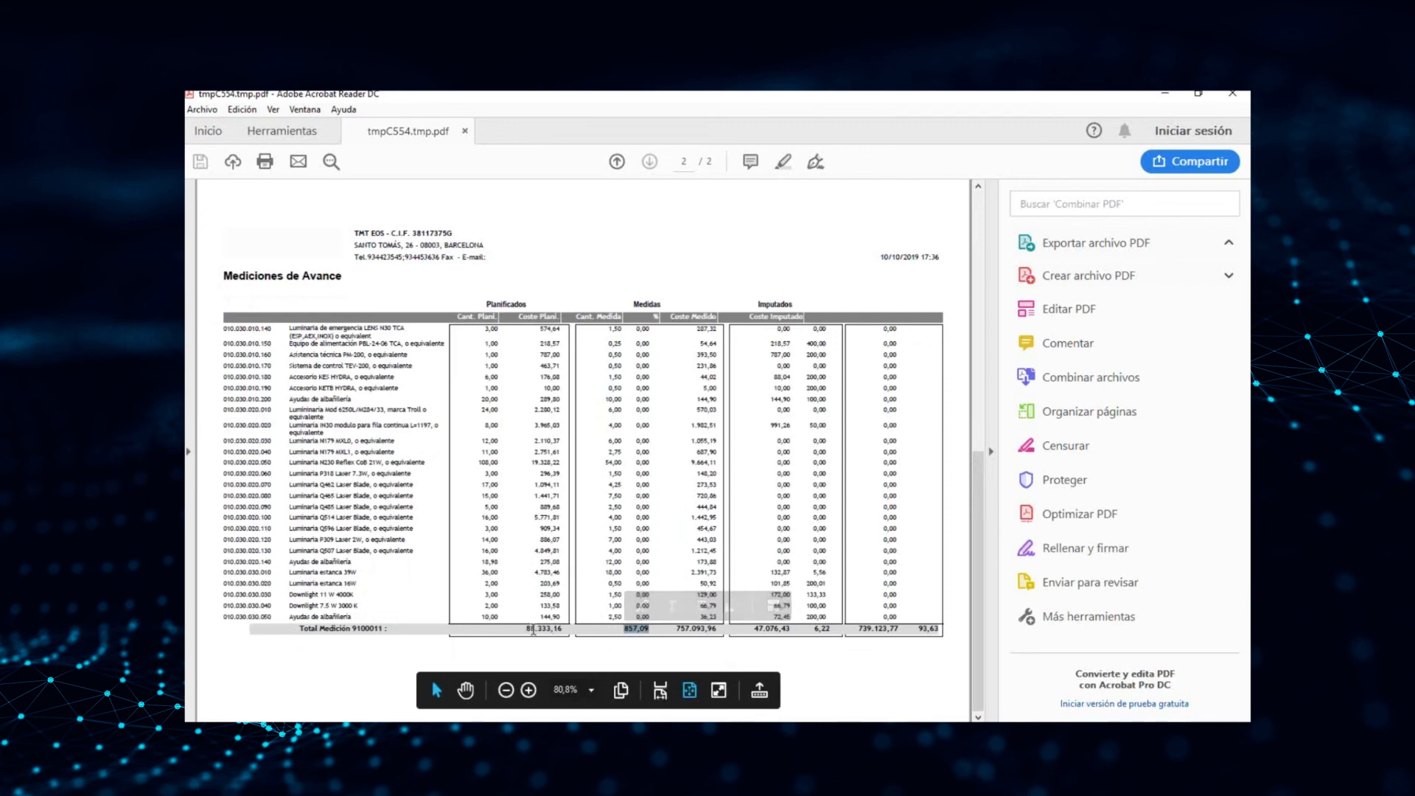
{"action": "left_click_drag", "start_coordinate": [528, 631], "coordinate": [551, 630]}
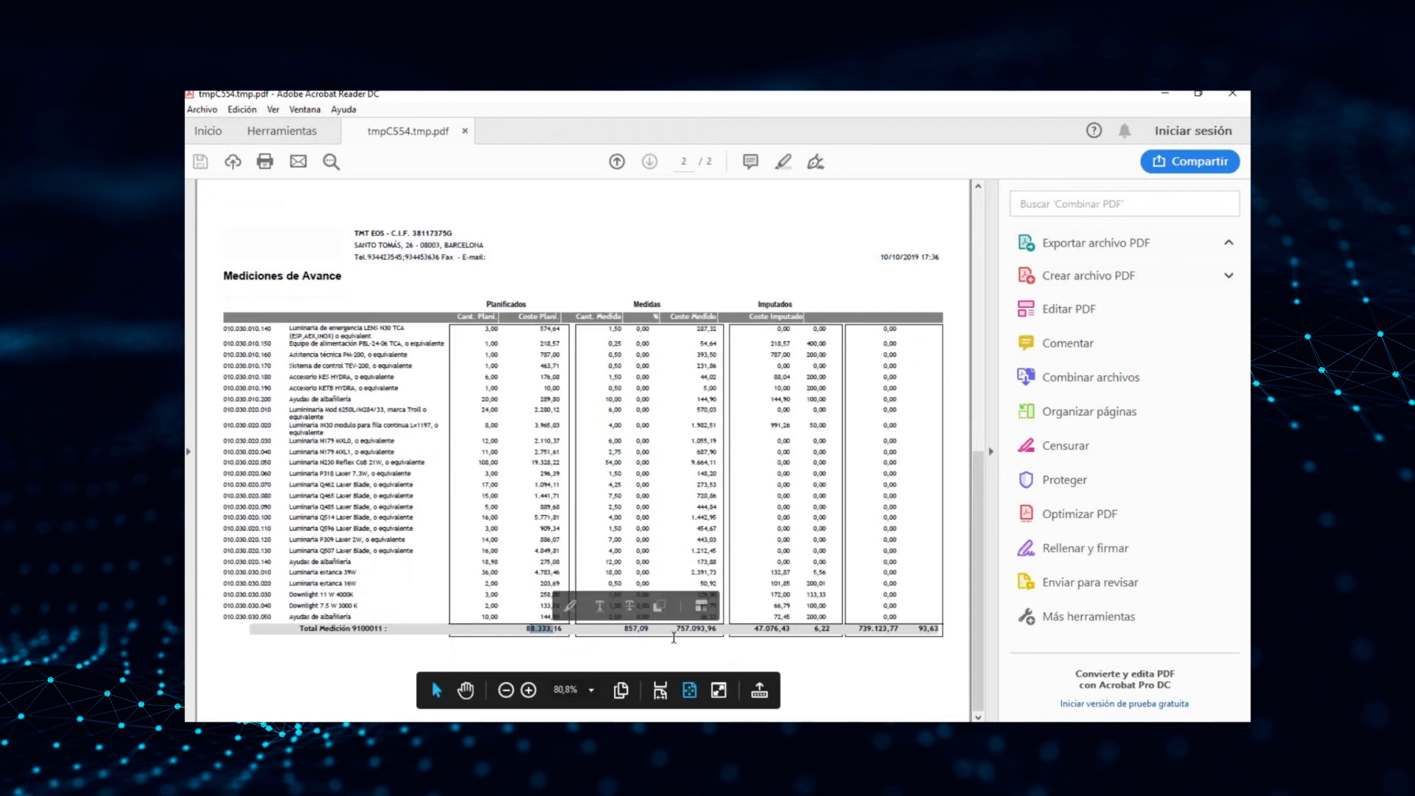
{"action": "left_click_drag", "start_coordinate": [719, 630], "coordinate": [624, 630]}
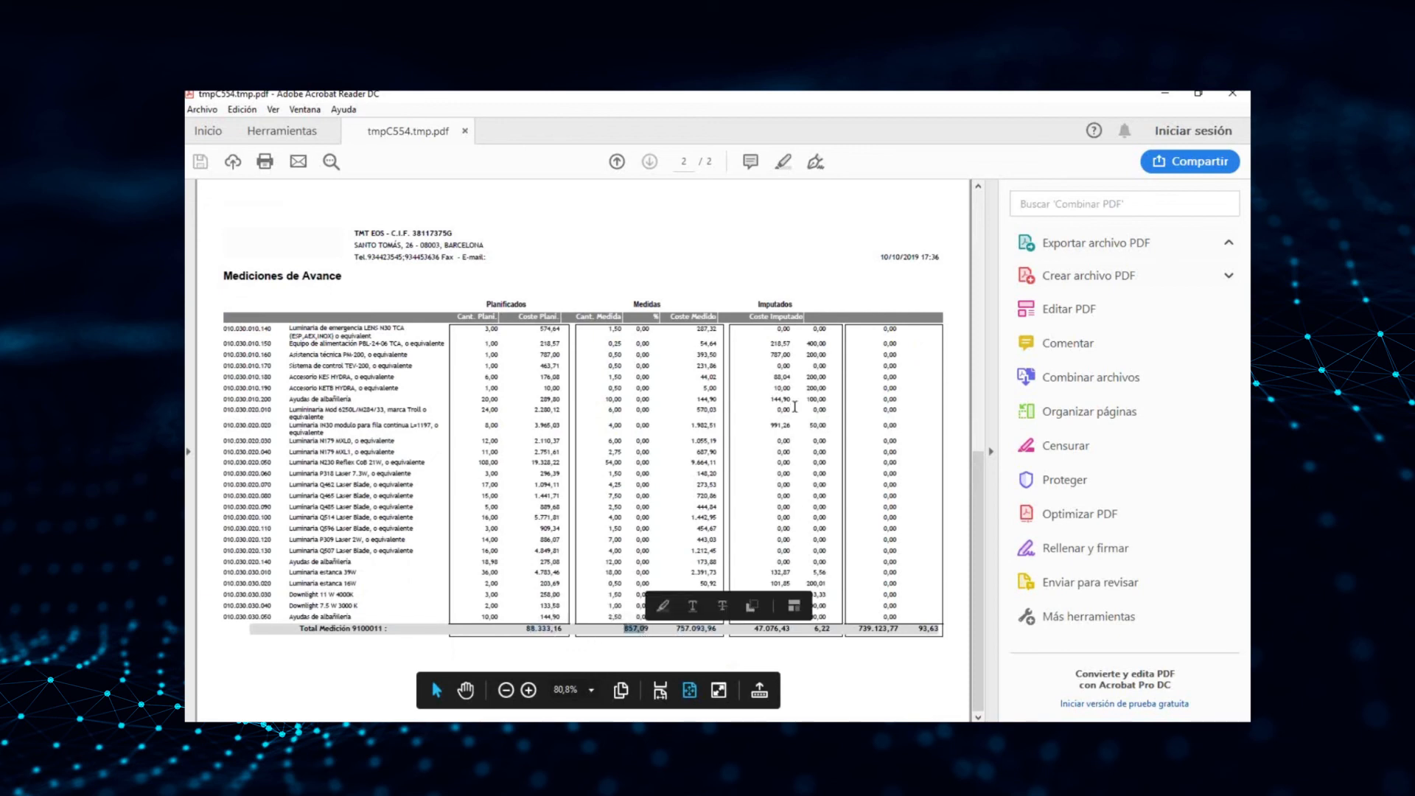
{"action": "left_click_drag", "start_coordinate": [754, 630], "coordinate": [790, 633]}
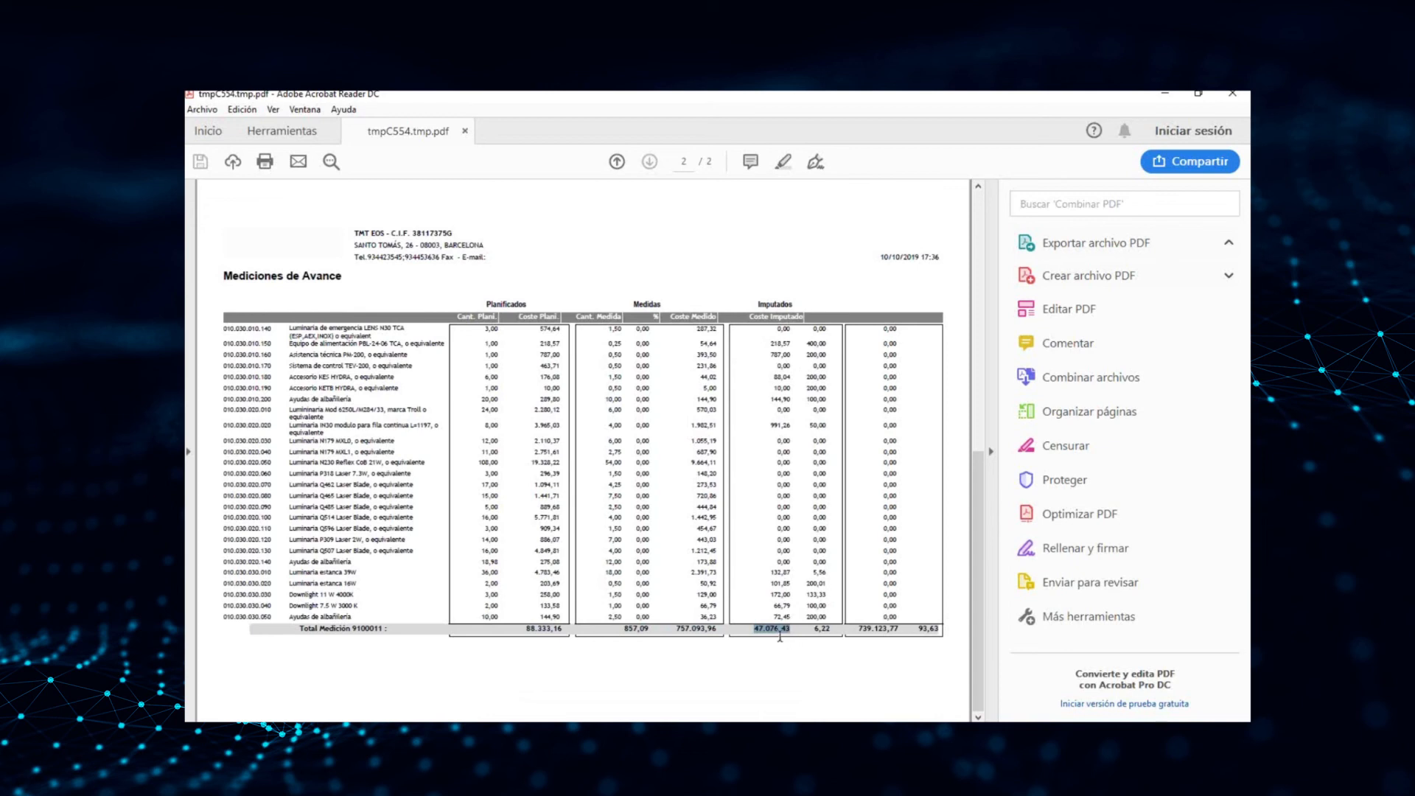
{"action": "left_click", "coordinate": [862, 629]}
{"action": "left_click_drag", "start_coordinate": [862, 629], "coordinate": [901, 631]}
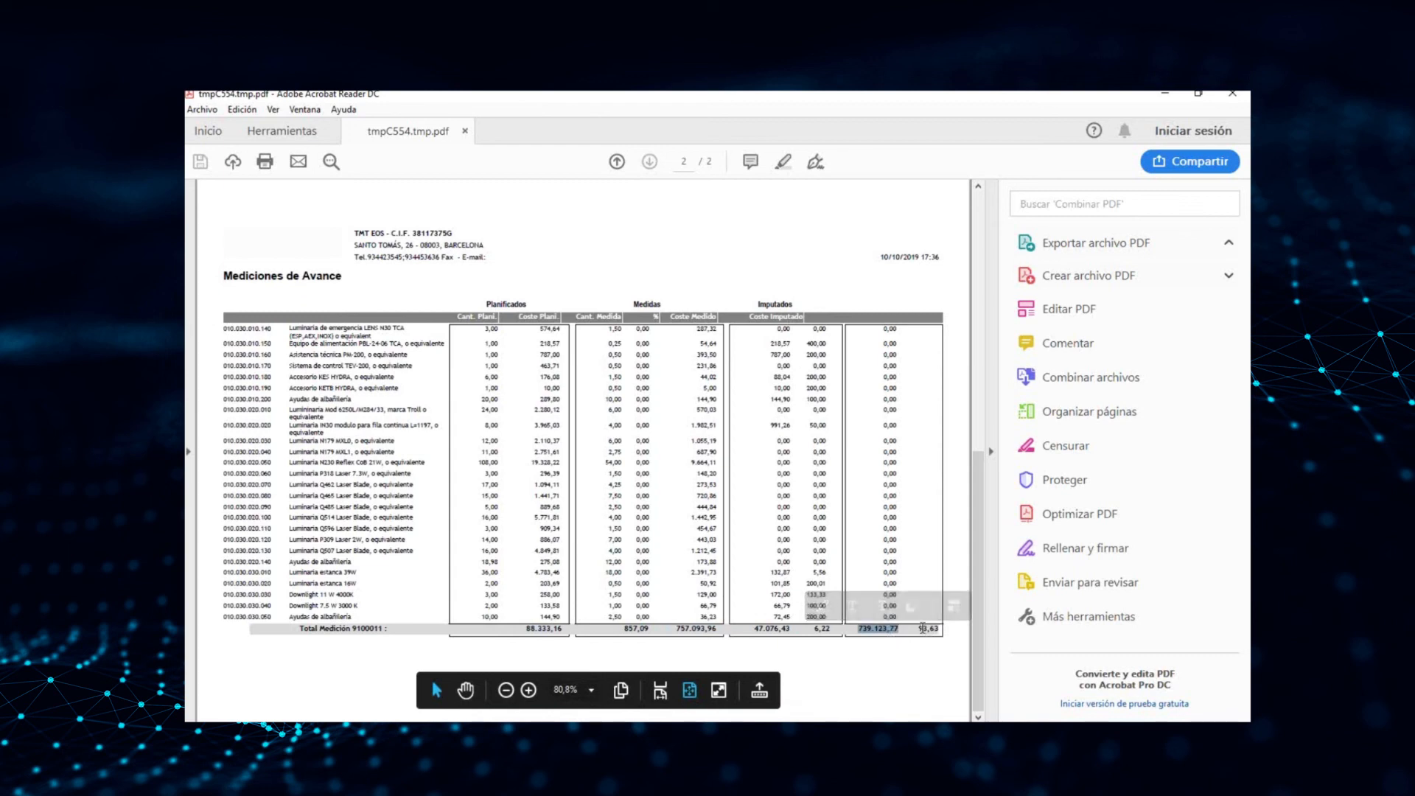
{"action": "left_click_drag", "start_coordinate": [919, 629], "coordinate": [929, 636]}
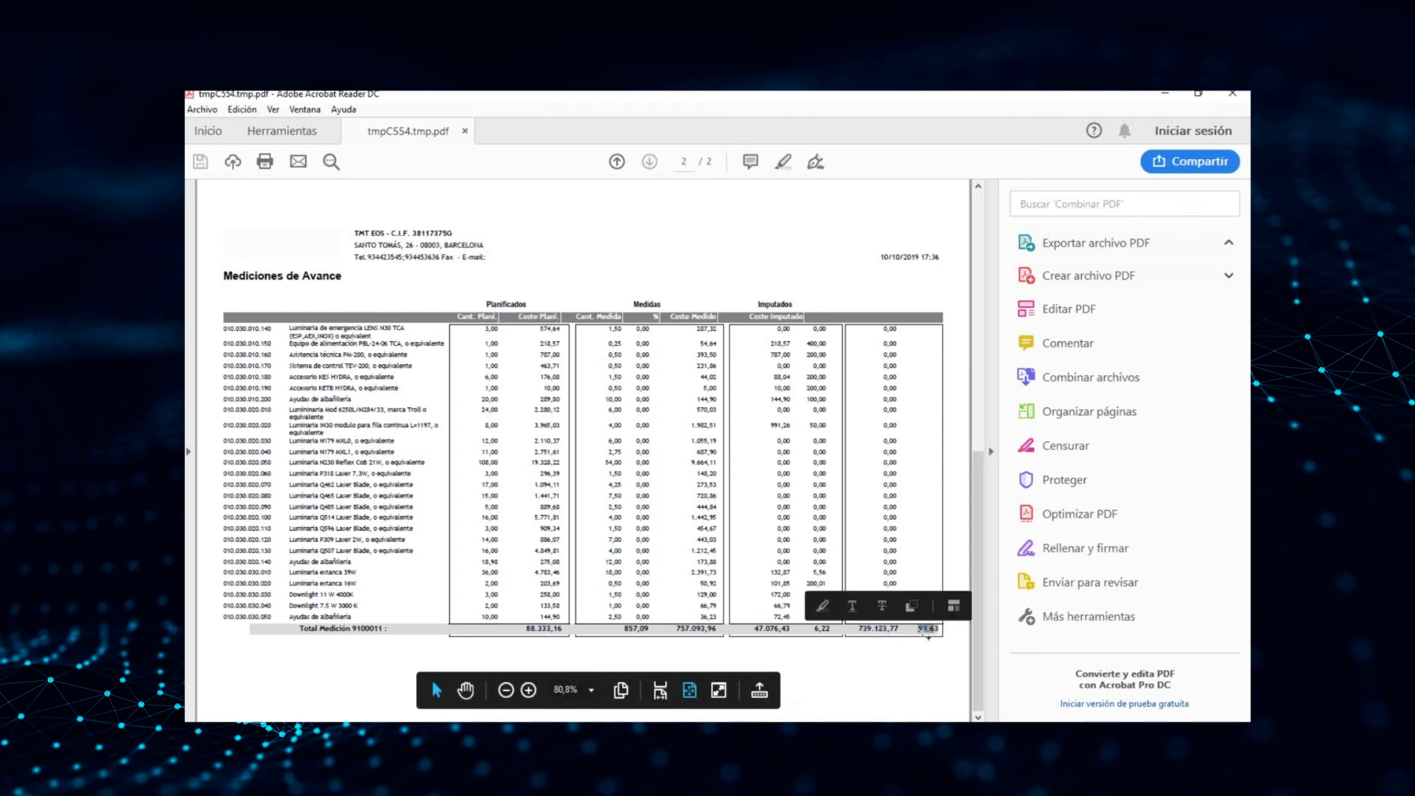
{"action": "double_click", "coordinate": [886, 630]}
{"action": "triple_click", "coordinate": [885, 630]}
{"action": "double_click", "coordinate": [876, 632]}
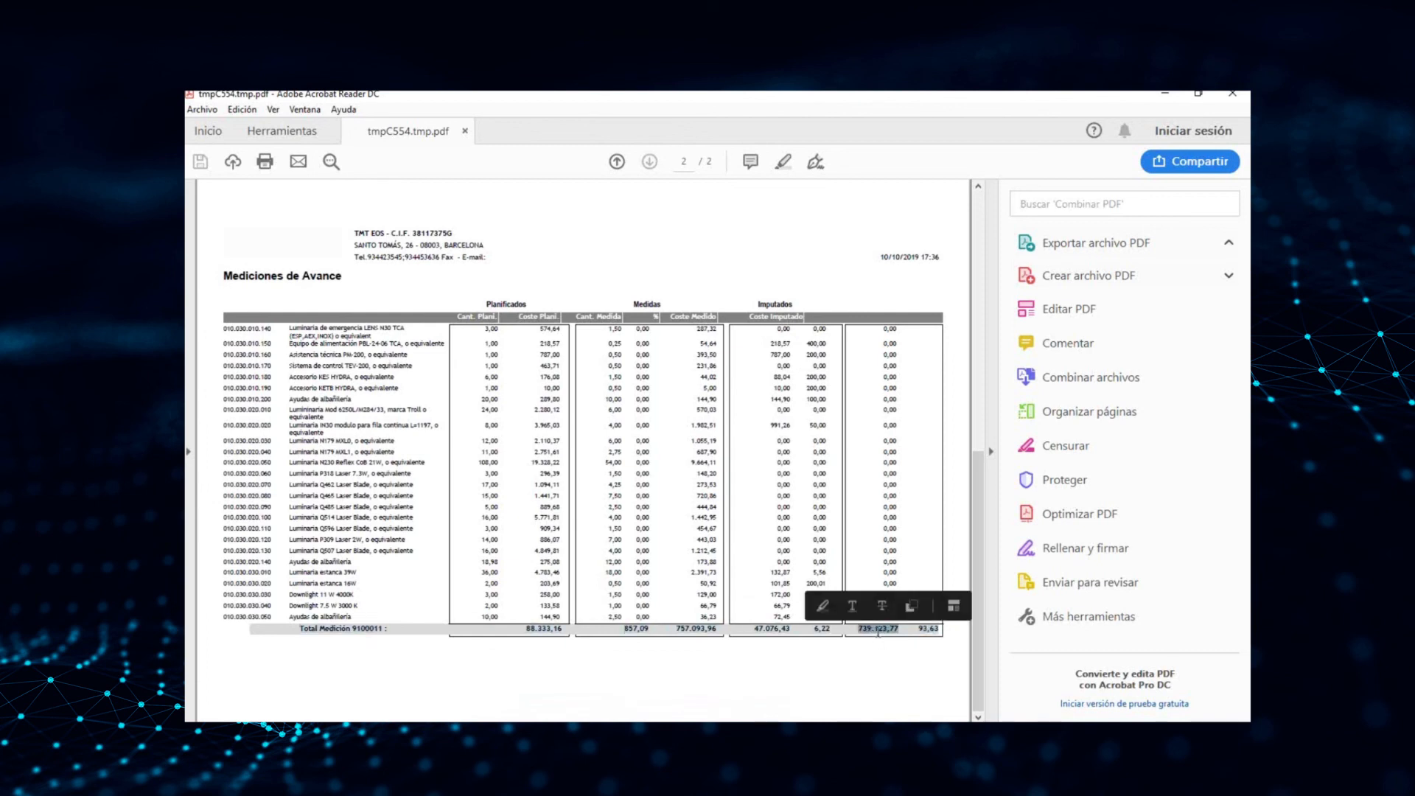
{"action": "left_click", "coordinate": [926, 632]}
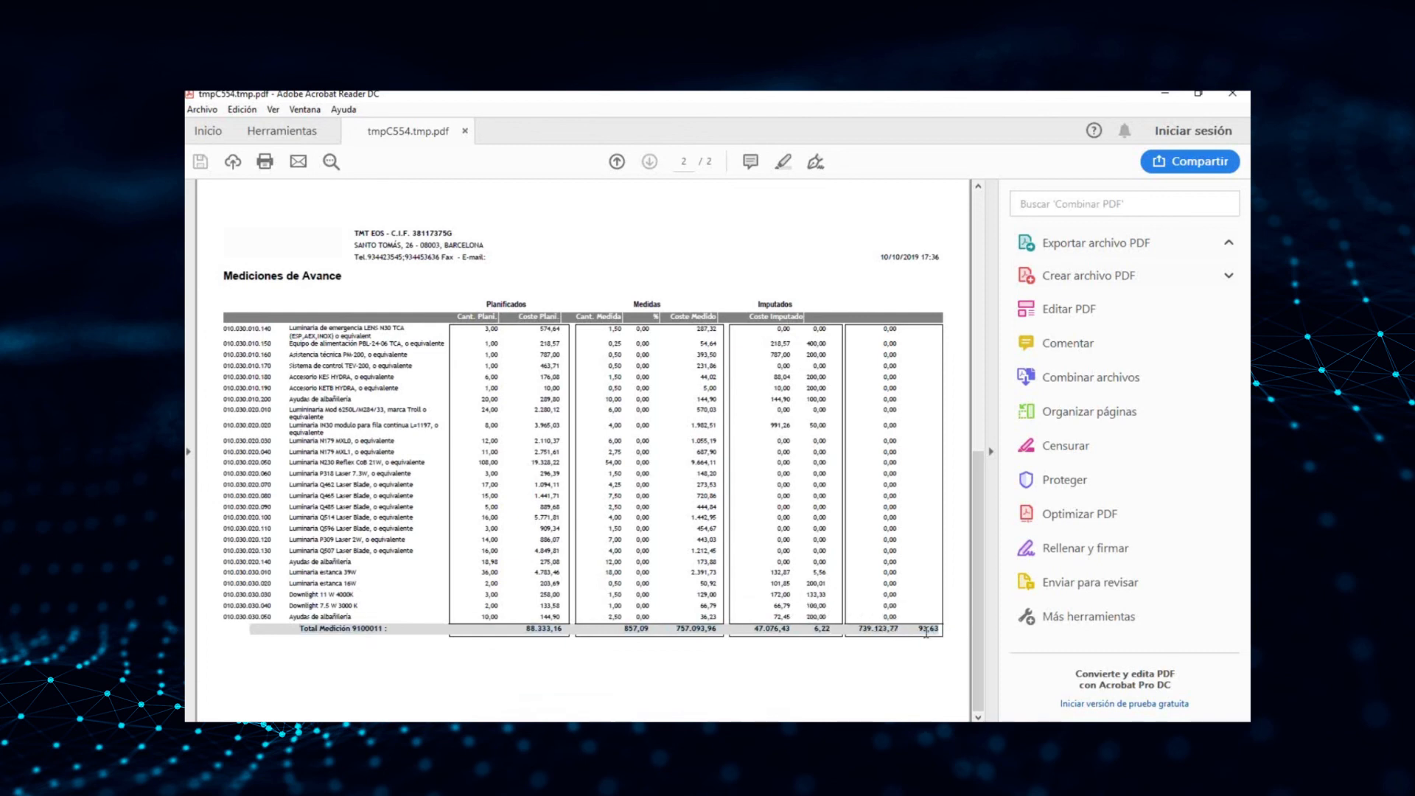
Compare the report's total estimation amount with its imputed cost, and close the PDF and the Mediciones de Avance dialog
{"action": "double_click", "coordinate": [887, 630]}
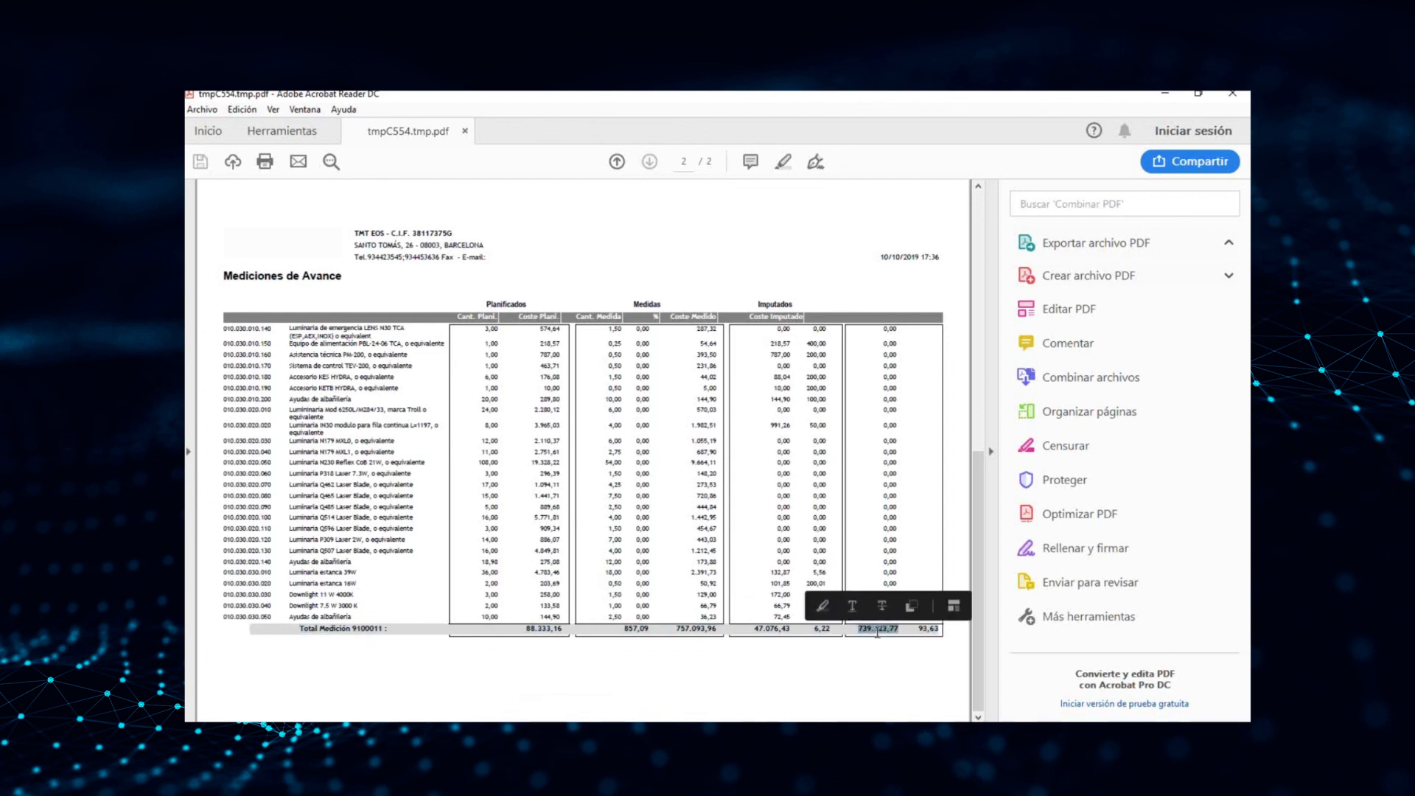
{"action": "double_click", "coordinate": [771, 631]}
{"action": "left_click", "coordinate": [893, 661]}
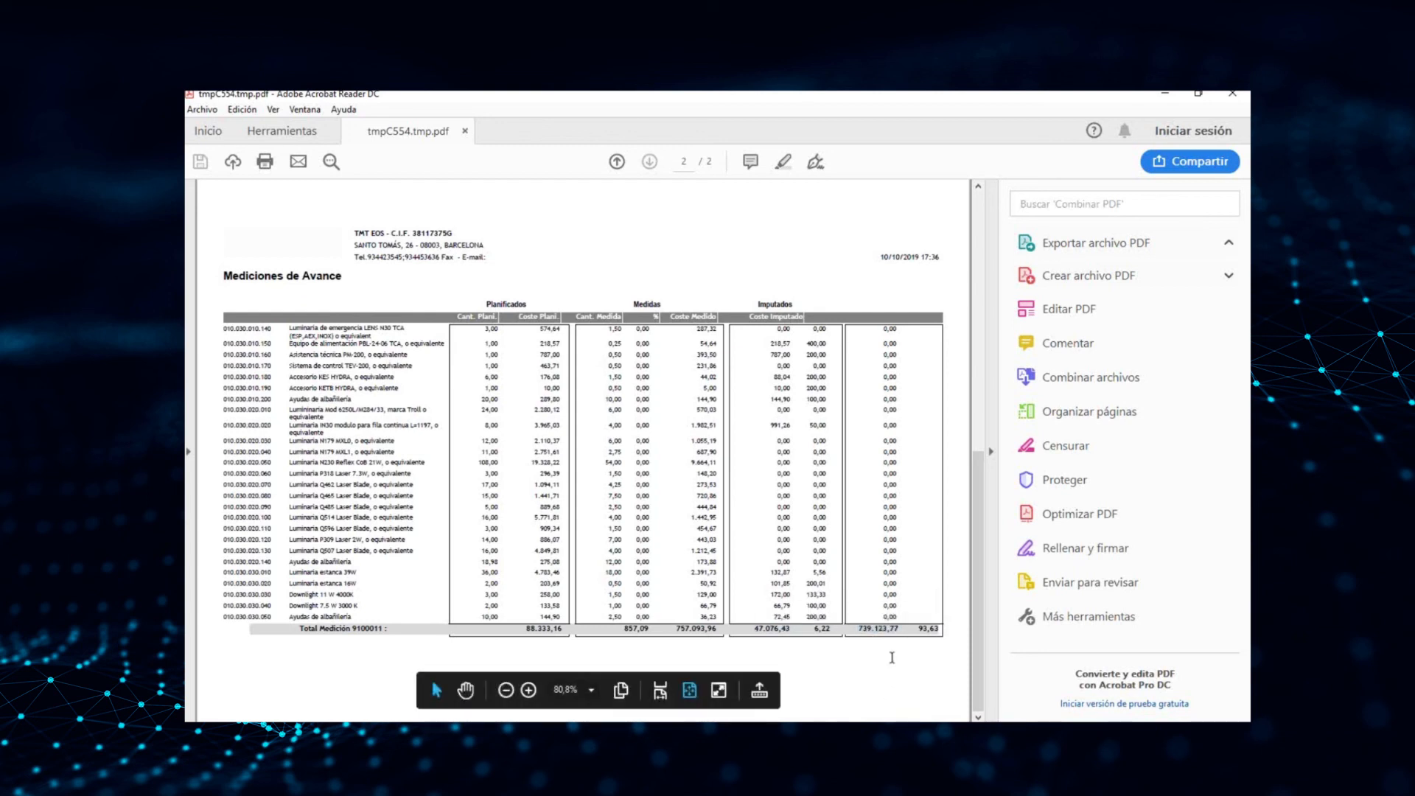
{"action": "scroll", "coordinate": [859, 625], "scroll_direction": "up", "scroll_amount": 2}
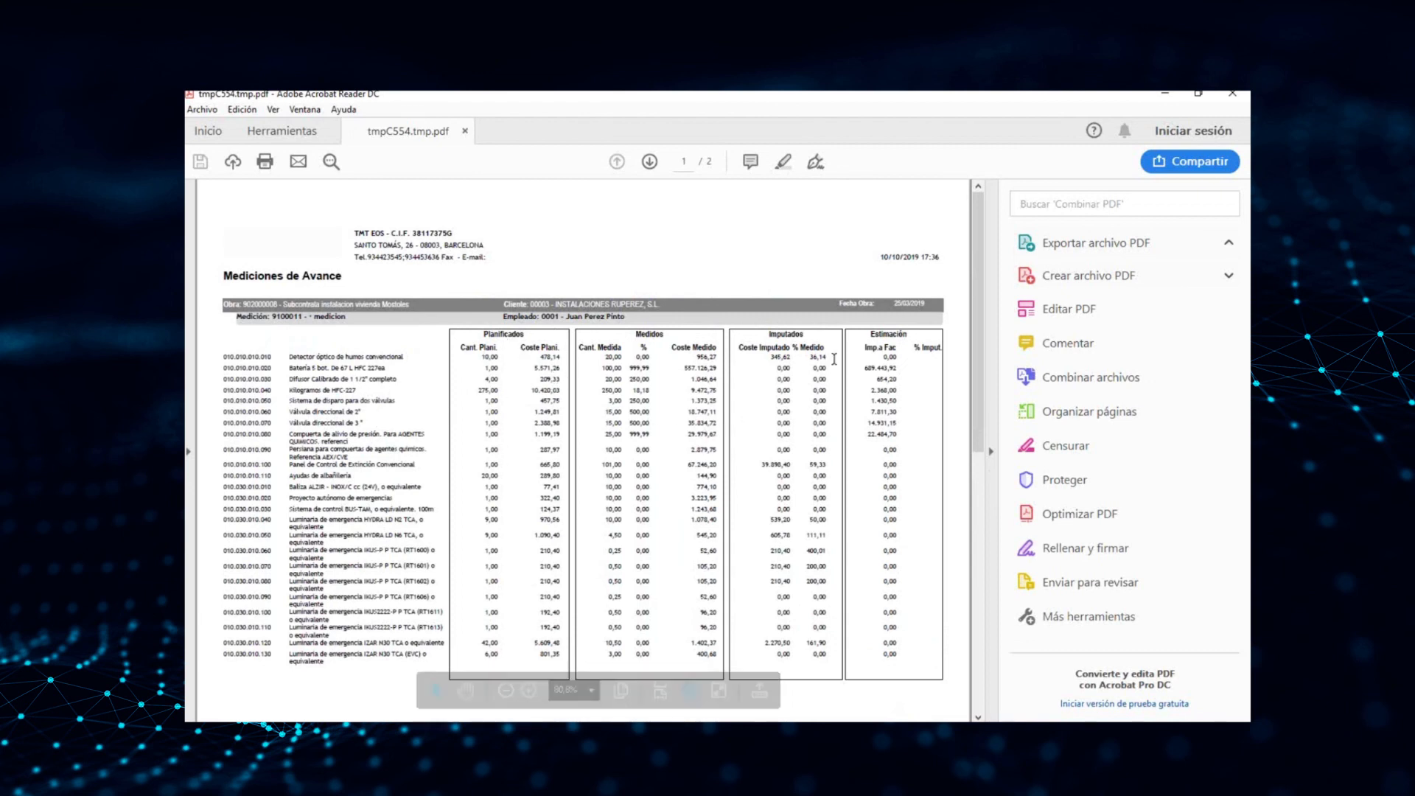
{"action": "left_click", "coordinate": [1233, 94]}
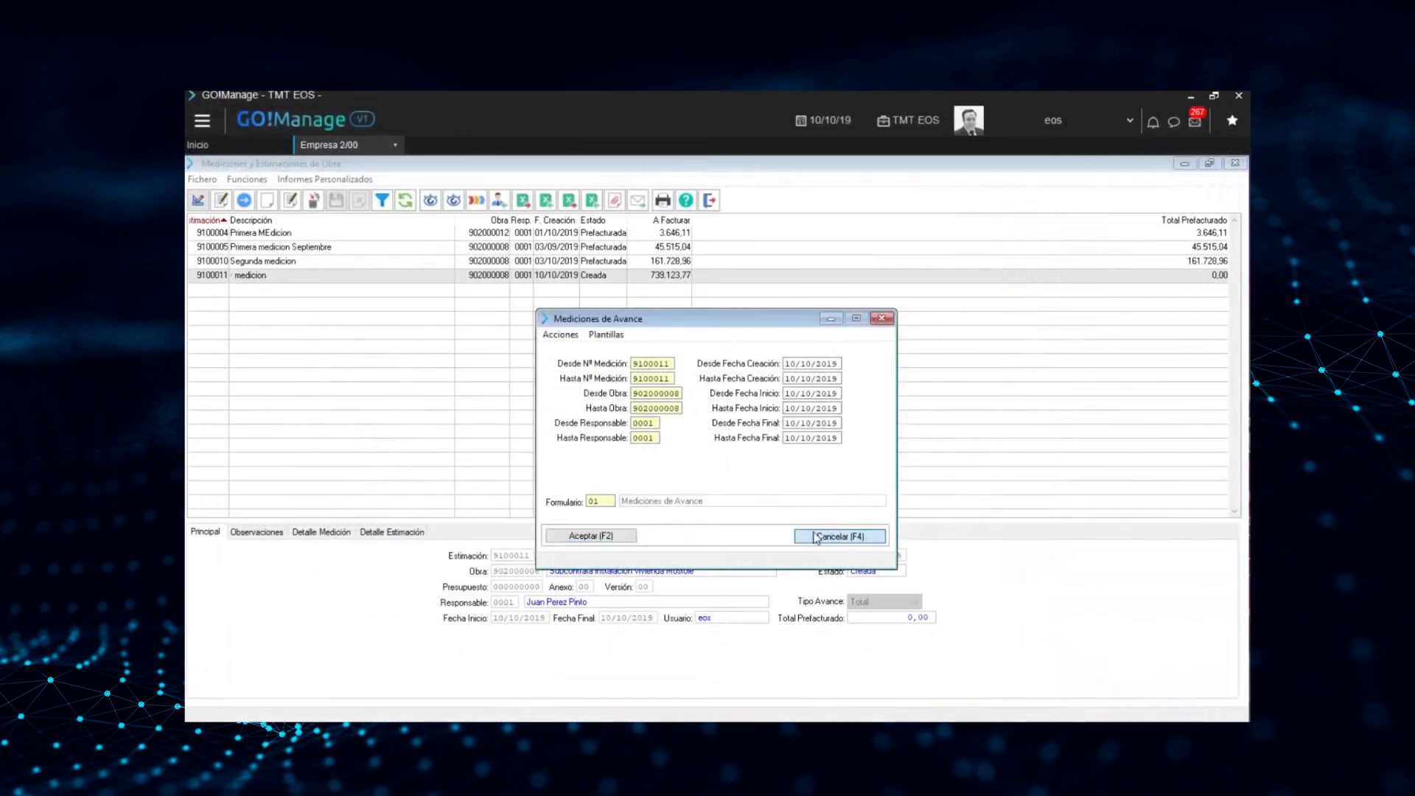
{"action": "left_click", "coordinate": [841, 536]}
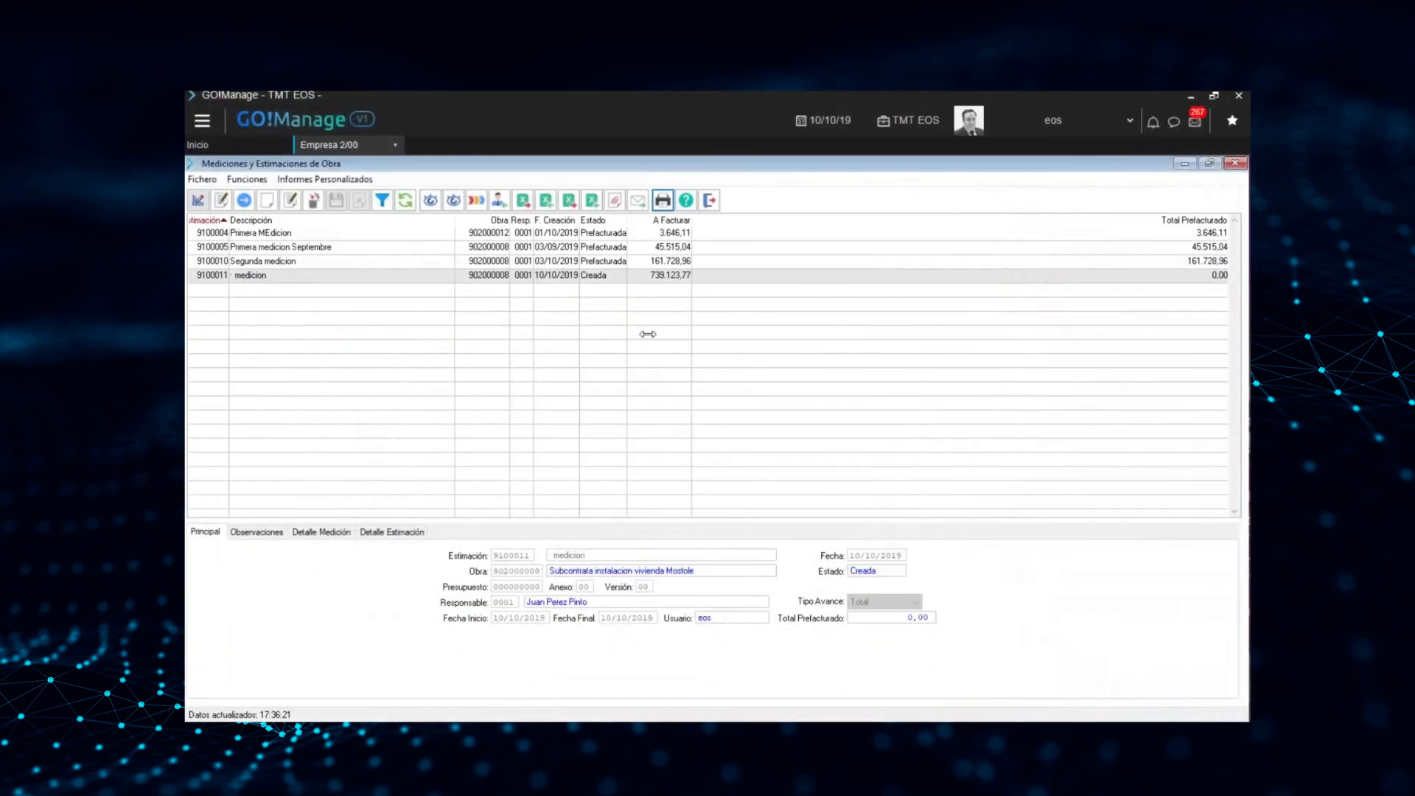
Open the obra related to the new measurement, review its Valores Económicos, and return to the measurements list
{"action": "right_click", "coordinate": [371, 274]}
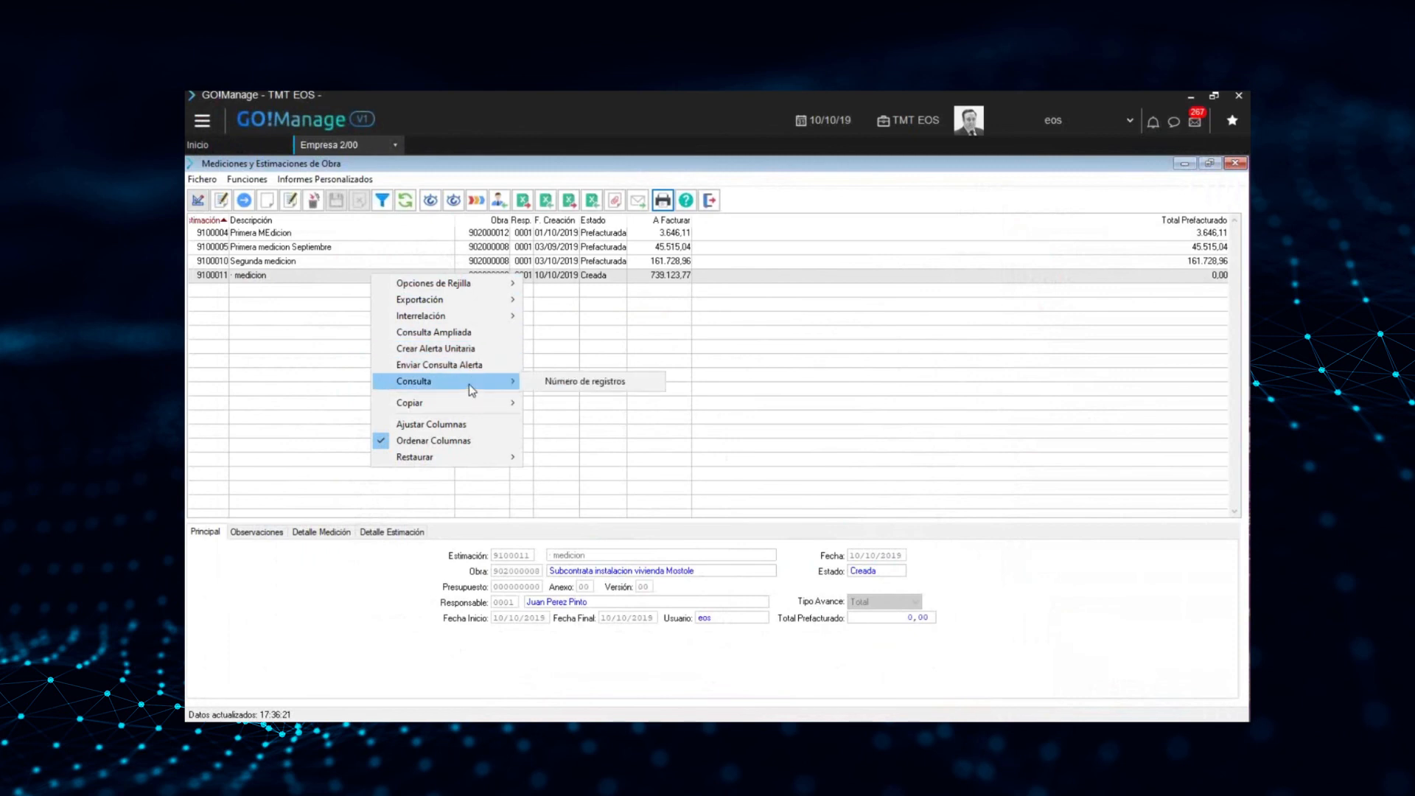
{"action": "mouse_move", "coordinate": [477, 321]}
{"action": "mouse_move", "coordinate": [575, 331]}
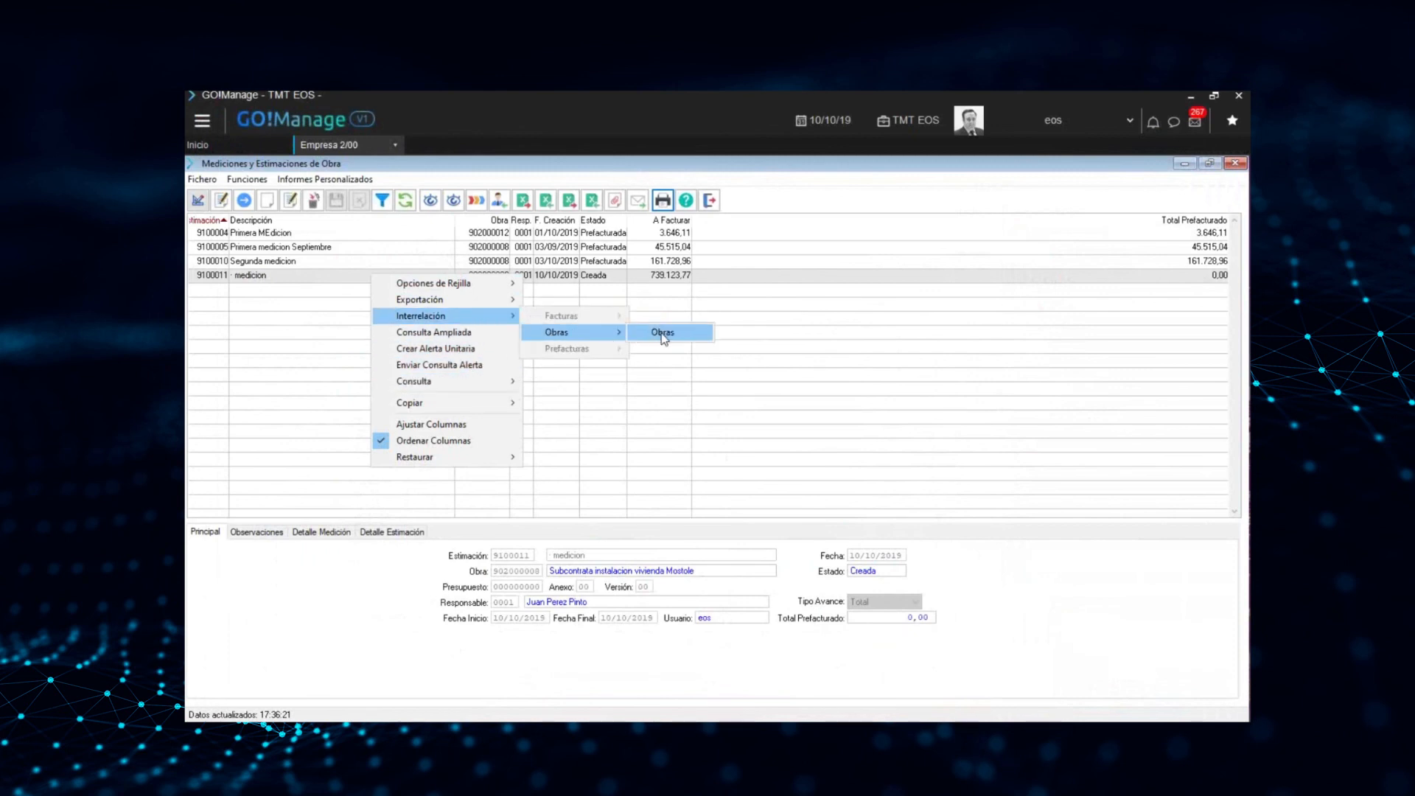
{"action": "left_click", "coordinate": [660, 332]}
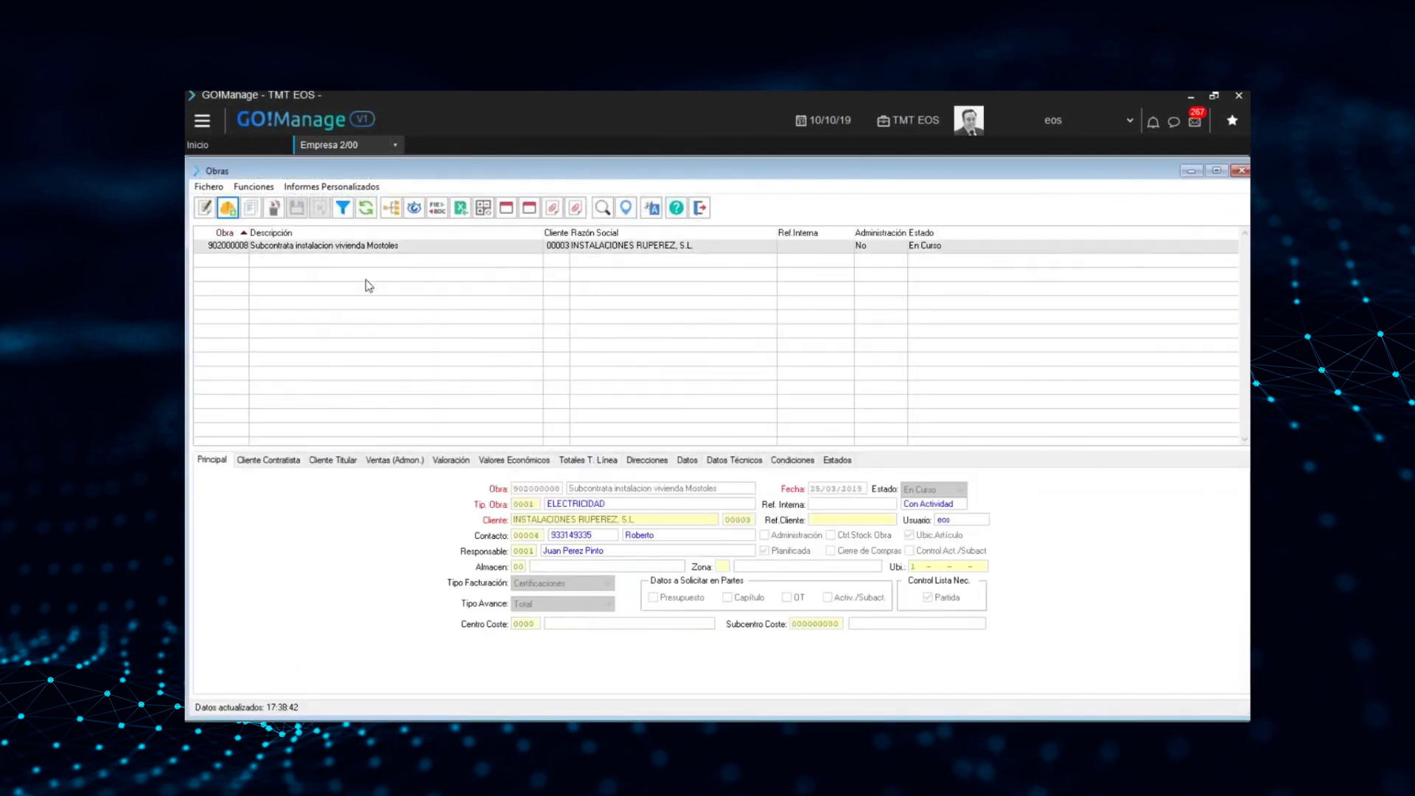
{"action": "left_click", "coordinate": [512, 462]}
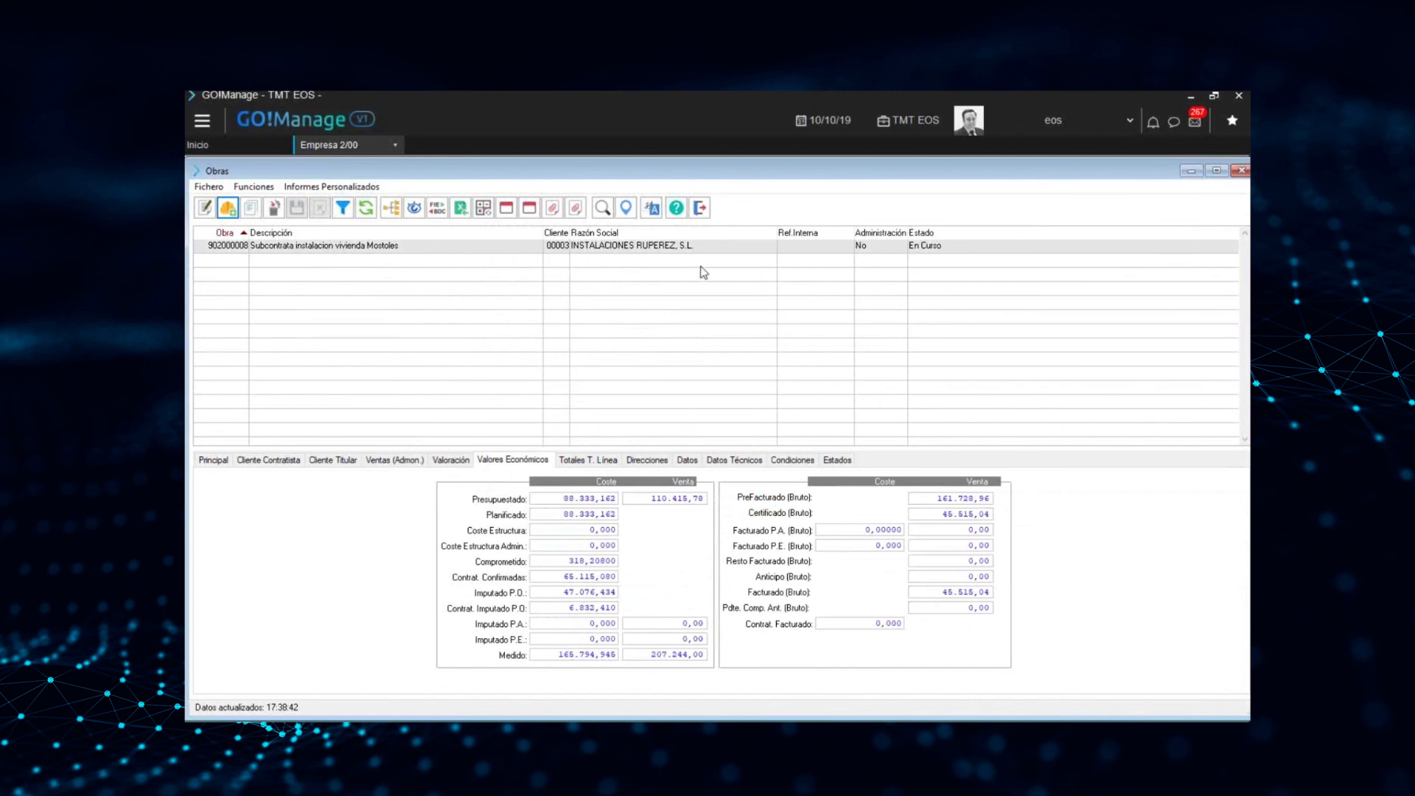
{"action": "left_click", "coordinate": [700, 210]}
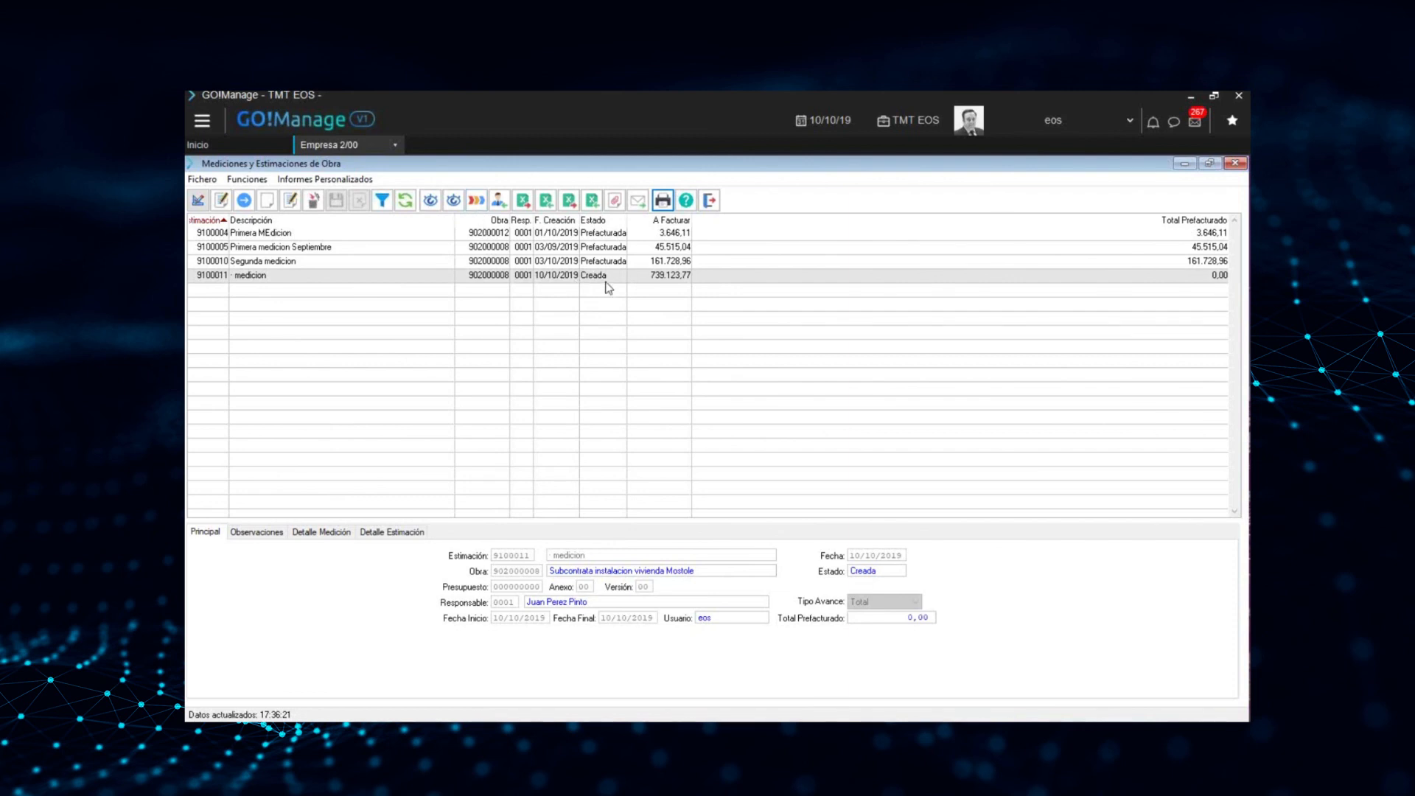
Change the new measurement's state to Cerrada with date 10/10/2019
{"action": "left_click", "coordinate": [477, 206]}
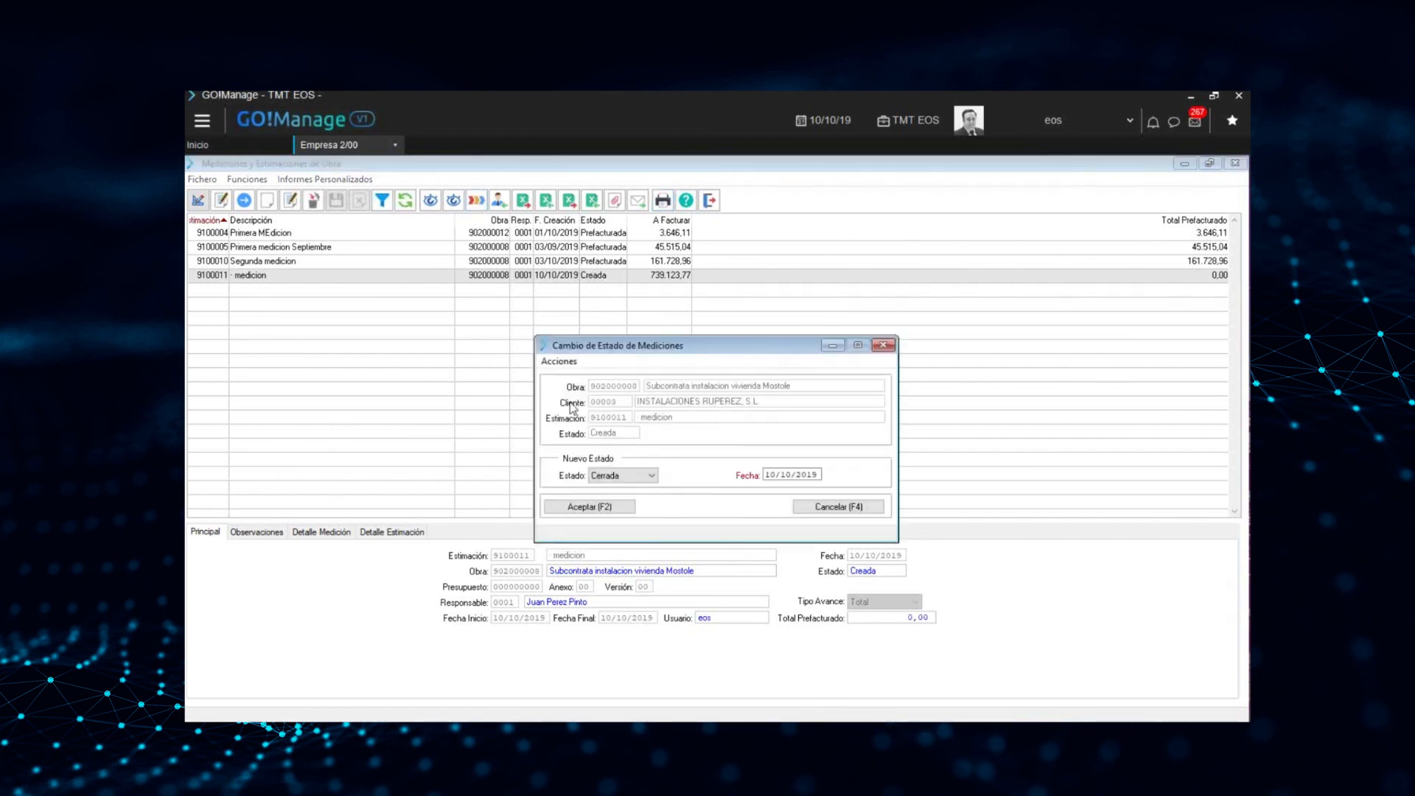
{"action": "left_click", "coordinate": [652, 476]}
{"action": "left_click", "coordinate": [617, 488]}
{"action": "left_click", "coordinate": [590, 507]}
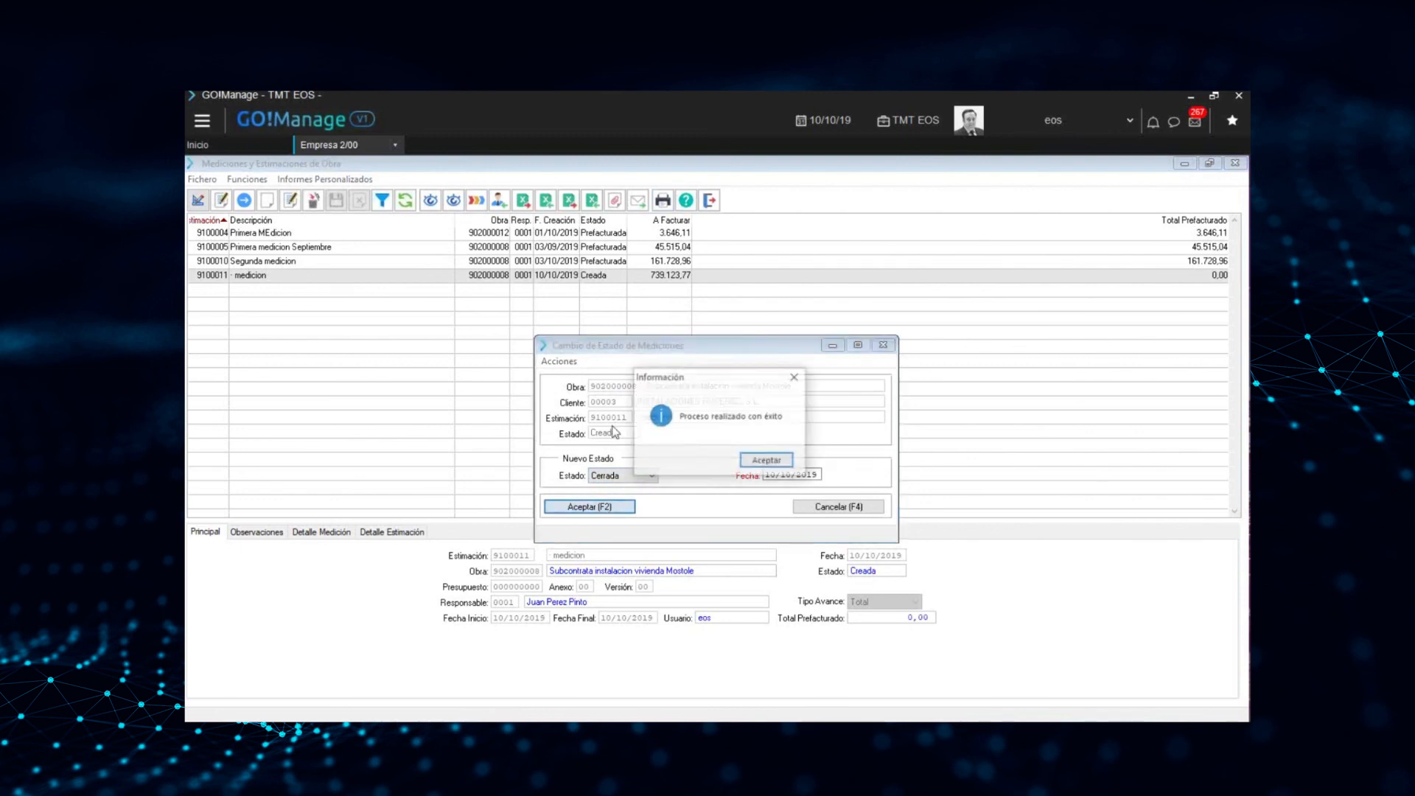
{"action": "left_click", "coordinate": [759, 461]}
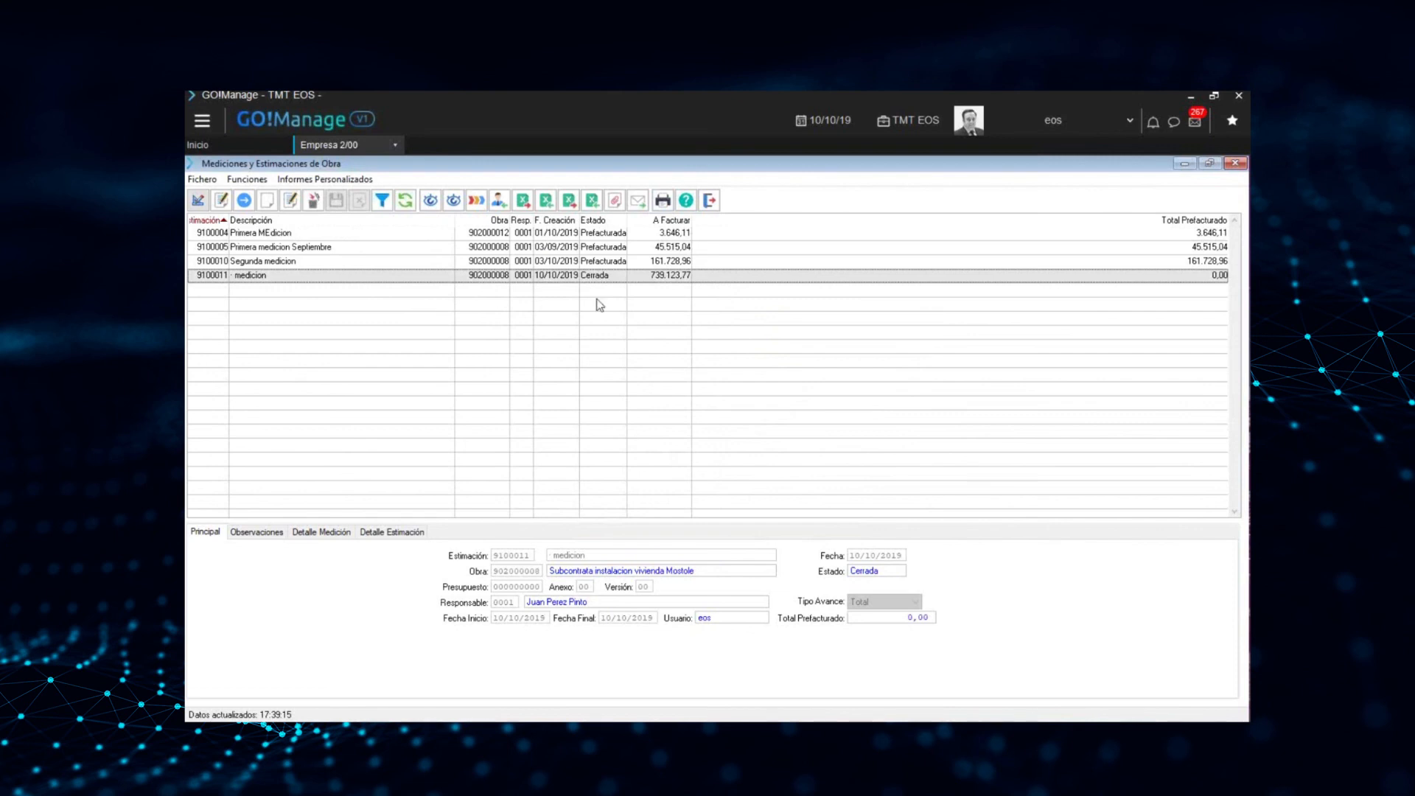
Try to change the closed measurement's state to Prefacturada and advance its certification dated 10/10/2019
{"action": "left_click", "coordinate": [474, 202]}
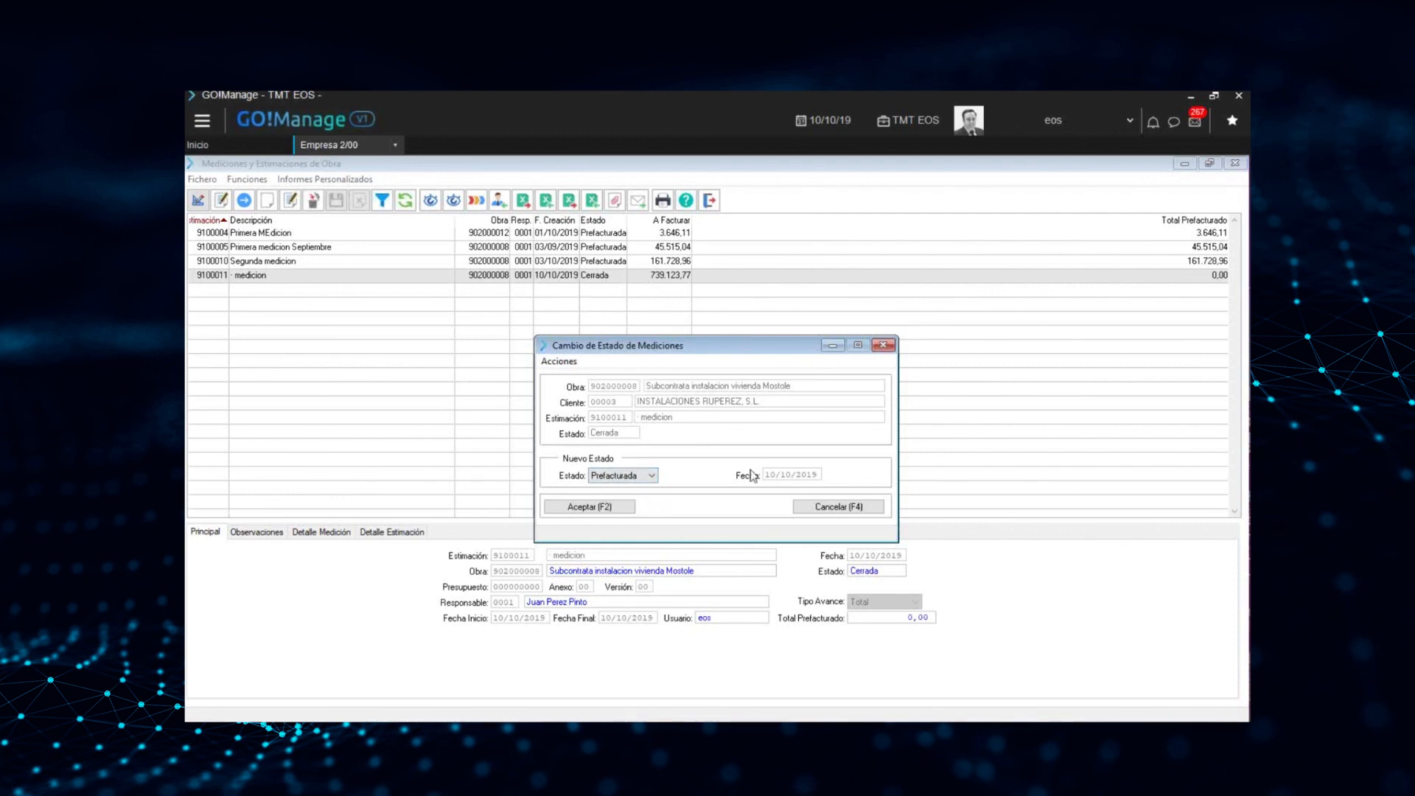
{"action": "left_click", "coordinate": [623, 508]}
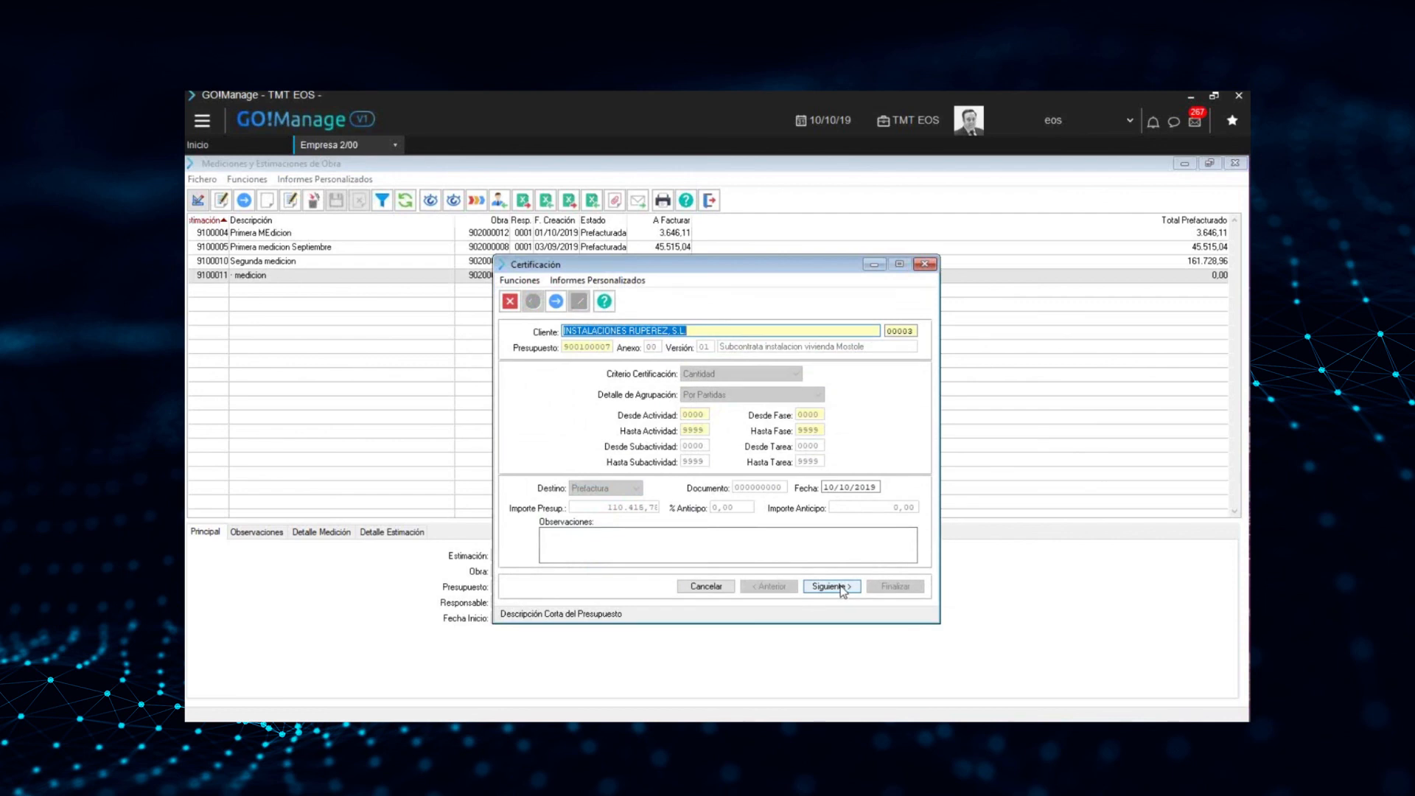
{"action": "left_click_drag", "start_coordinate": [835, 487], "coordinate": [867, 488]}
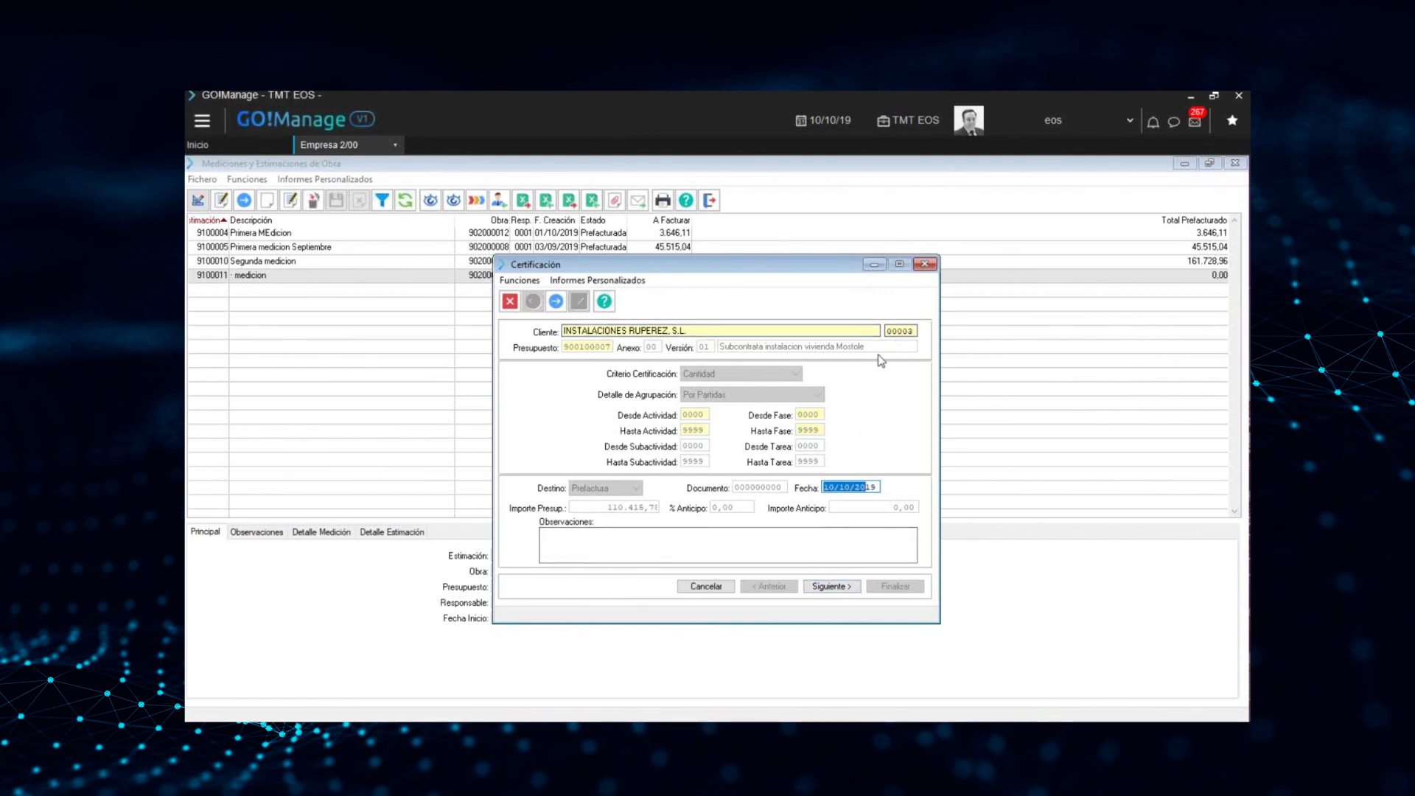
{"action": "left_click", "coordinate": [834, 588]}
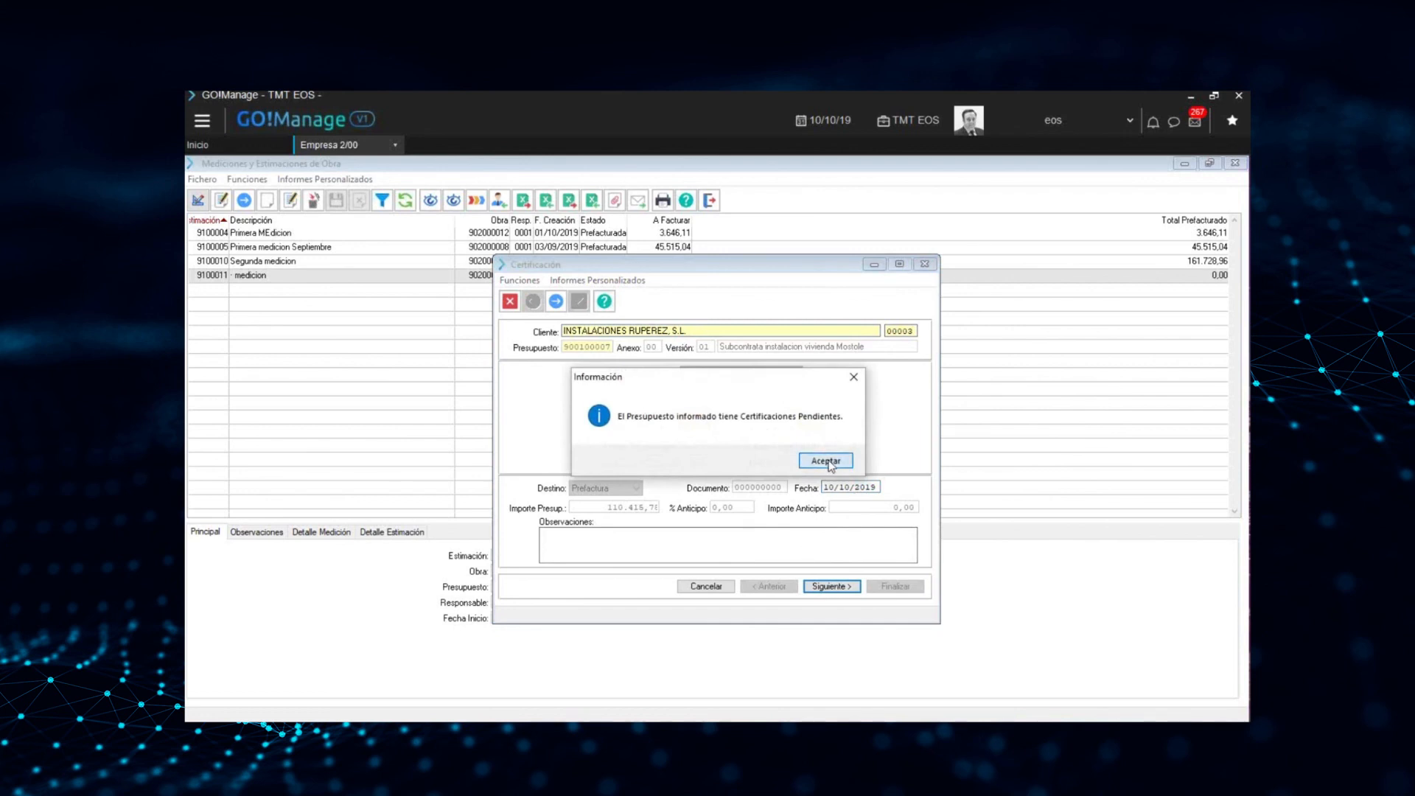
{"action": "left_click", "coordinate": [826, 462]}
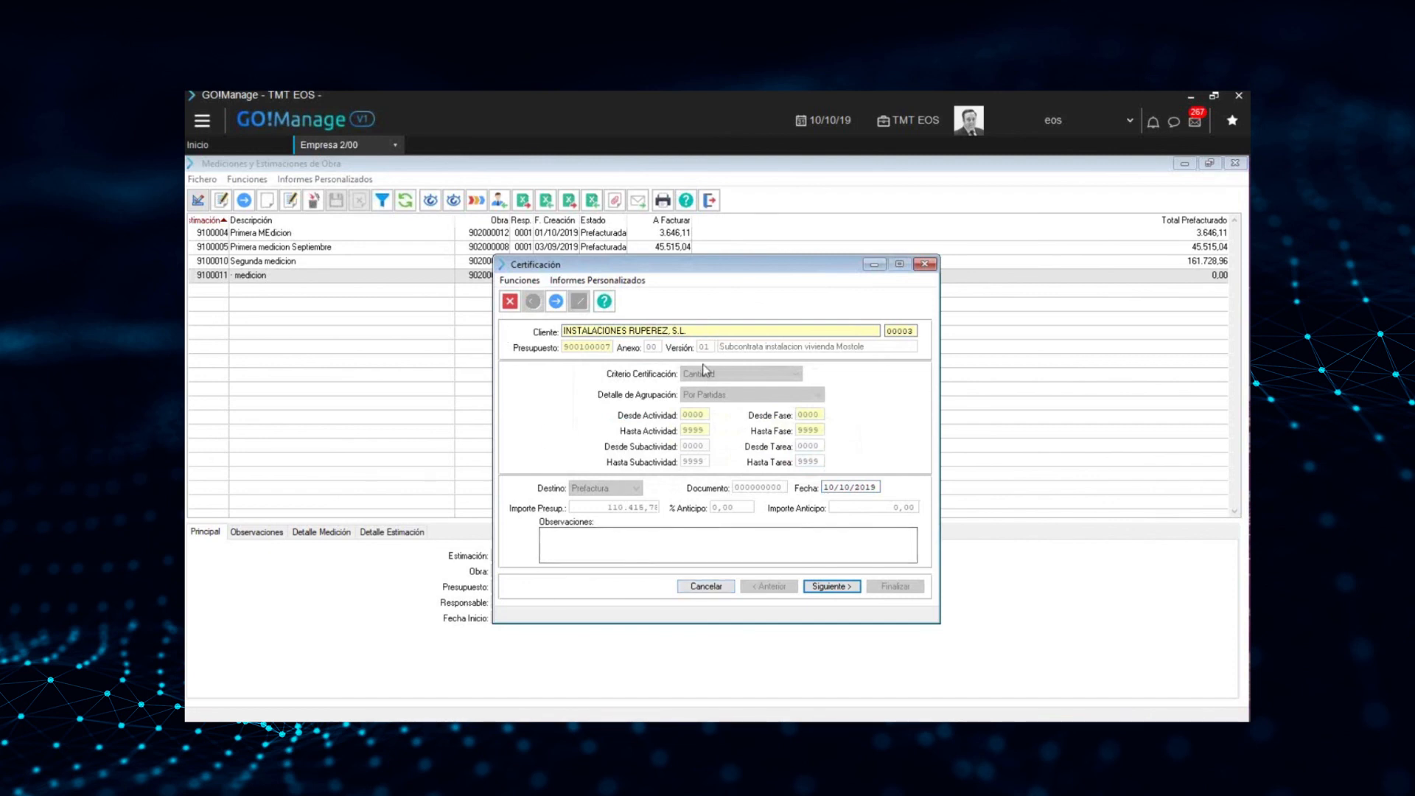
{"action": "left_click", "coordinate": [709, 594]}
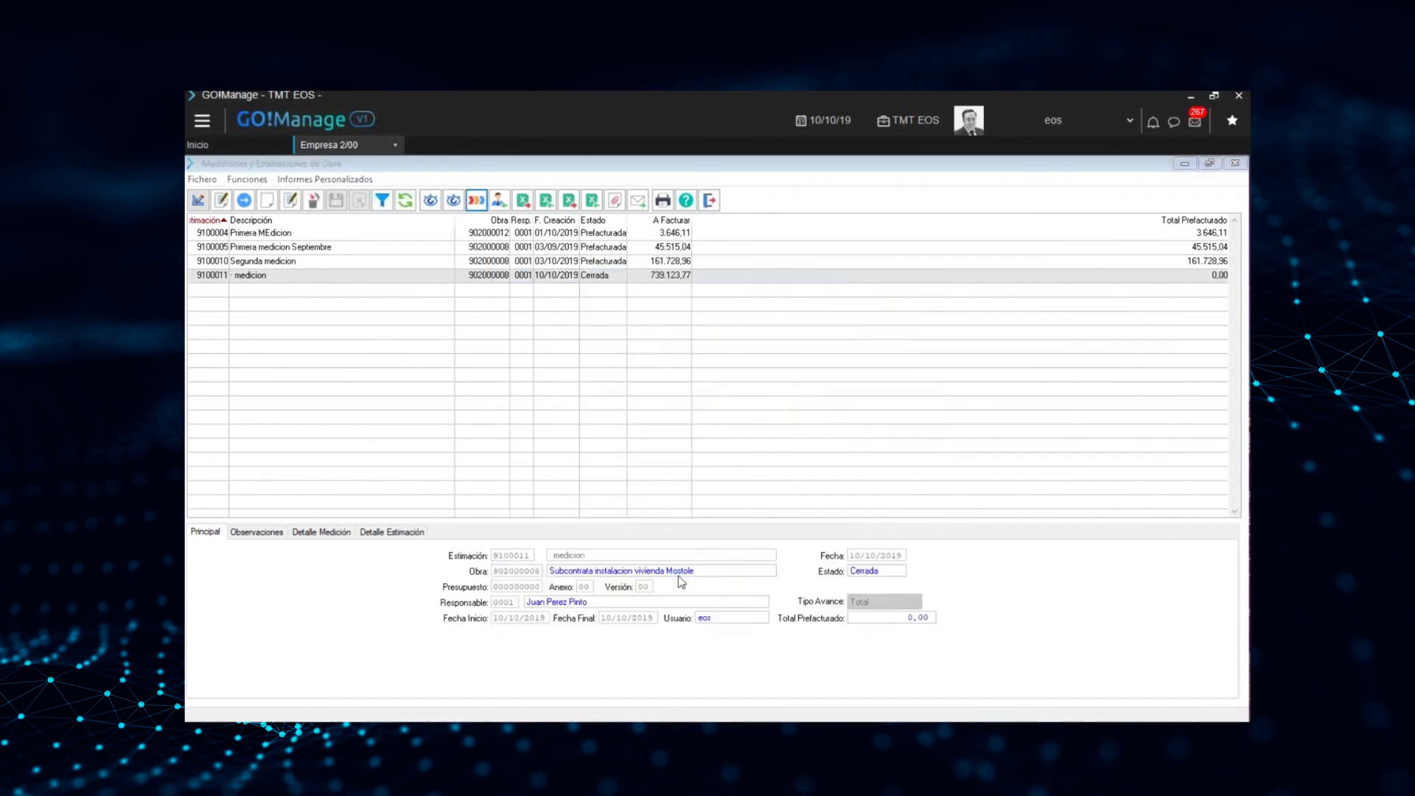
{"action": "left_click", "coordinate": [784, 461]}
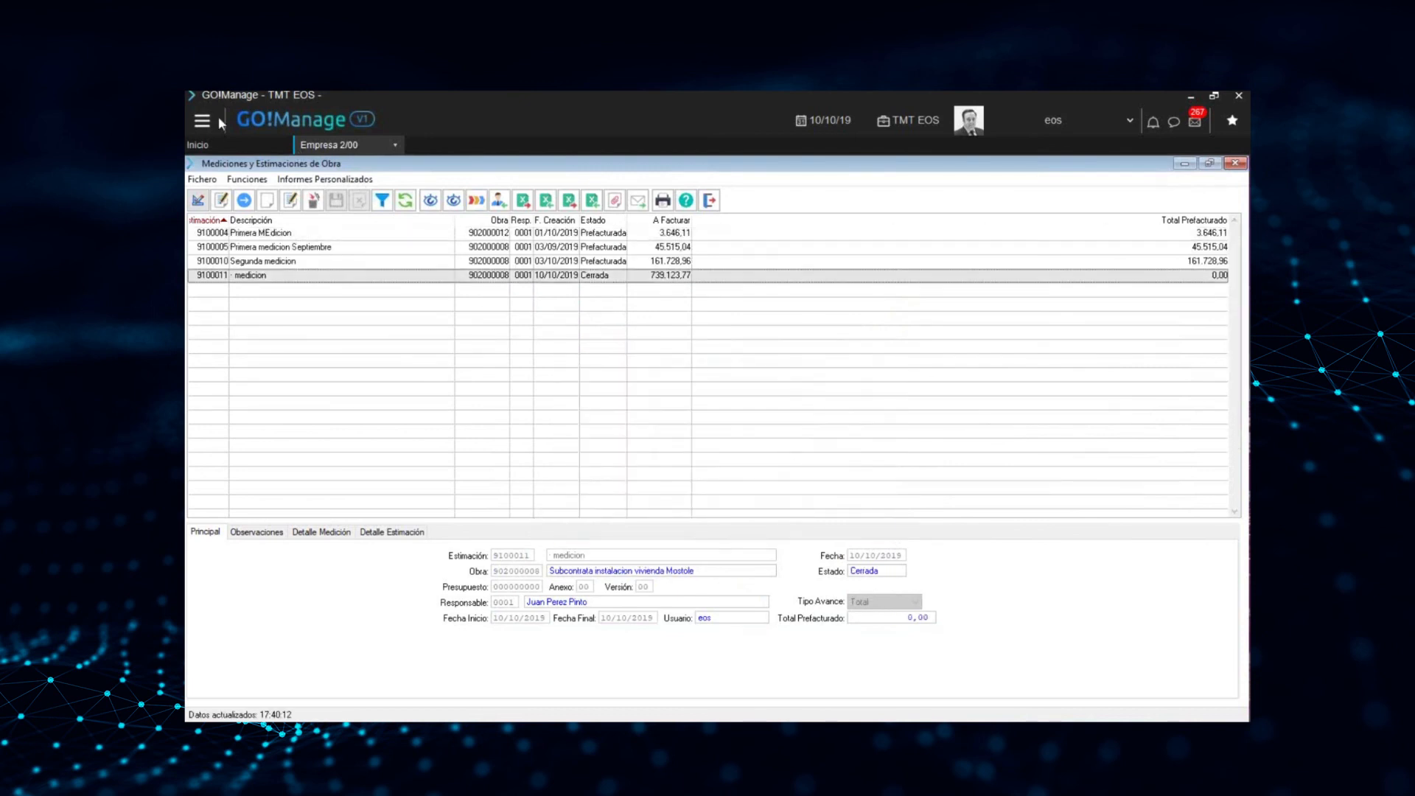
Open Prefacturaciones for obras/proyectos and select the En Edición prefactura of INSTALACIONES RUPEREZ, S.L
{"action": "left_click", "coordinate": [202, 120]}
{"action": "mouse_move", "coordinate": [262, 244]}
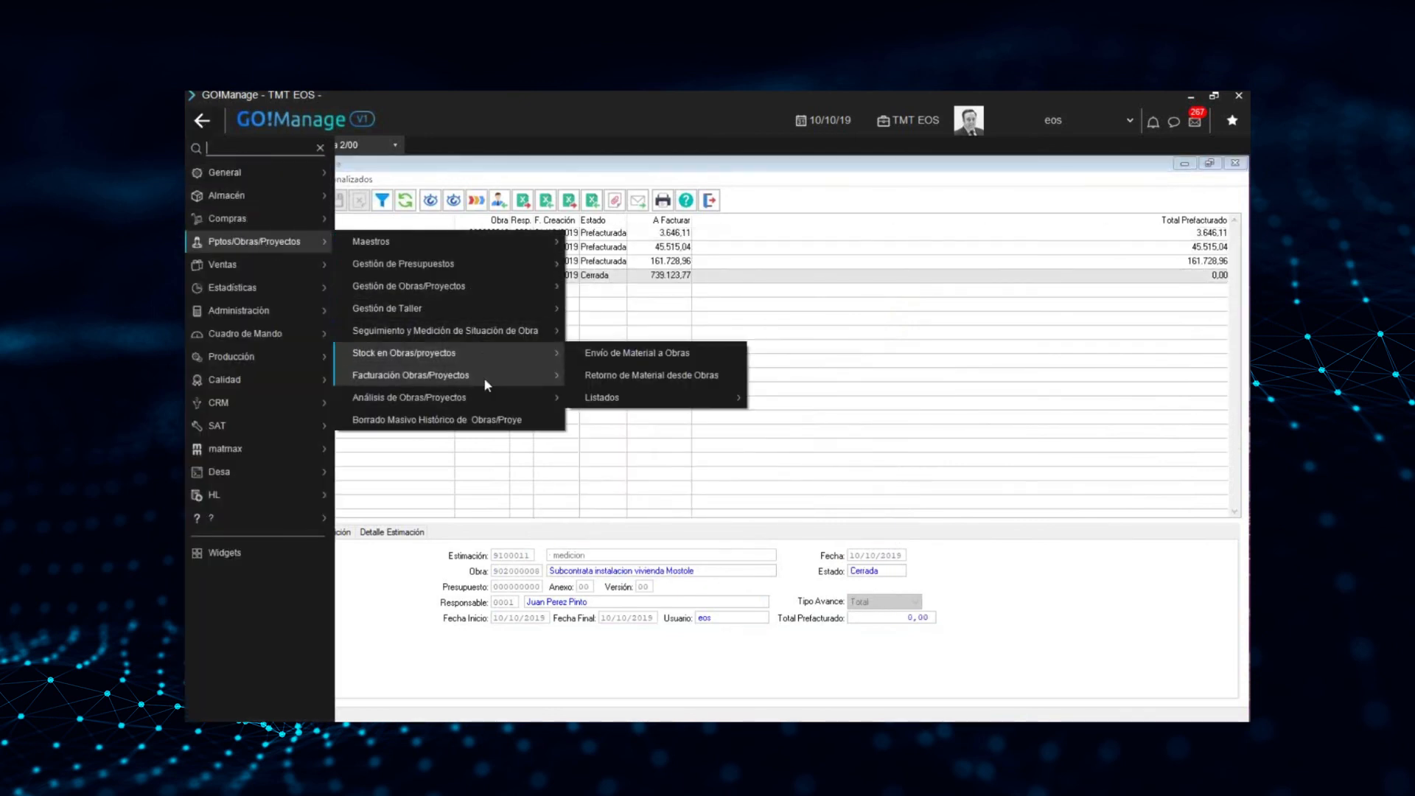
{"action": "mouse_move", "coordinate": [483, 376]}
{"action": "left_click", "coordinate": [606, 399]}
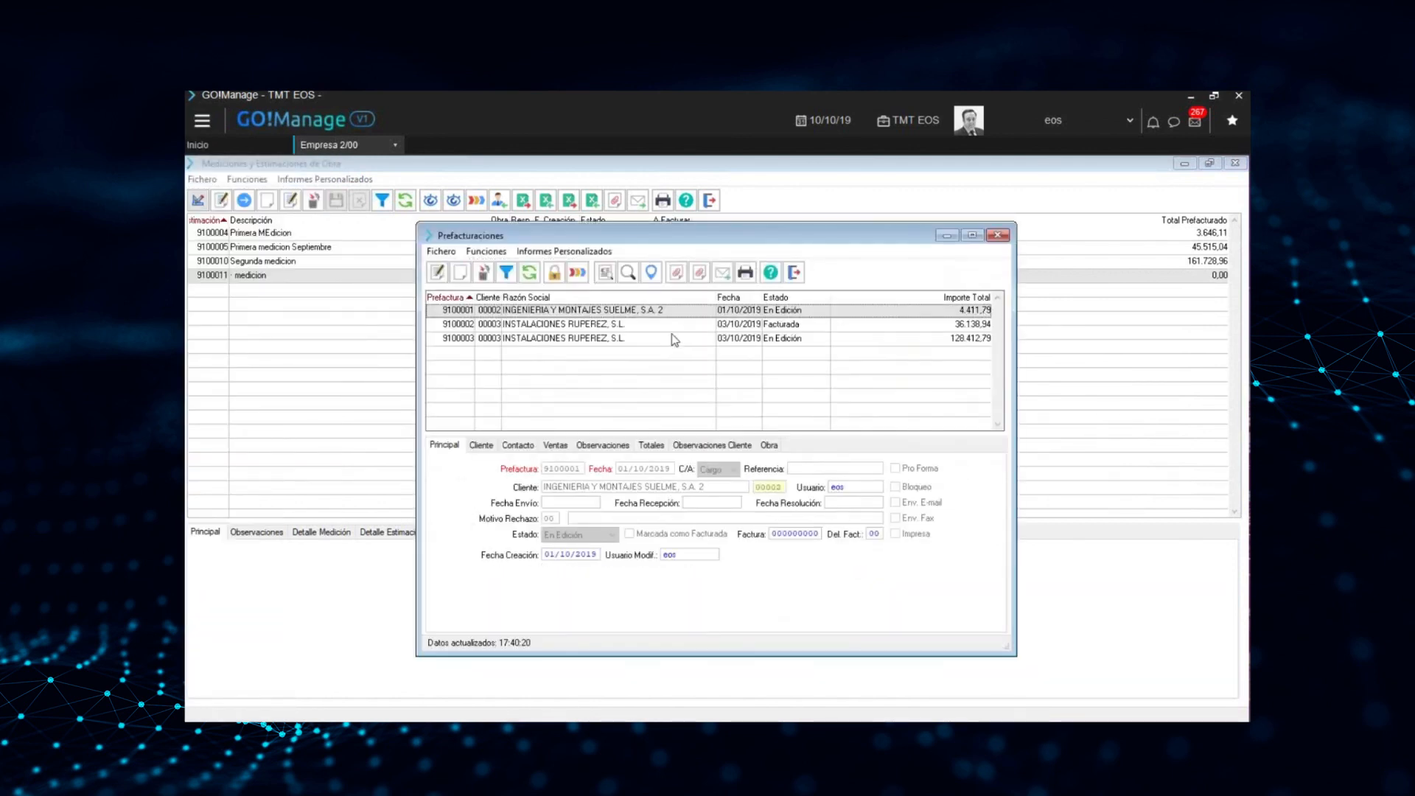
{"action": "left_click", "coordinate": [674, 339]}
{"action": "left_click", "coordinate": [577, 273]}
{"action": "left_click", "coordinate": [667, 423]}
{"action": "left_click", "coordinate": [800, 505]}
{"action": "left_click", "coordinate": [818, 508]}
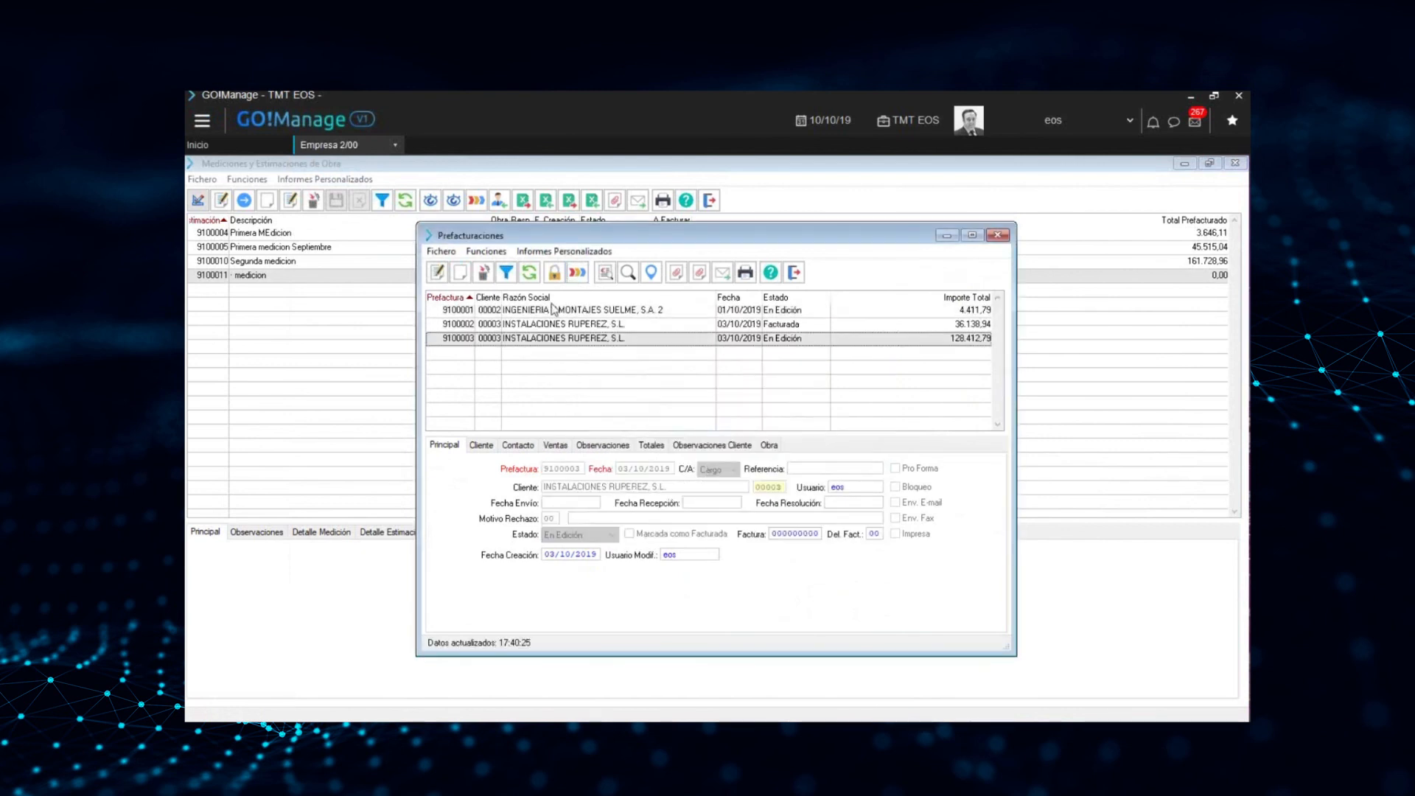
Change the selected prefactura's state to Aceptada with resolution date 10/10/2019
{"action": "left_click", "coordinate": [486, 252]}
{"action": "mouse_move", "coordinate": [507, 274]}
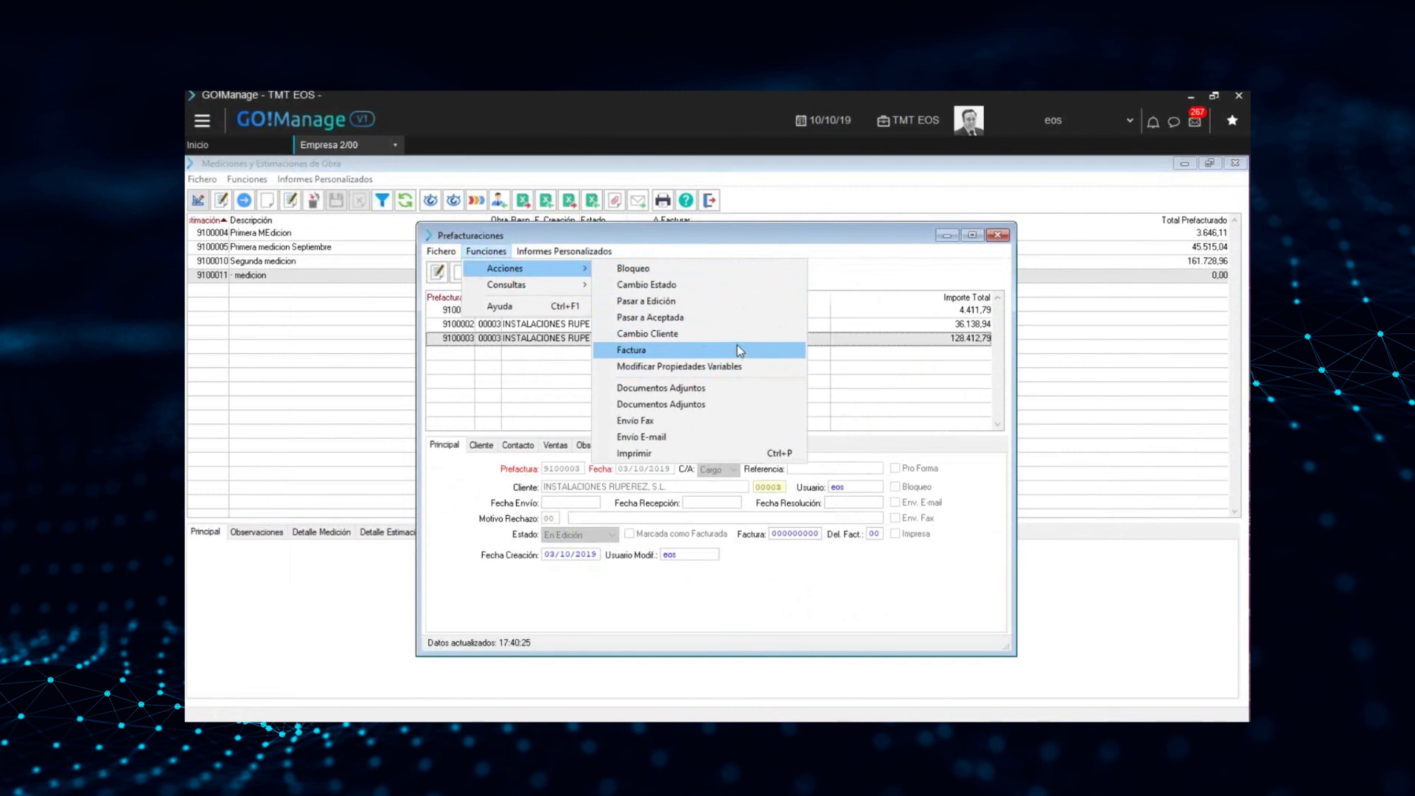
{"action": "left_click", "coordinate": [690, 317]}
{"action": "left_click", "coordinate": [641, 506]}
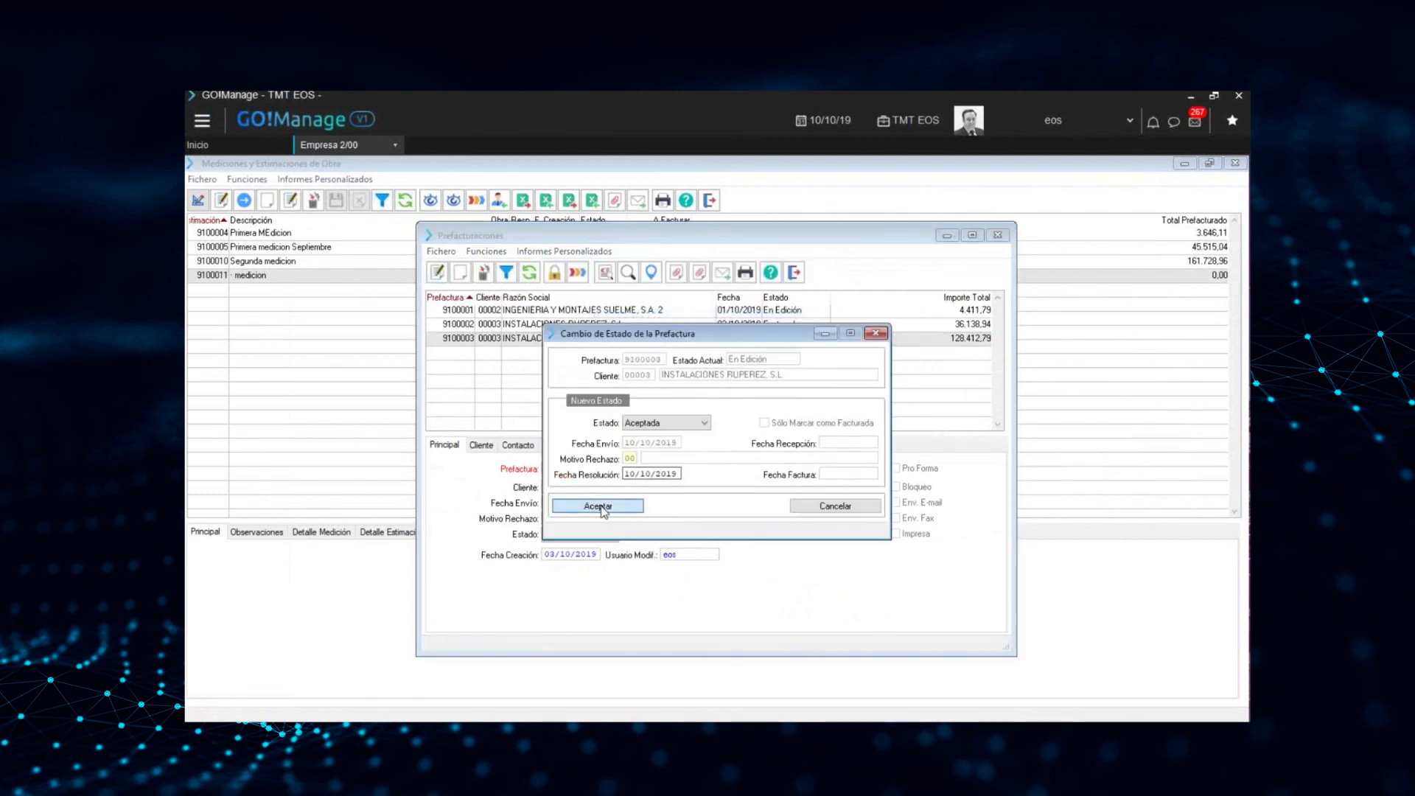
{"action": "left_click", "coordinate": [787, 462]}
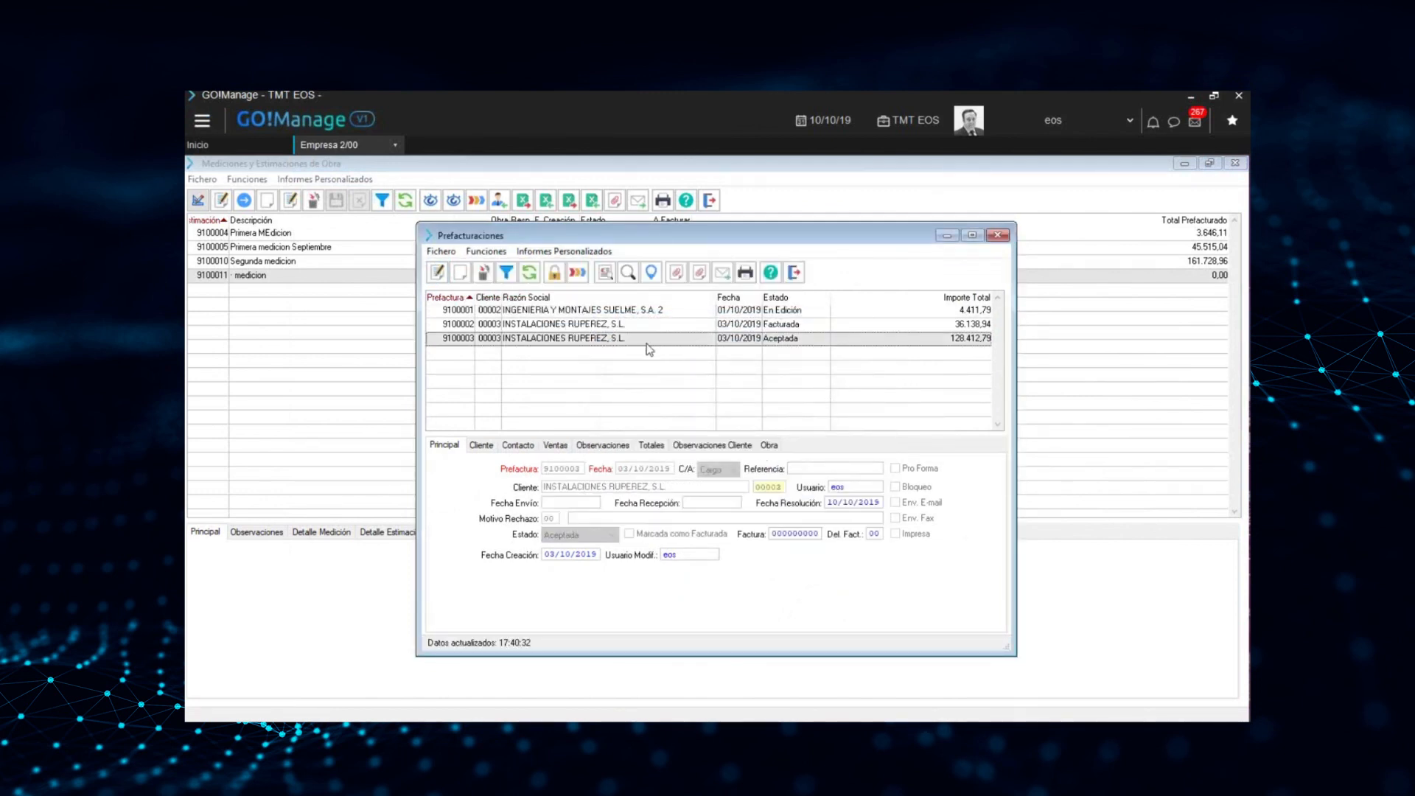
Try to open the invoice related to the accepted prefactura
{"action": "left_click", "coordinate": [486, 251]}
{"action": "mouse_move", "coordinate": [516, 269]}
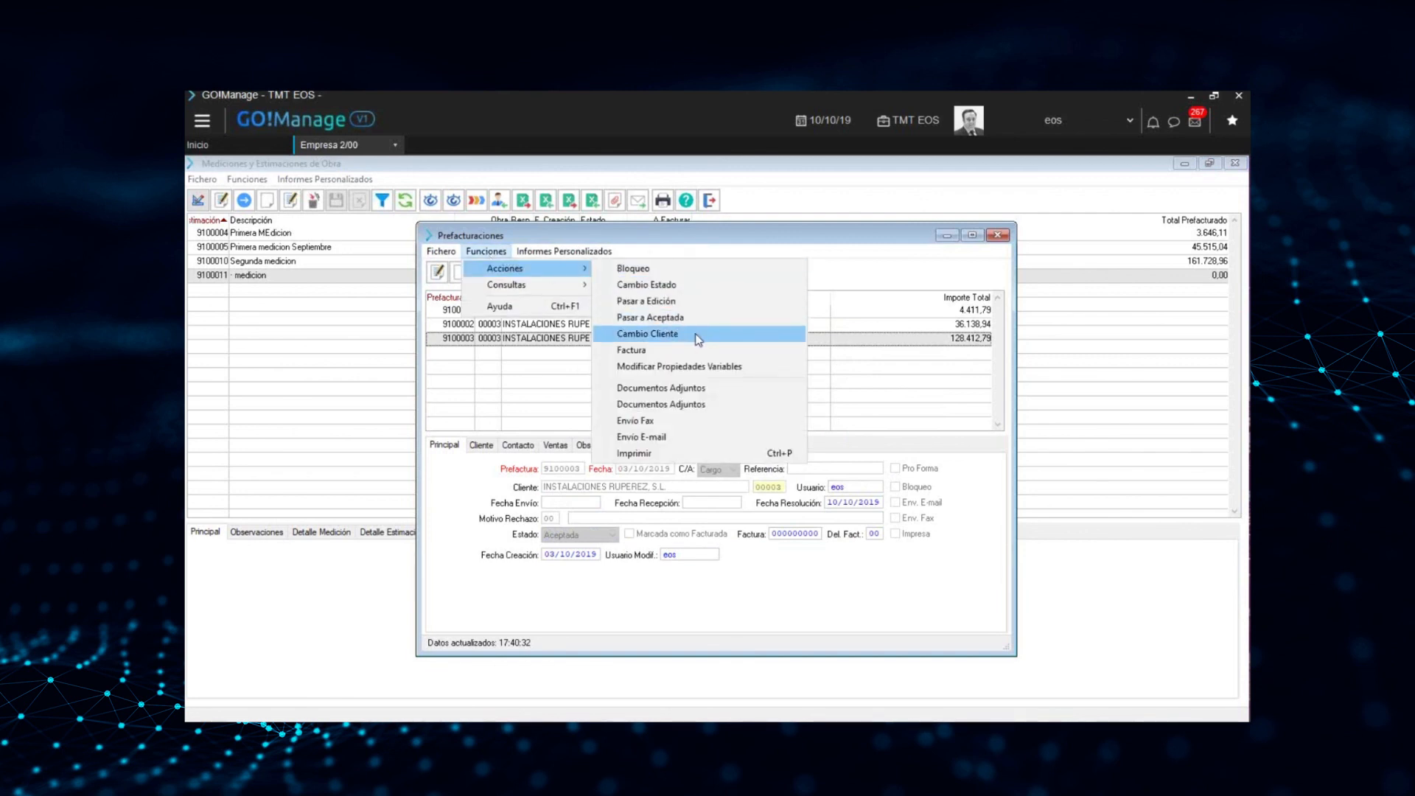
{"action": "left_click", "coordinate": [685, 350]}
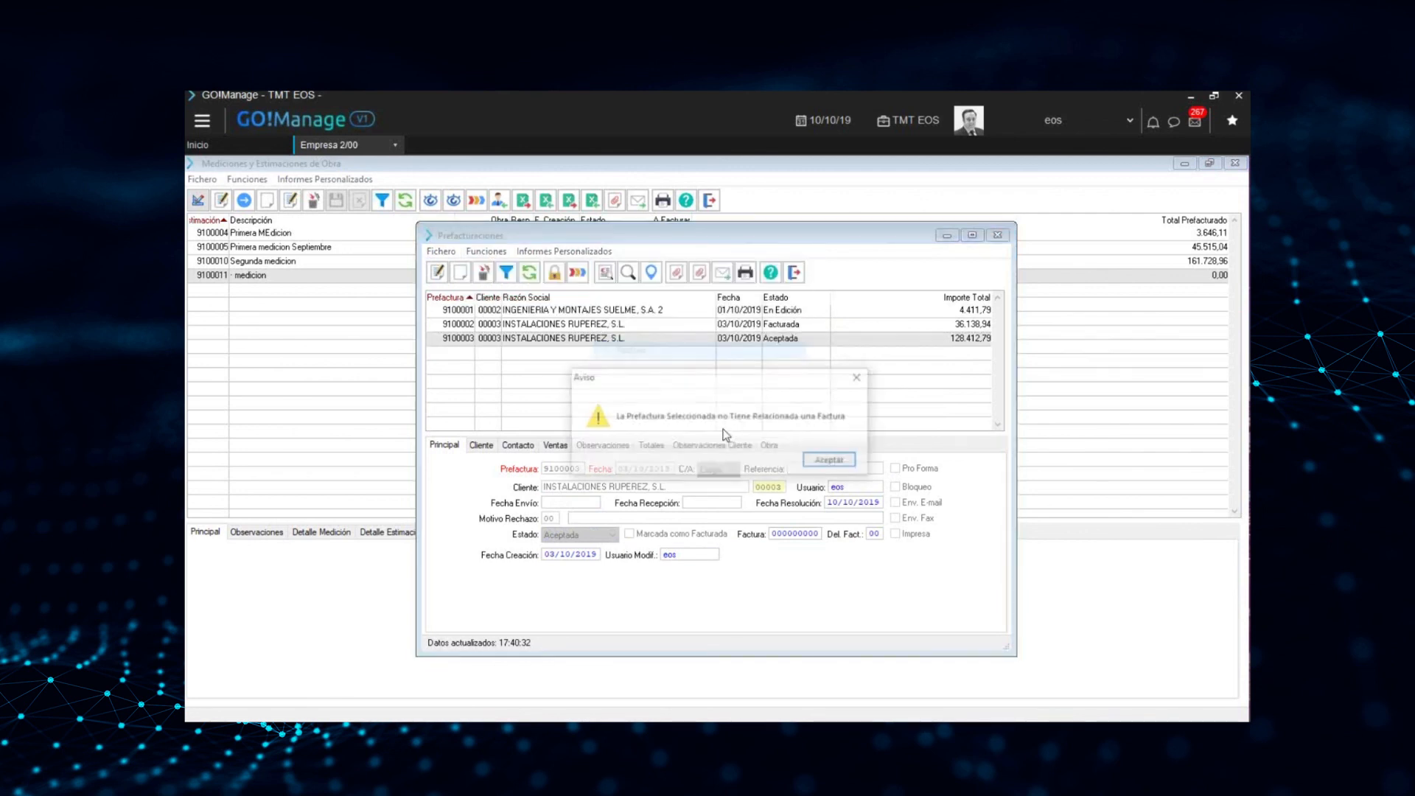
{"action": "left_click", "coordinate": [833, 460]}
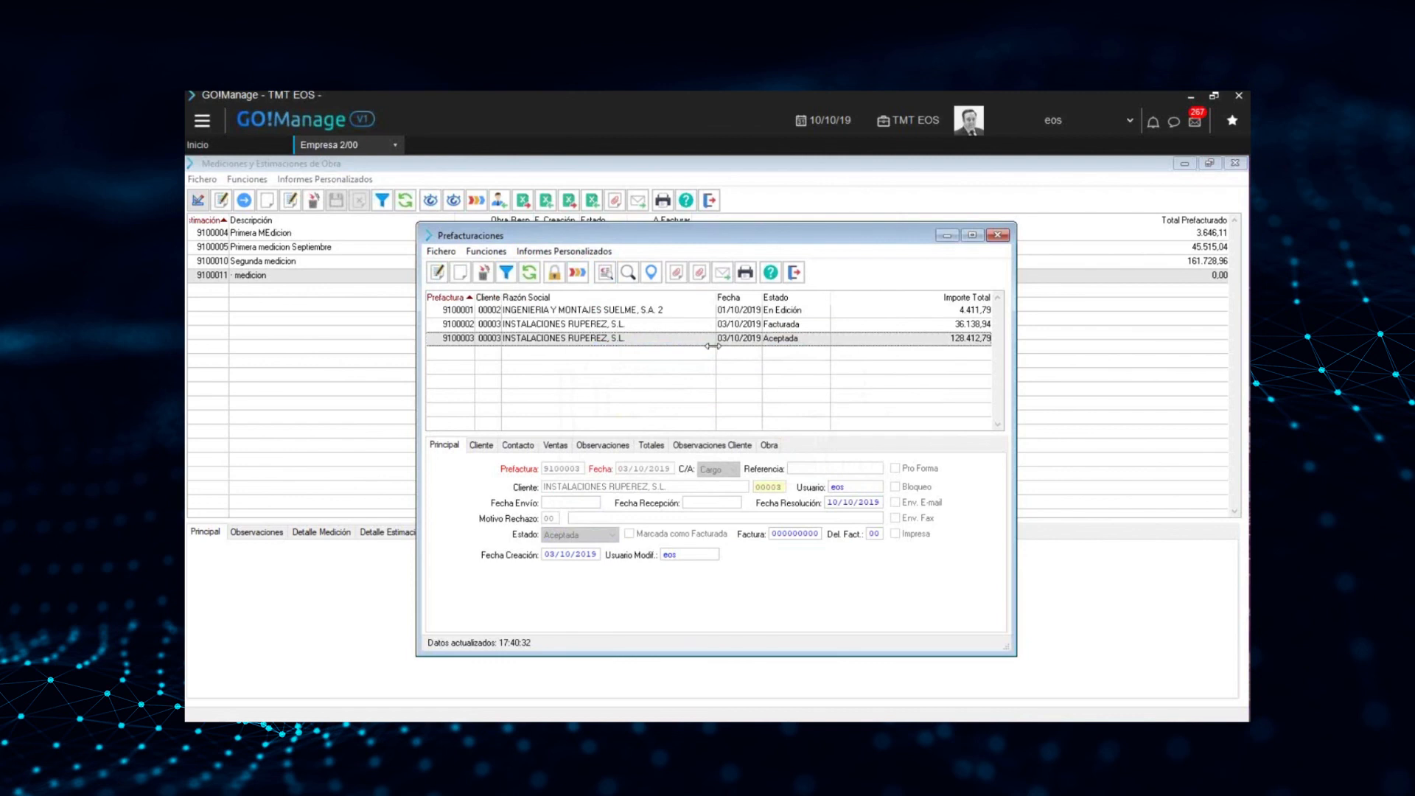
Change the accepted prefactura's state to Facturada with invoice date 10/10/2019, and close the resulting invoice detail
{"action": "left_click", "coordinate": [577, 272]}
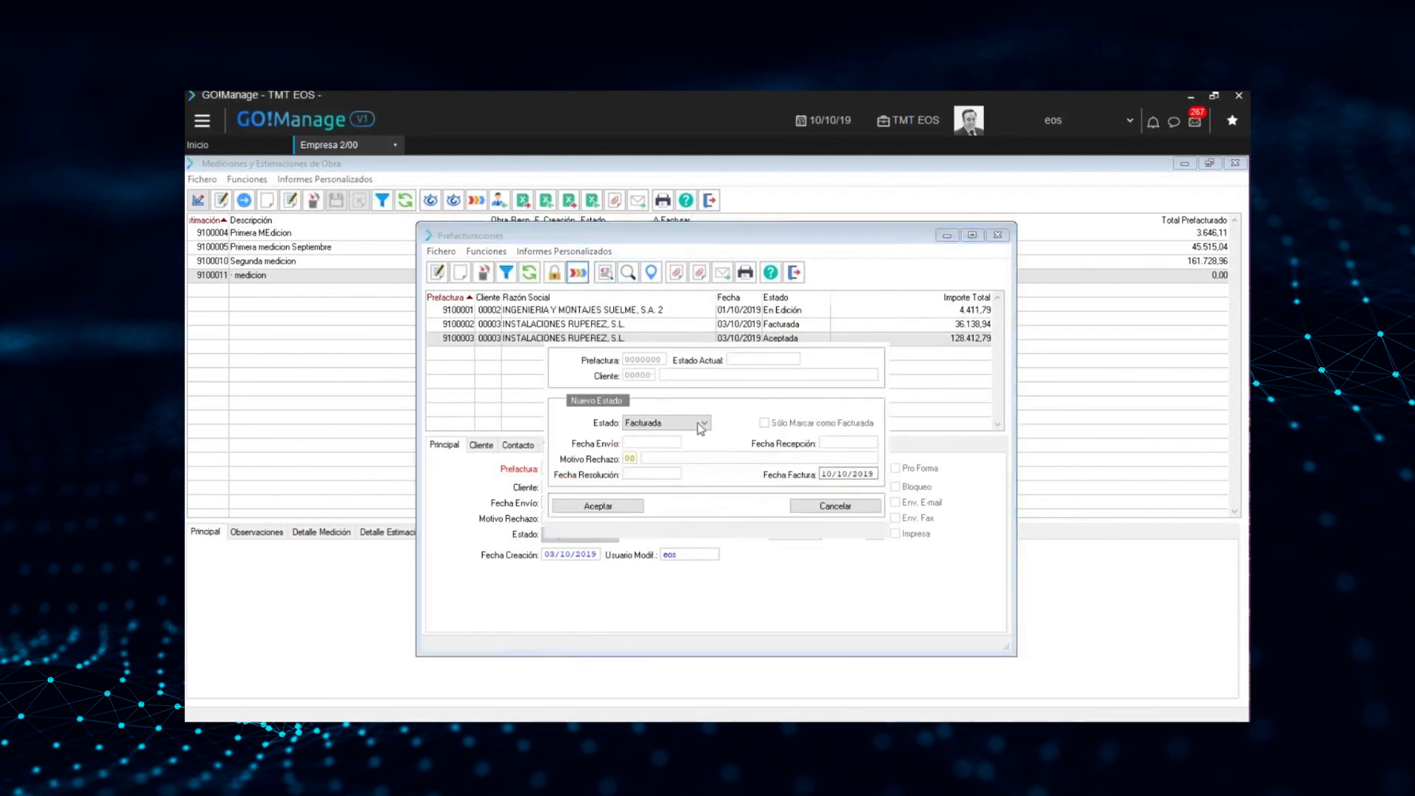
{"action": "left_click", "coordinate": [637, 505]}
{"action": "left_click", "coordinate": [819, 466]}
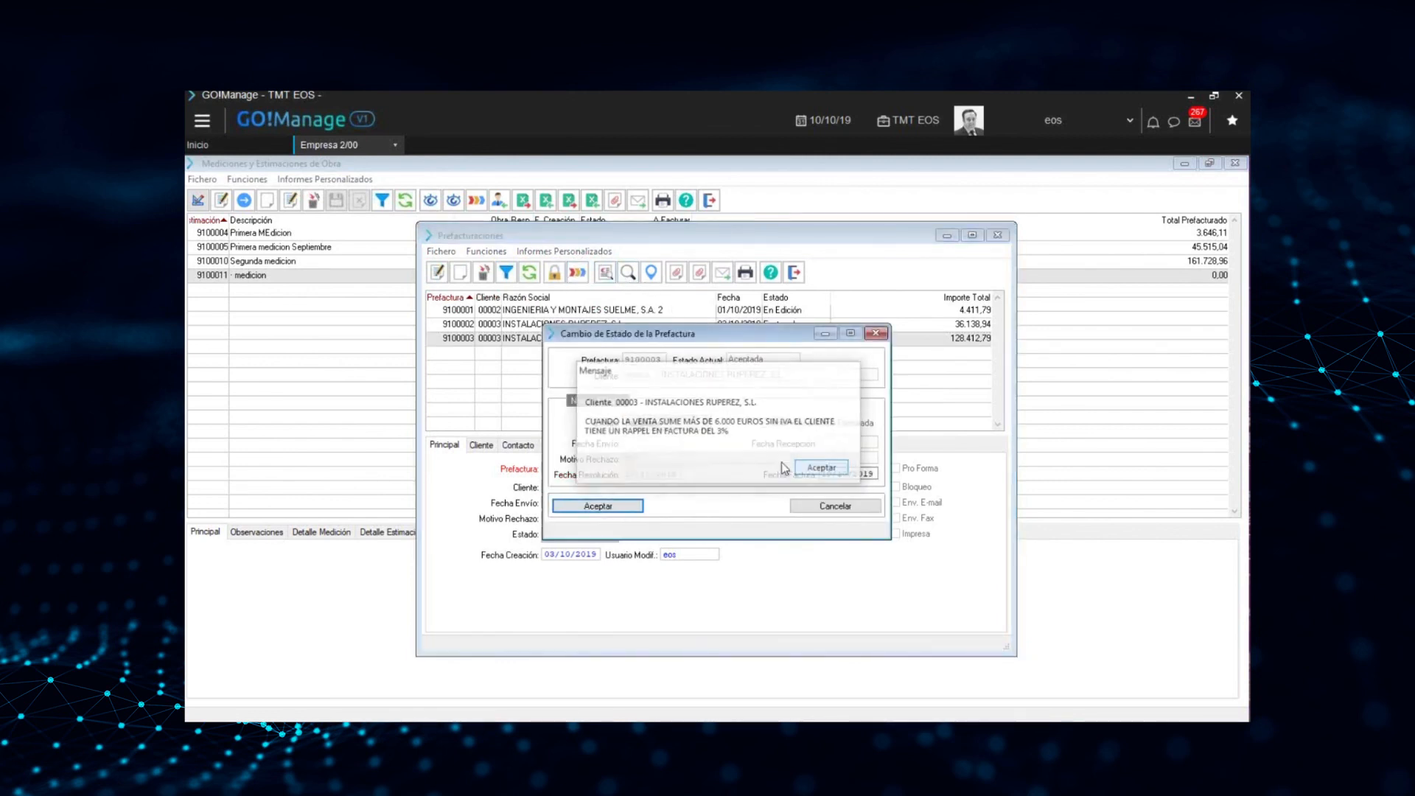
{"action": "left_click", "coordinate": [798, 461]}
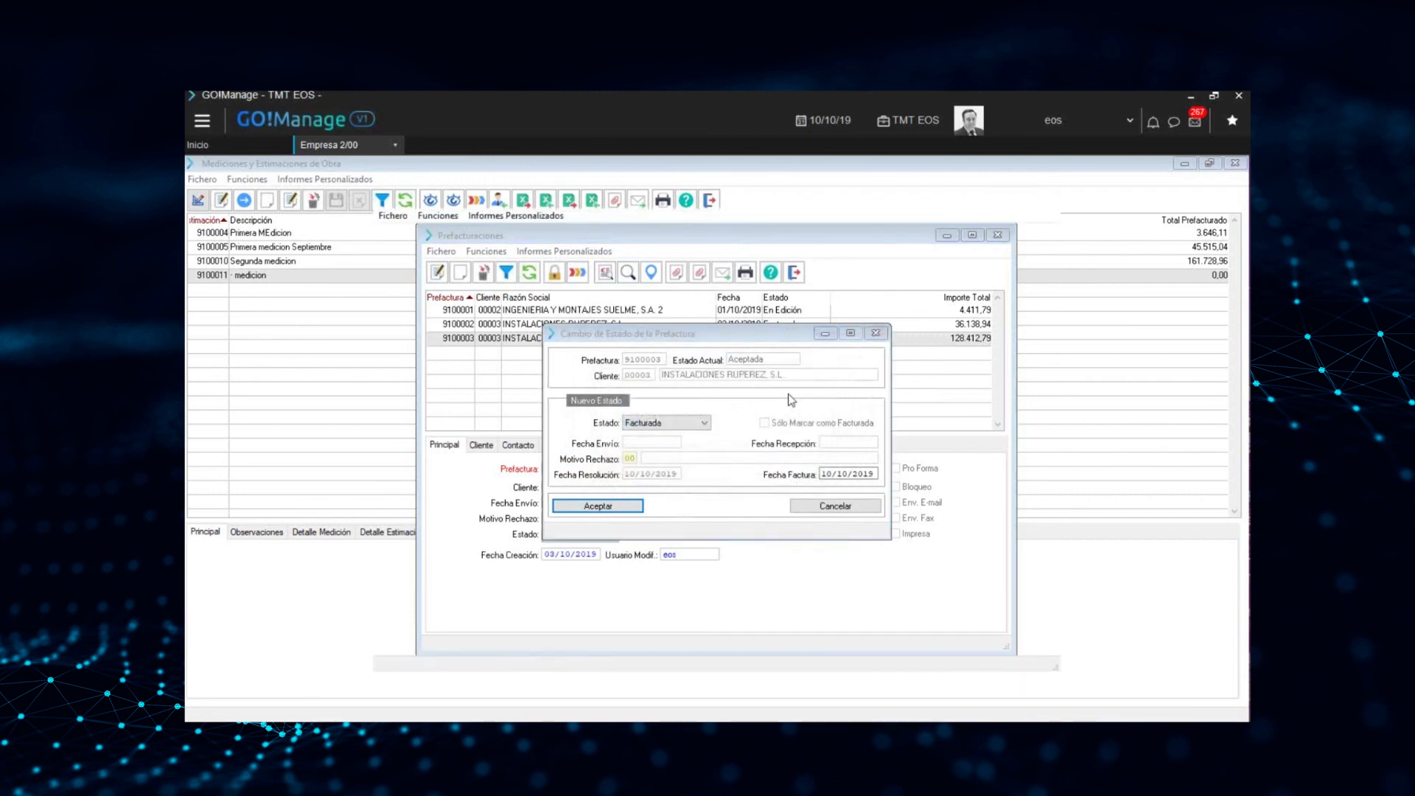
{"action": "left_click", "coordinate": [976, 237]}
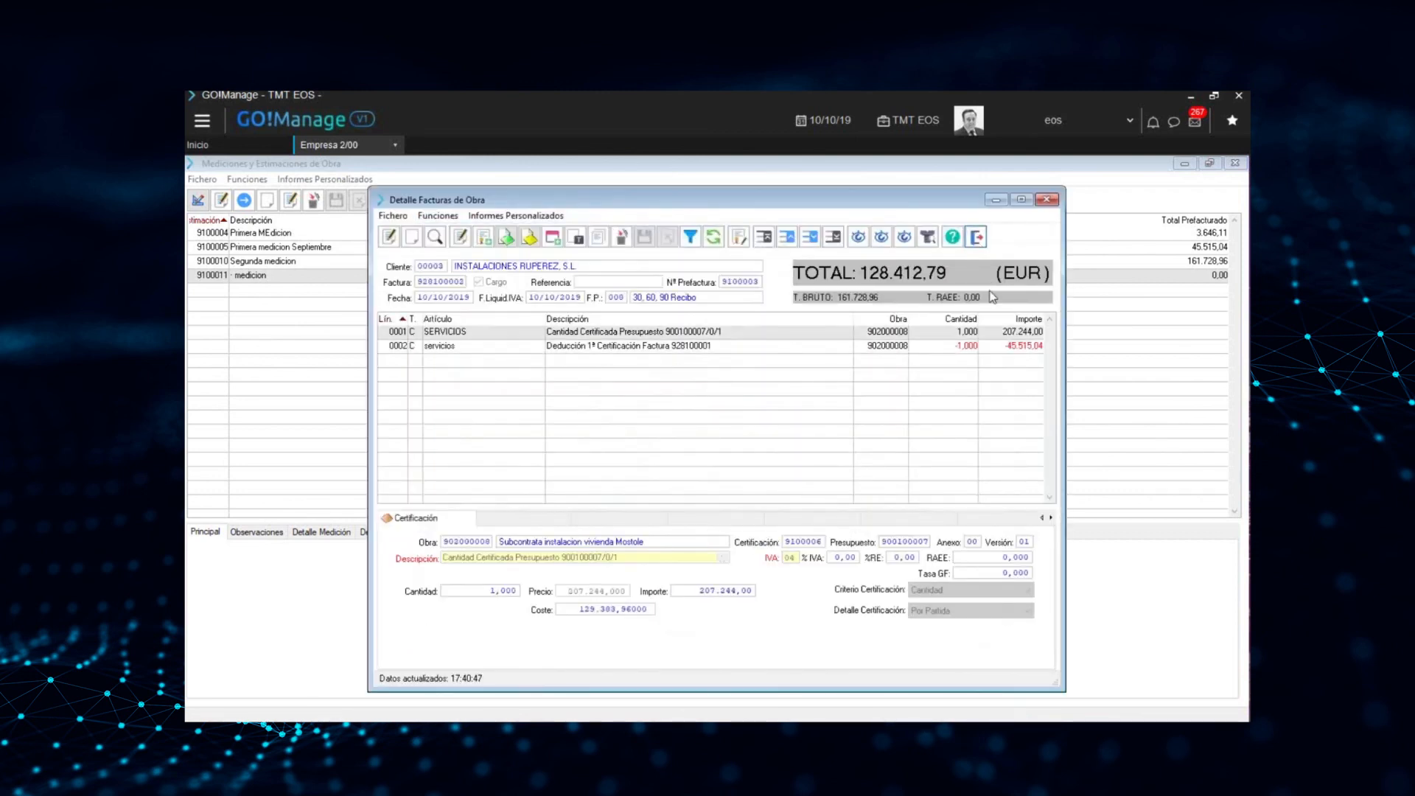
{"action": "left_click", "coordinate": [741, 305]}
{"action": "left_click", "coordinate": [643, 320]}
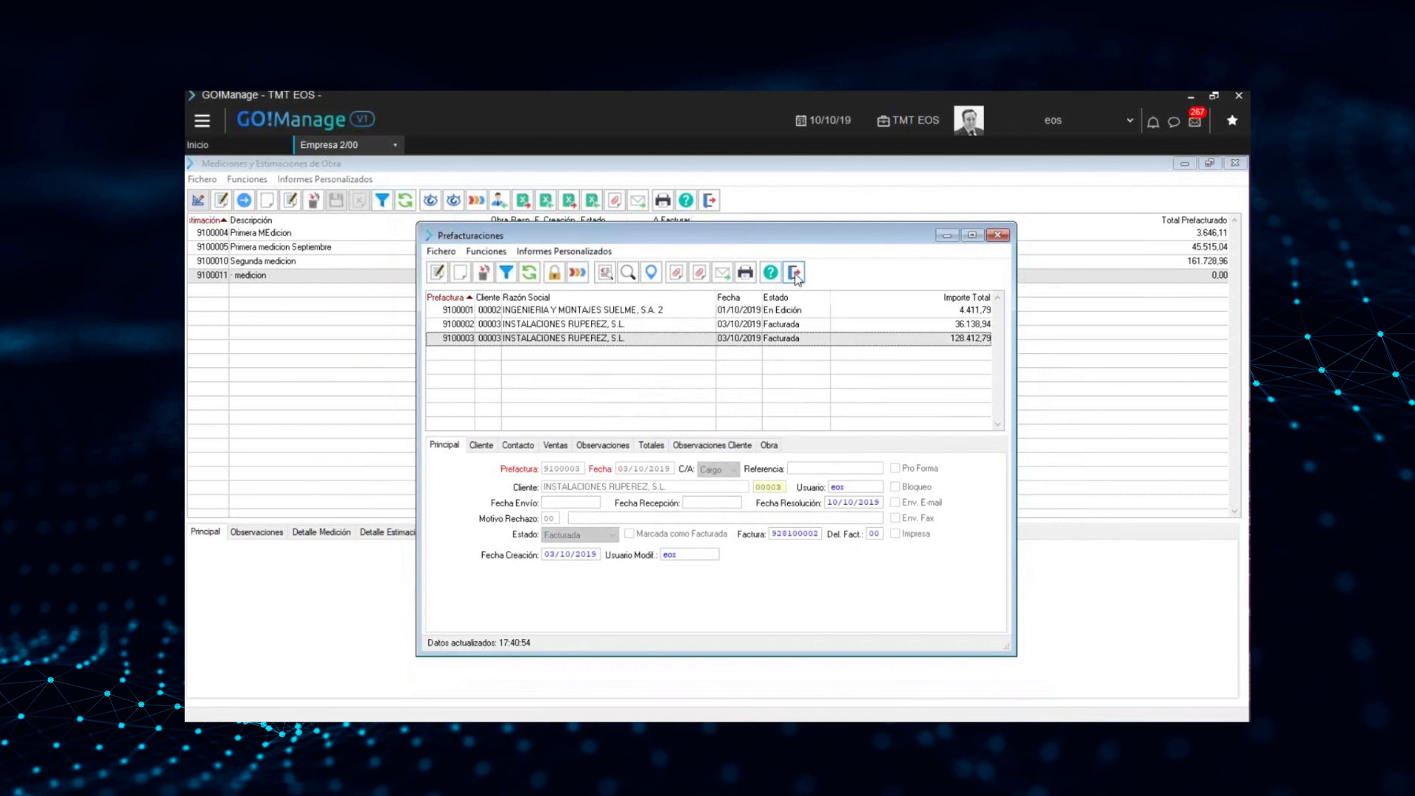
Close Prefacturaciones and change the closed estimation "medicion" of obra 902000008 to state Prefacturada, generating its prefactura
{"action": "left_click", "coordinate": [794, 272]}
{"action": "left_click", "coordinate": [477, 200]}
{"action": "left_click", "coordinate": [583, 507]}
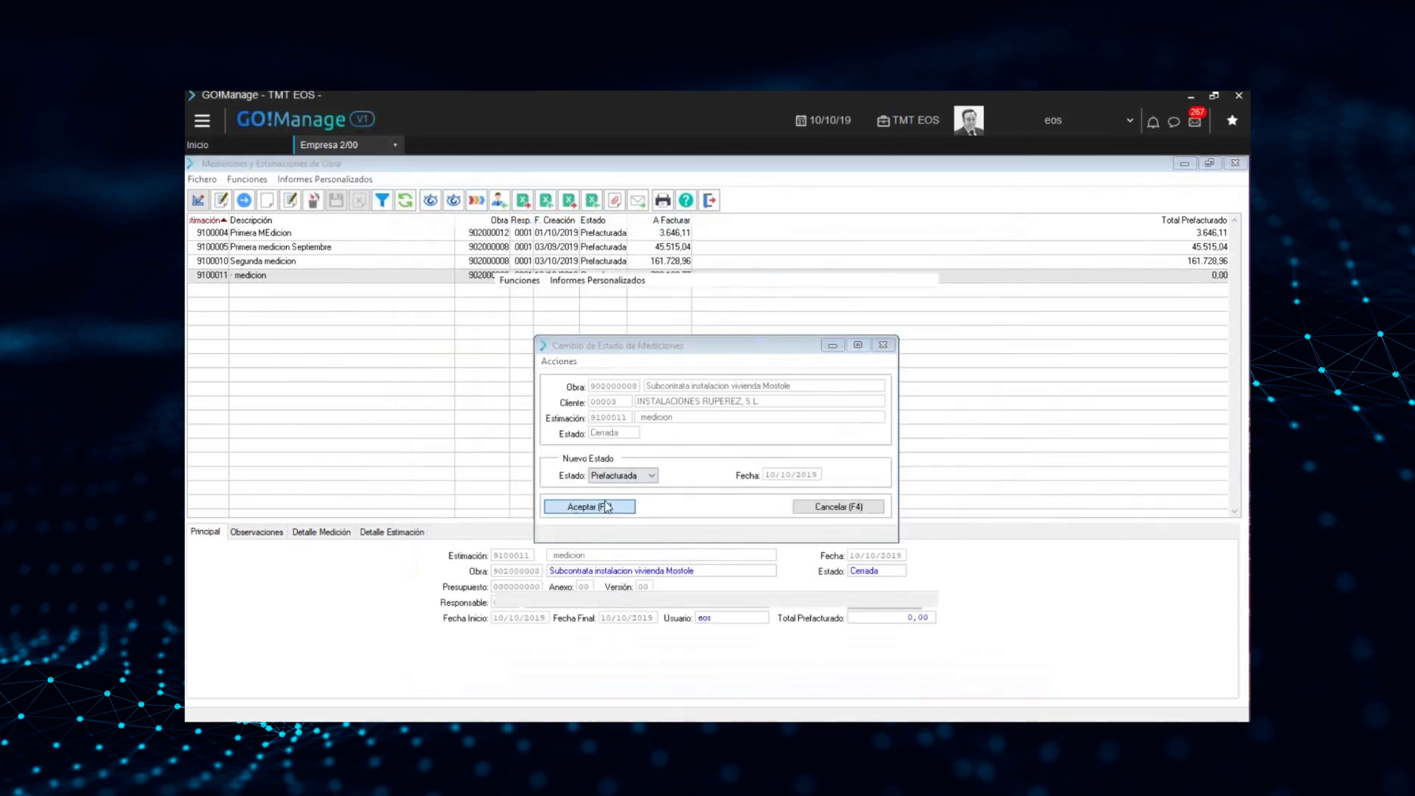
{"action": "left_click", "coordinate": [840, 589]}
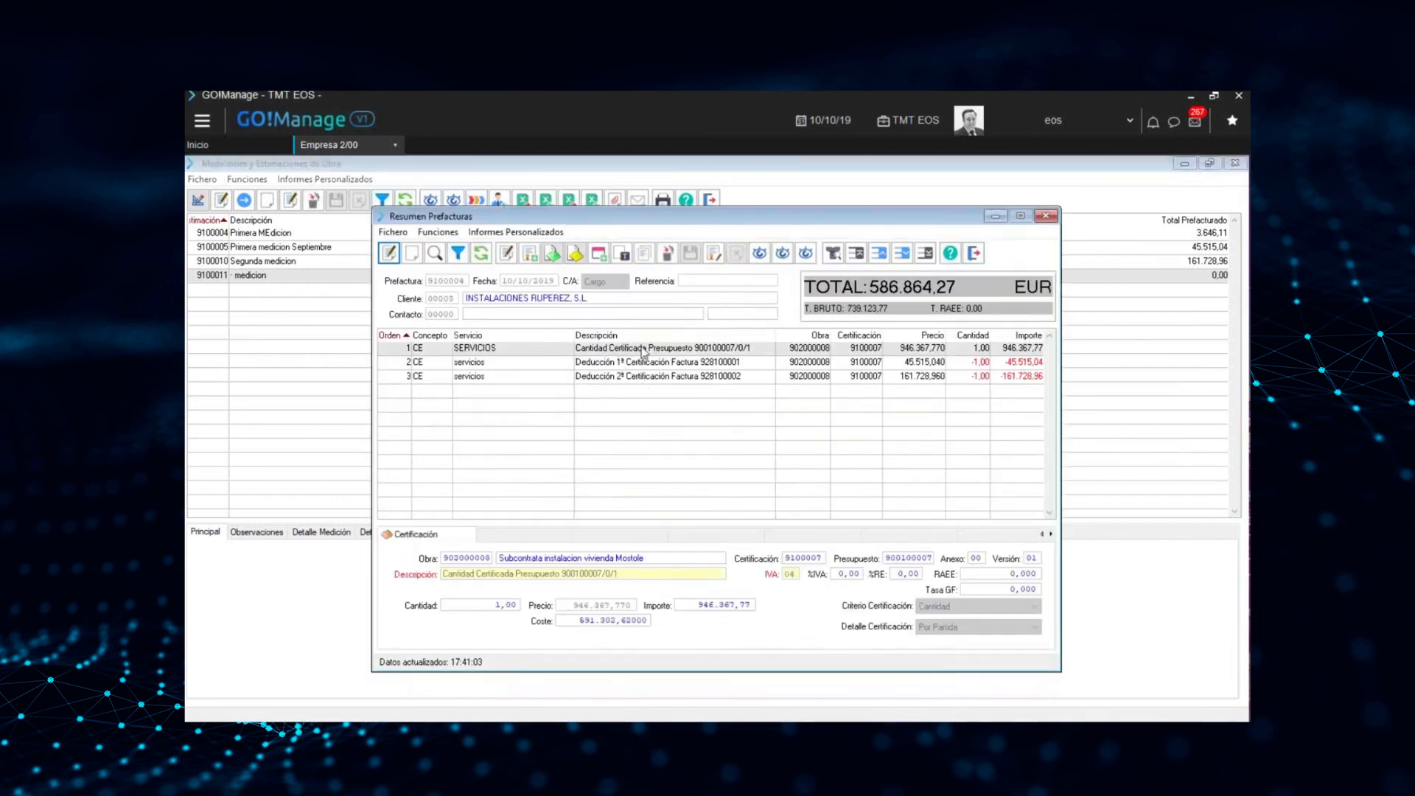
Examine the certified amount line and the two certification deduction lines in the prefactura summary, and close the summary
{"action": "left_click", "coordinate": [599, 353]}
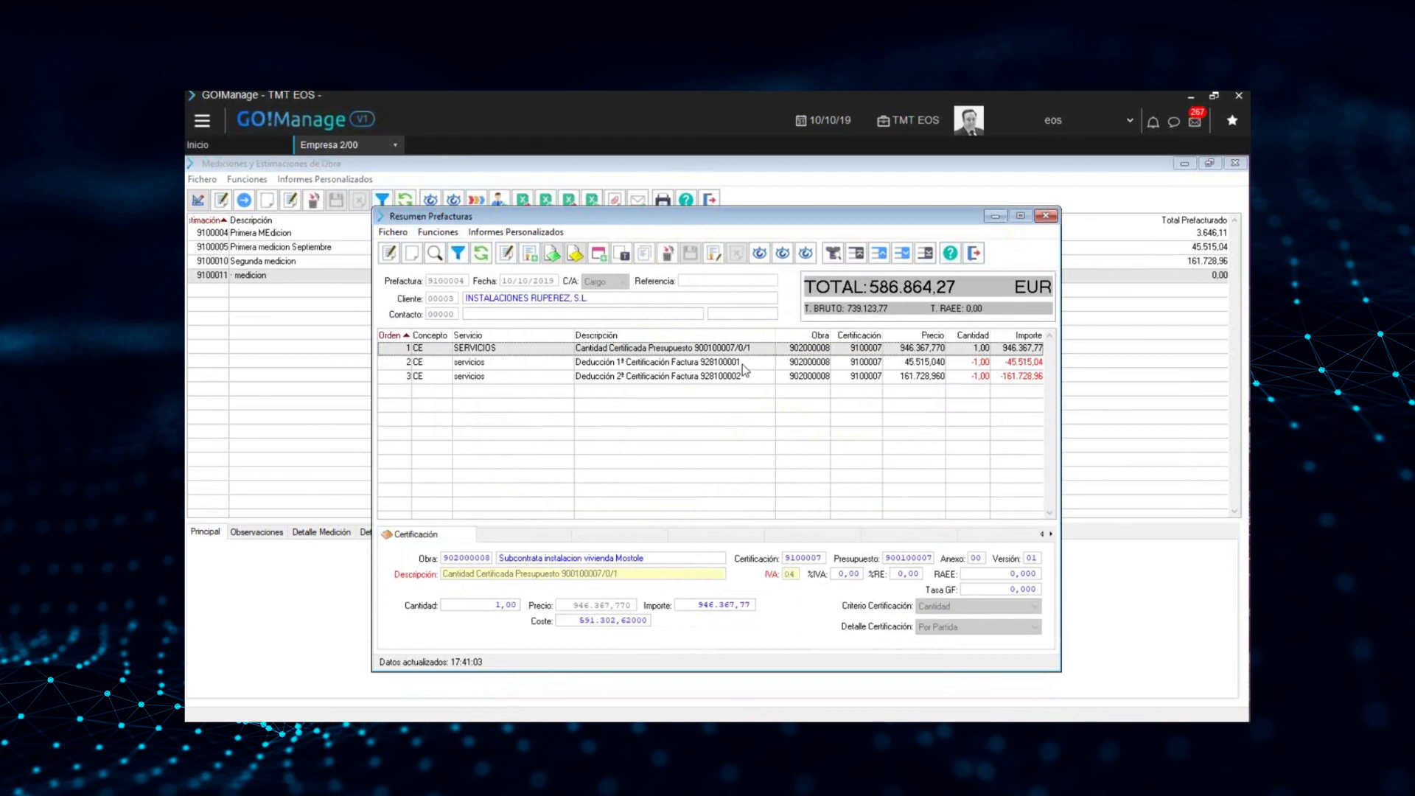
{"action": "left_click", "coordinate": [715, 364]}
{"action": "left_click", "coordinate": [715, 376]}
{"action": "left_click", "coordinate": [715, 364]}
{"action": "left_click", "coordinate": [711, 377]}
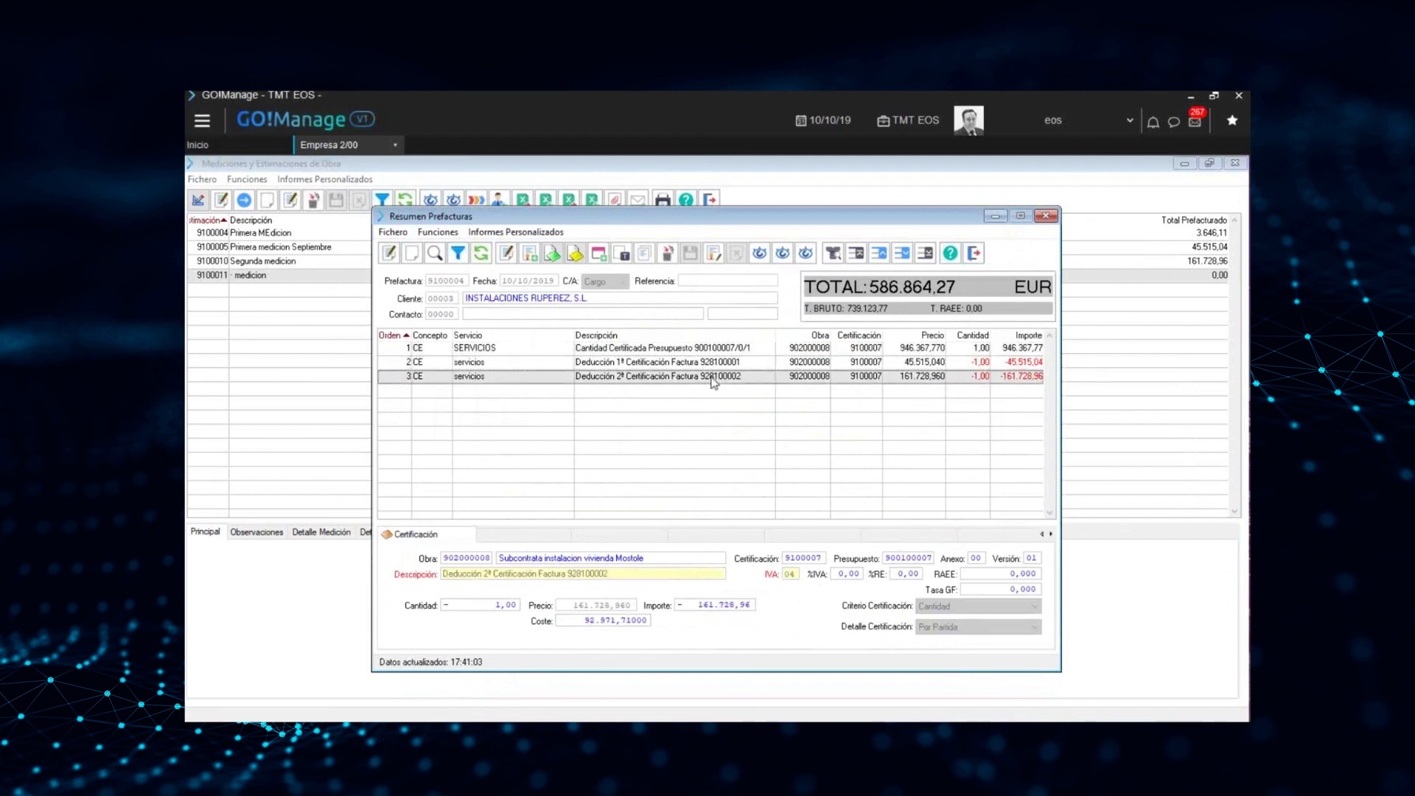
{"action": "left_click", "coordinate": [712, 367]}
{"action": "left_click", "coordinate": [712, 377]}
{"action": "left_click", "coordinate": [976, 253]}
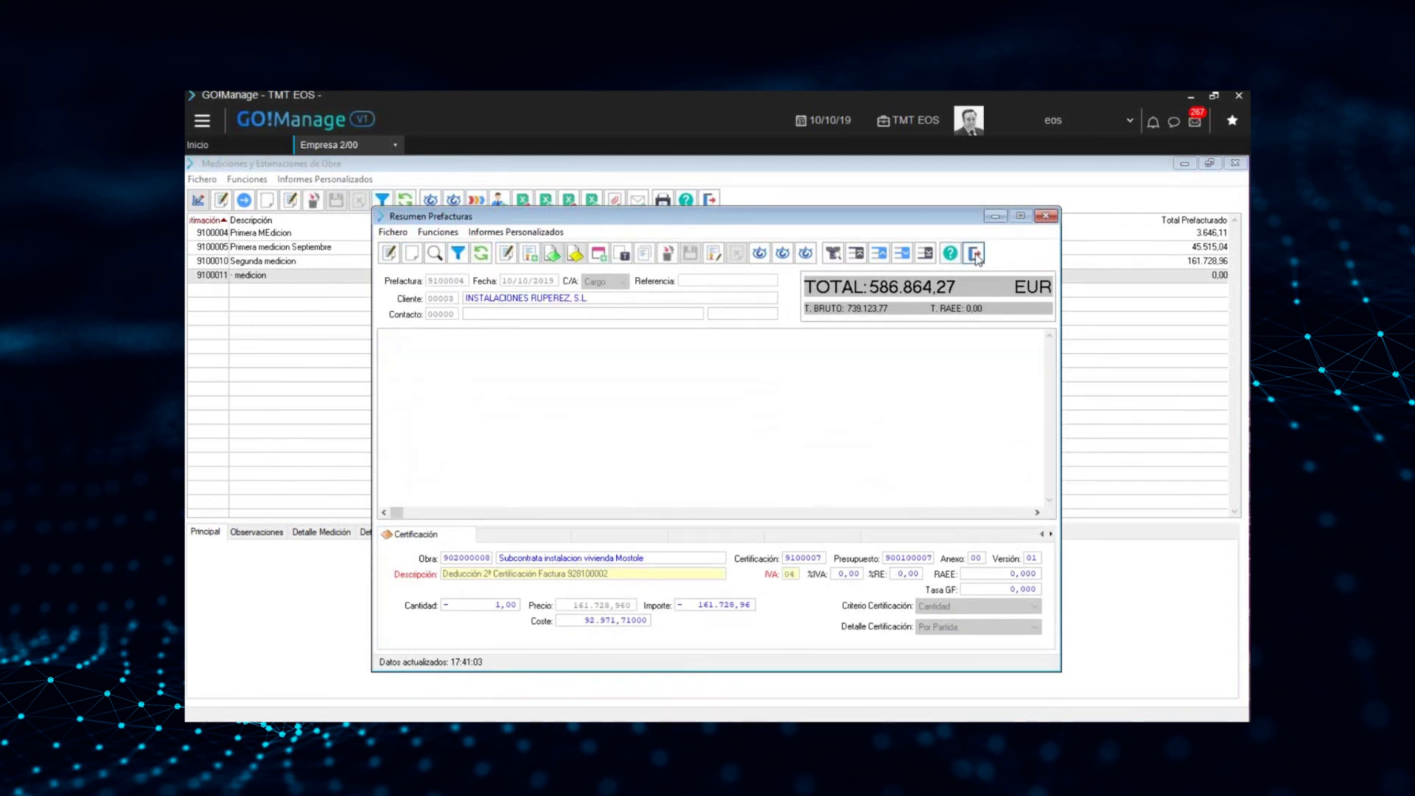
{"action": "left_click", "coordinate": [764, 461]}
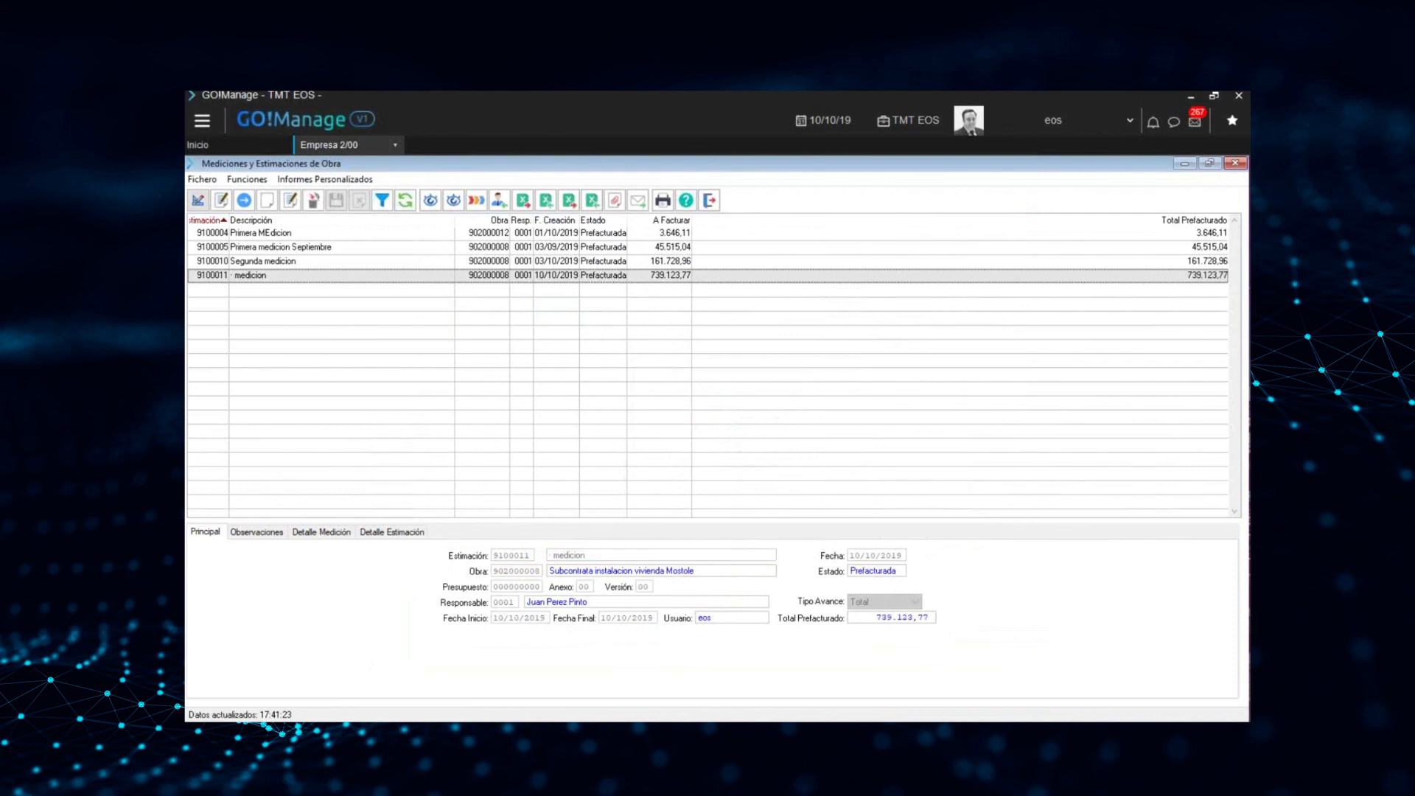
Switch to the PowerPoint presentation 190322_GO_EOS-tema 003.pptx and show slide 12, "Preguntas?"
{"action": "left_click", "coordinate": [927, 730]}
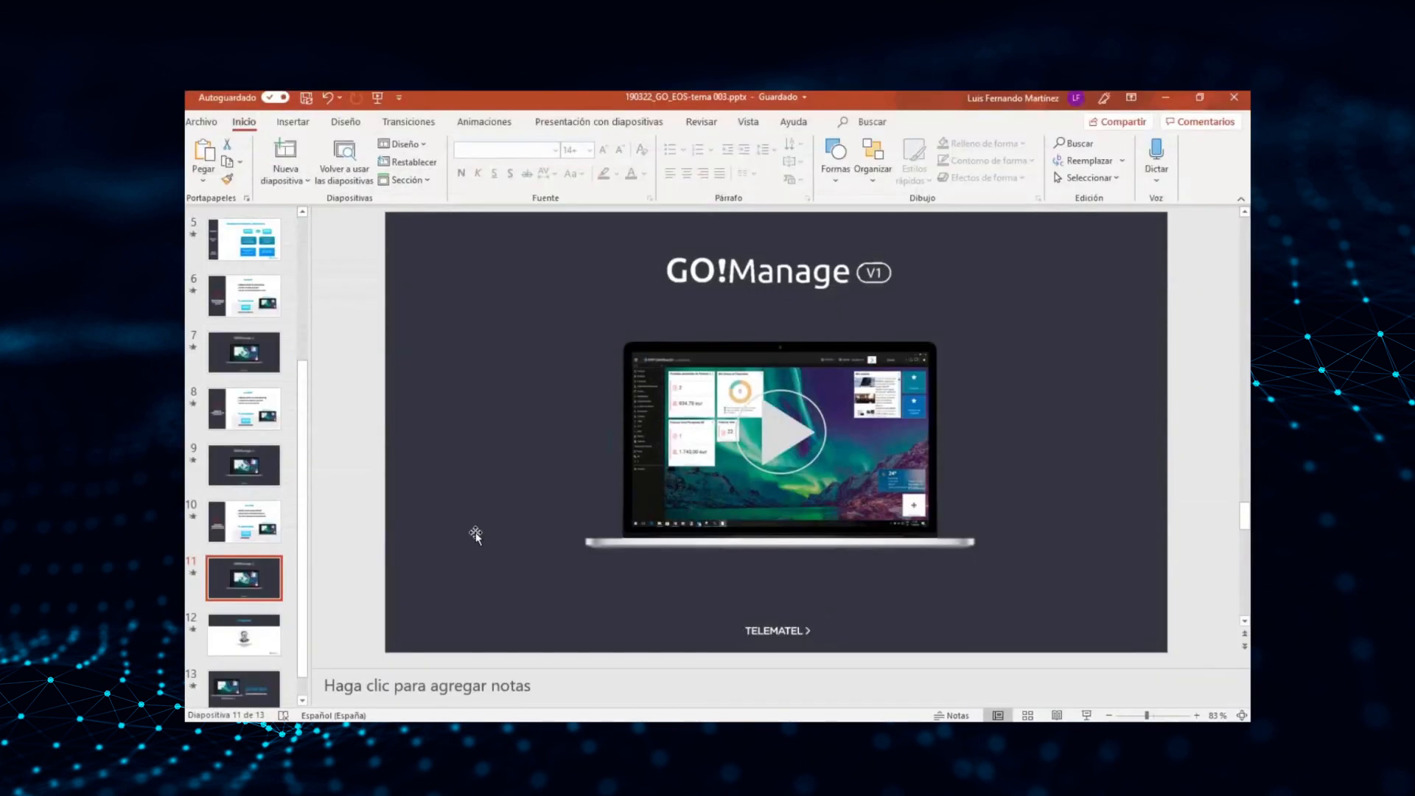
{"action": "left_click", "coordinate": [254, 639]}
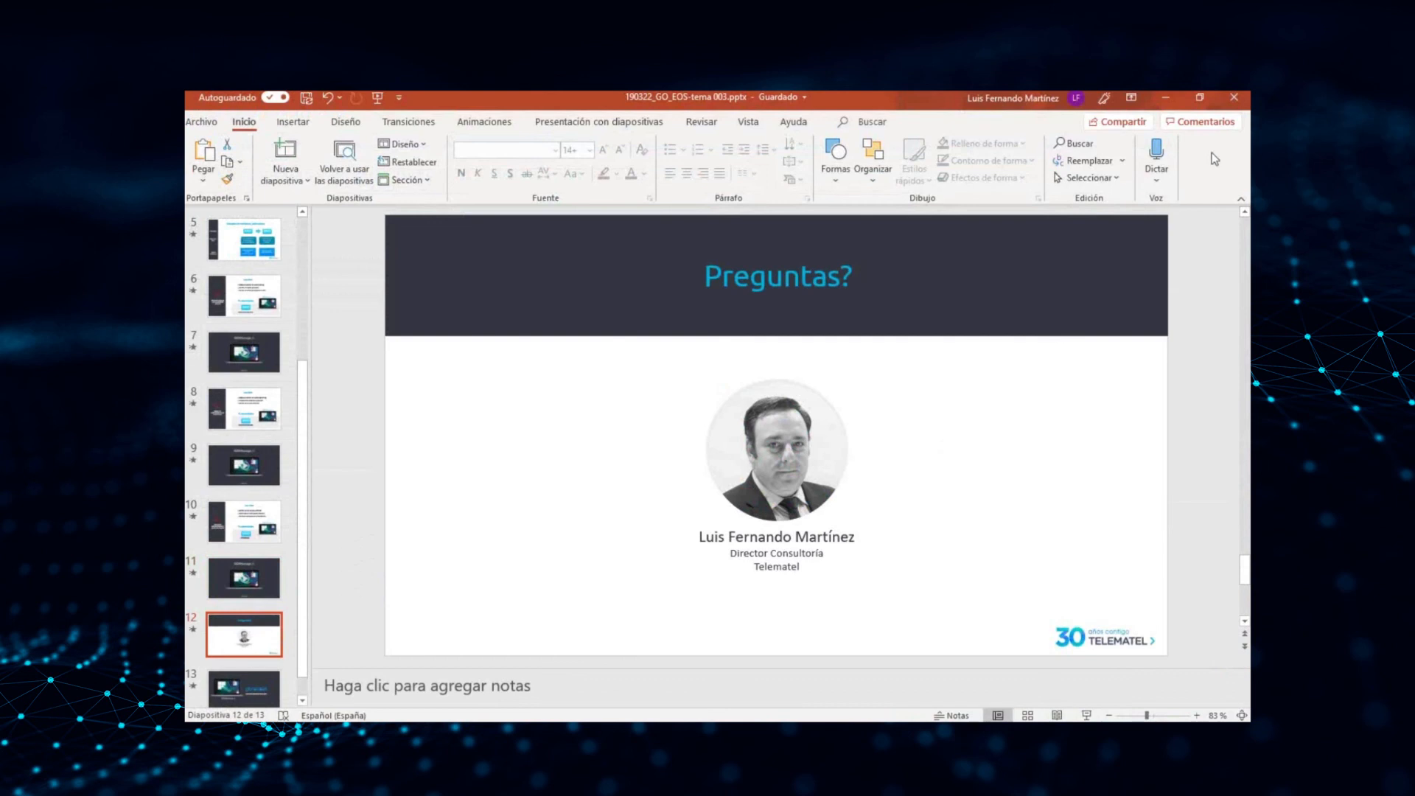